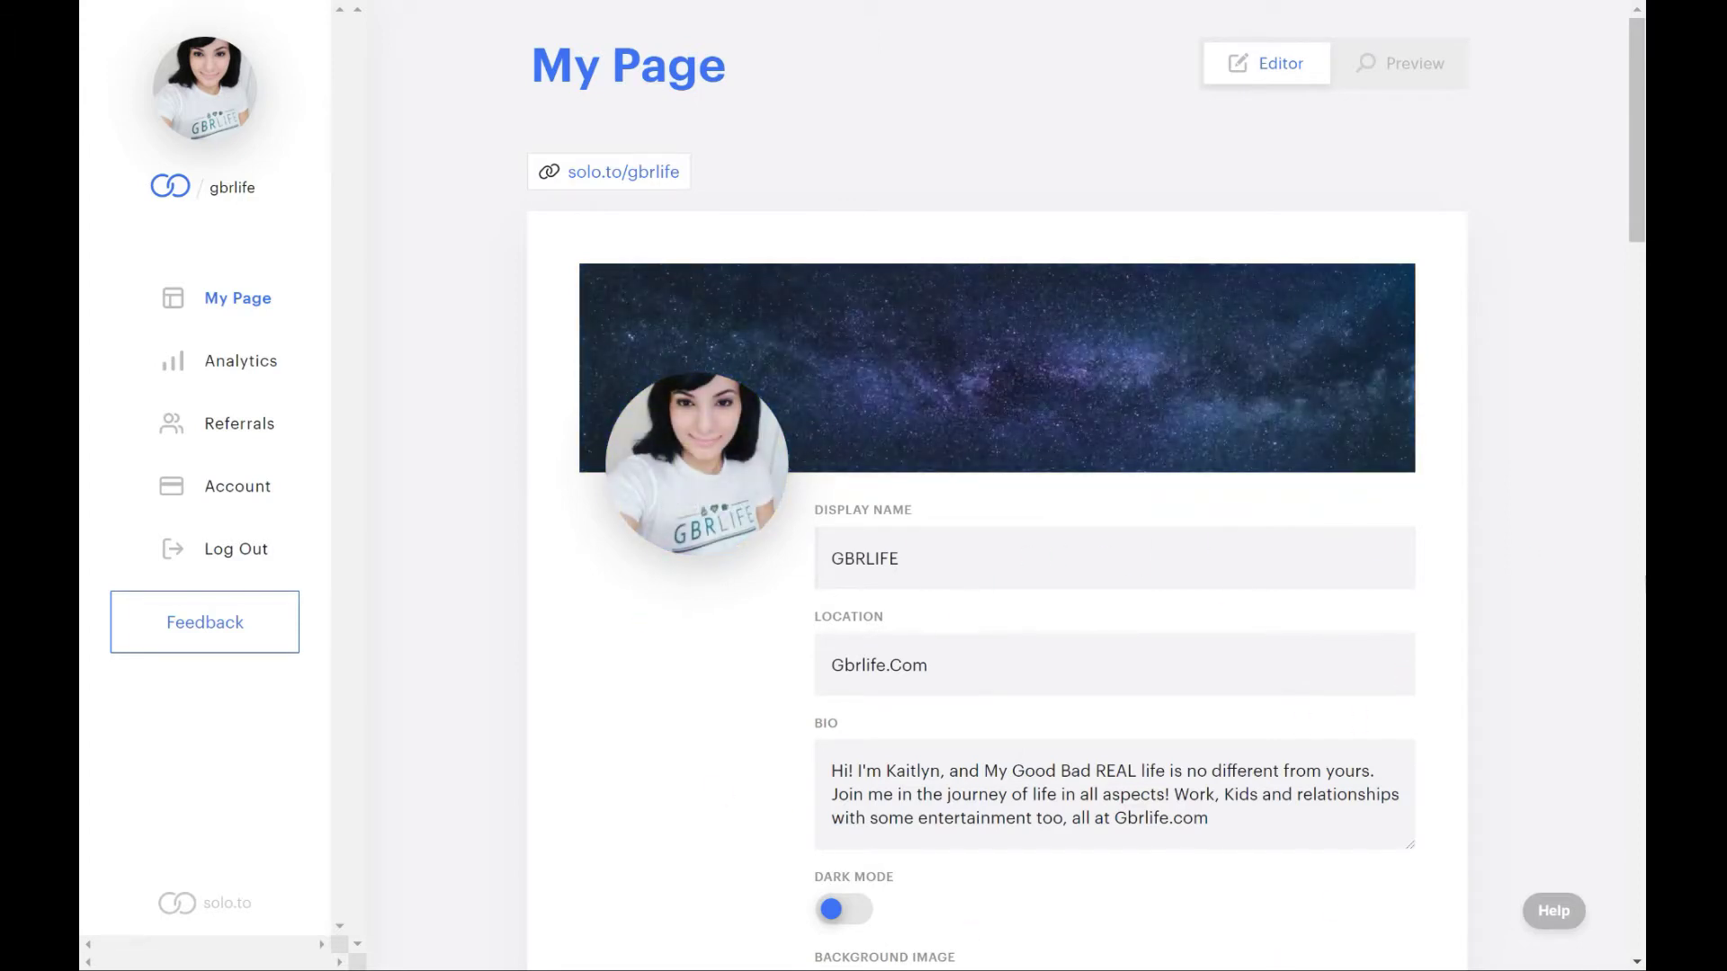
scroll(1518, 580, down, 2)
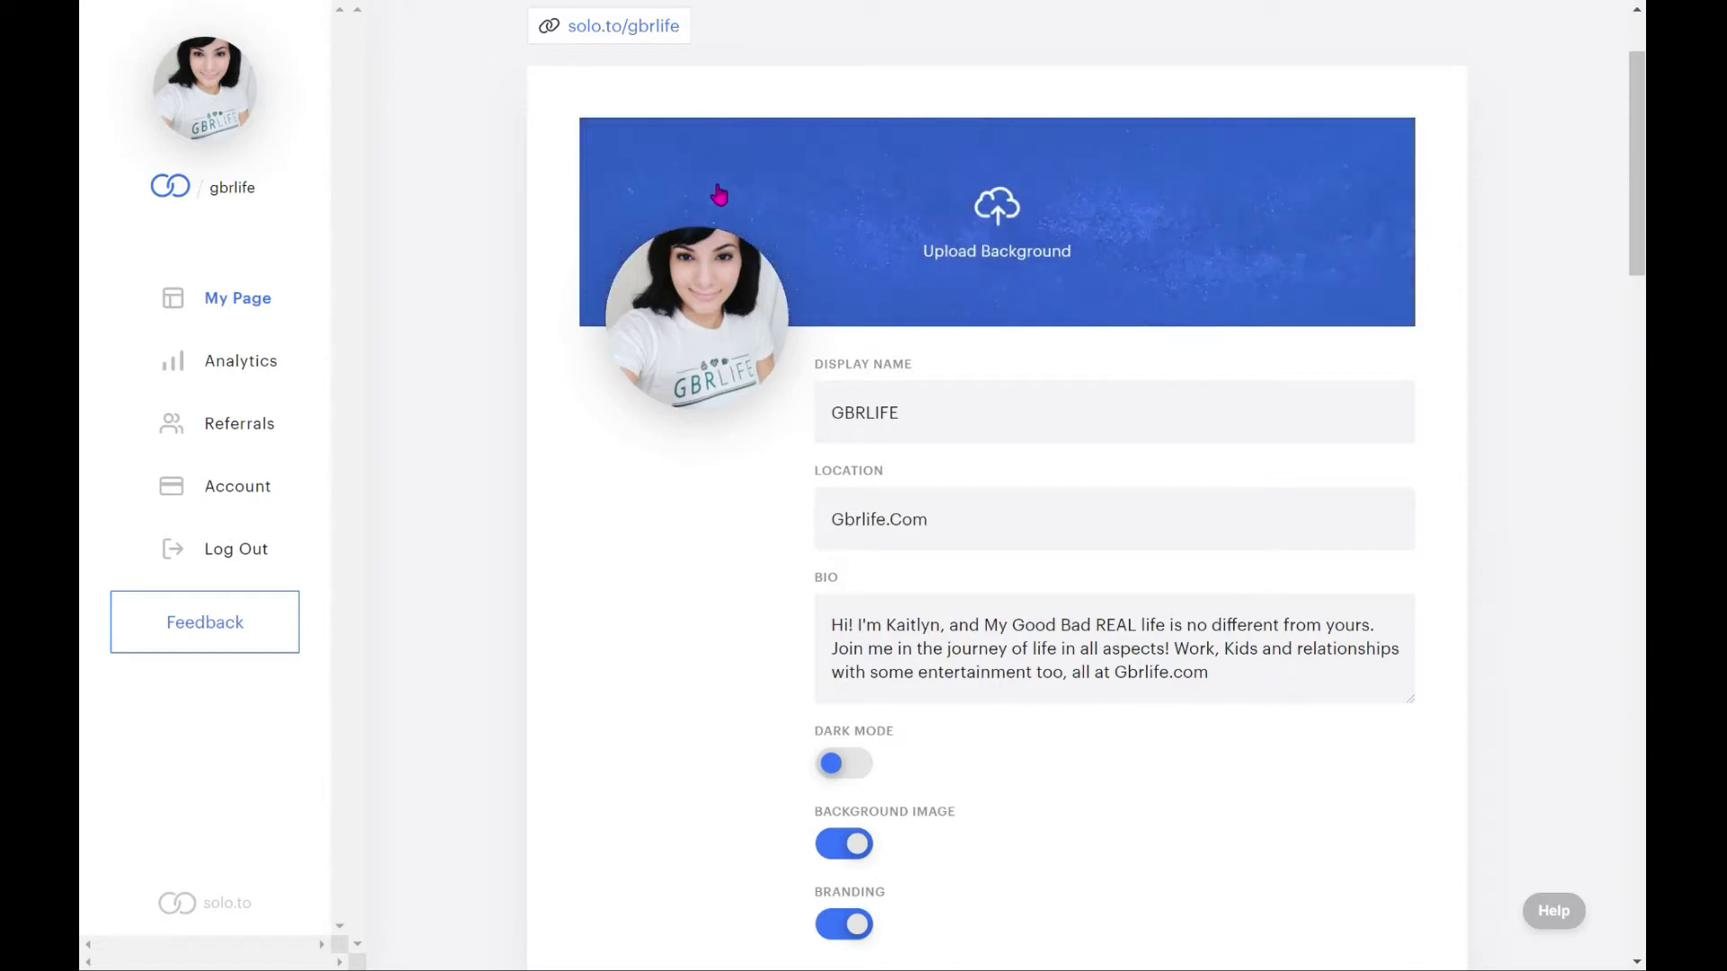
click(1006, 235)
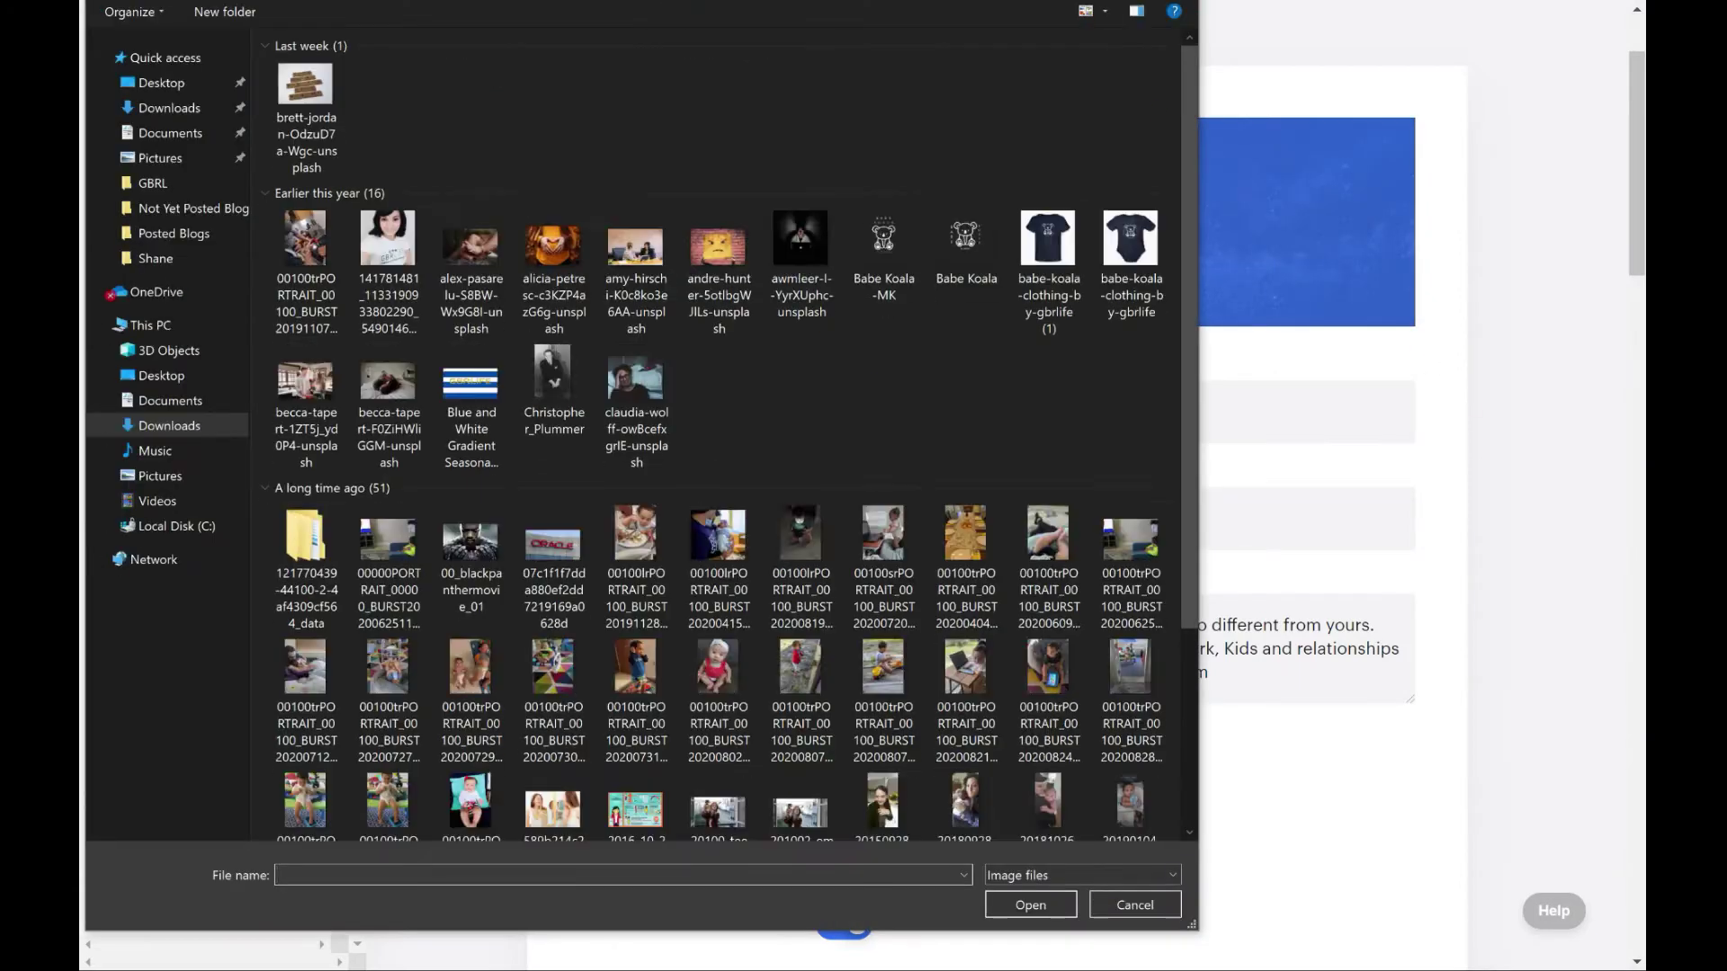
double_click(300, 105)
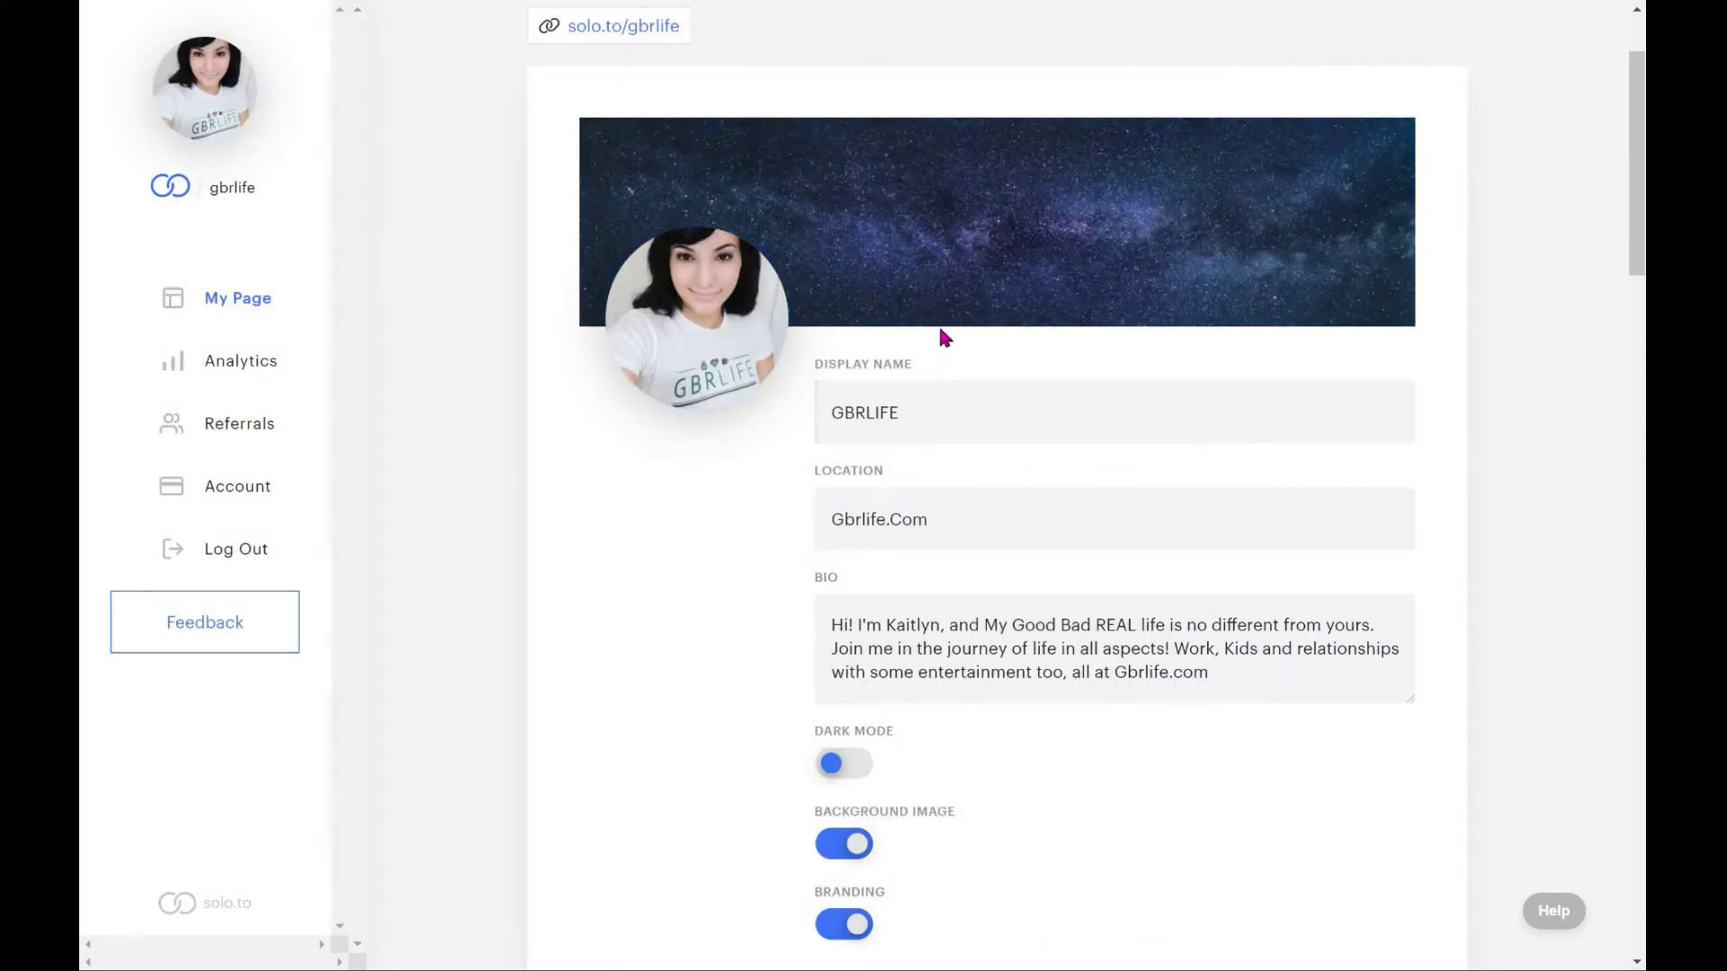
- Turn off the background image so the header uses a solid colour, and save the profile section
mouse_move(936, 300)
mouse_move(684, 311)
scroll(1433, 563, down, 3)
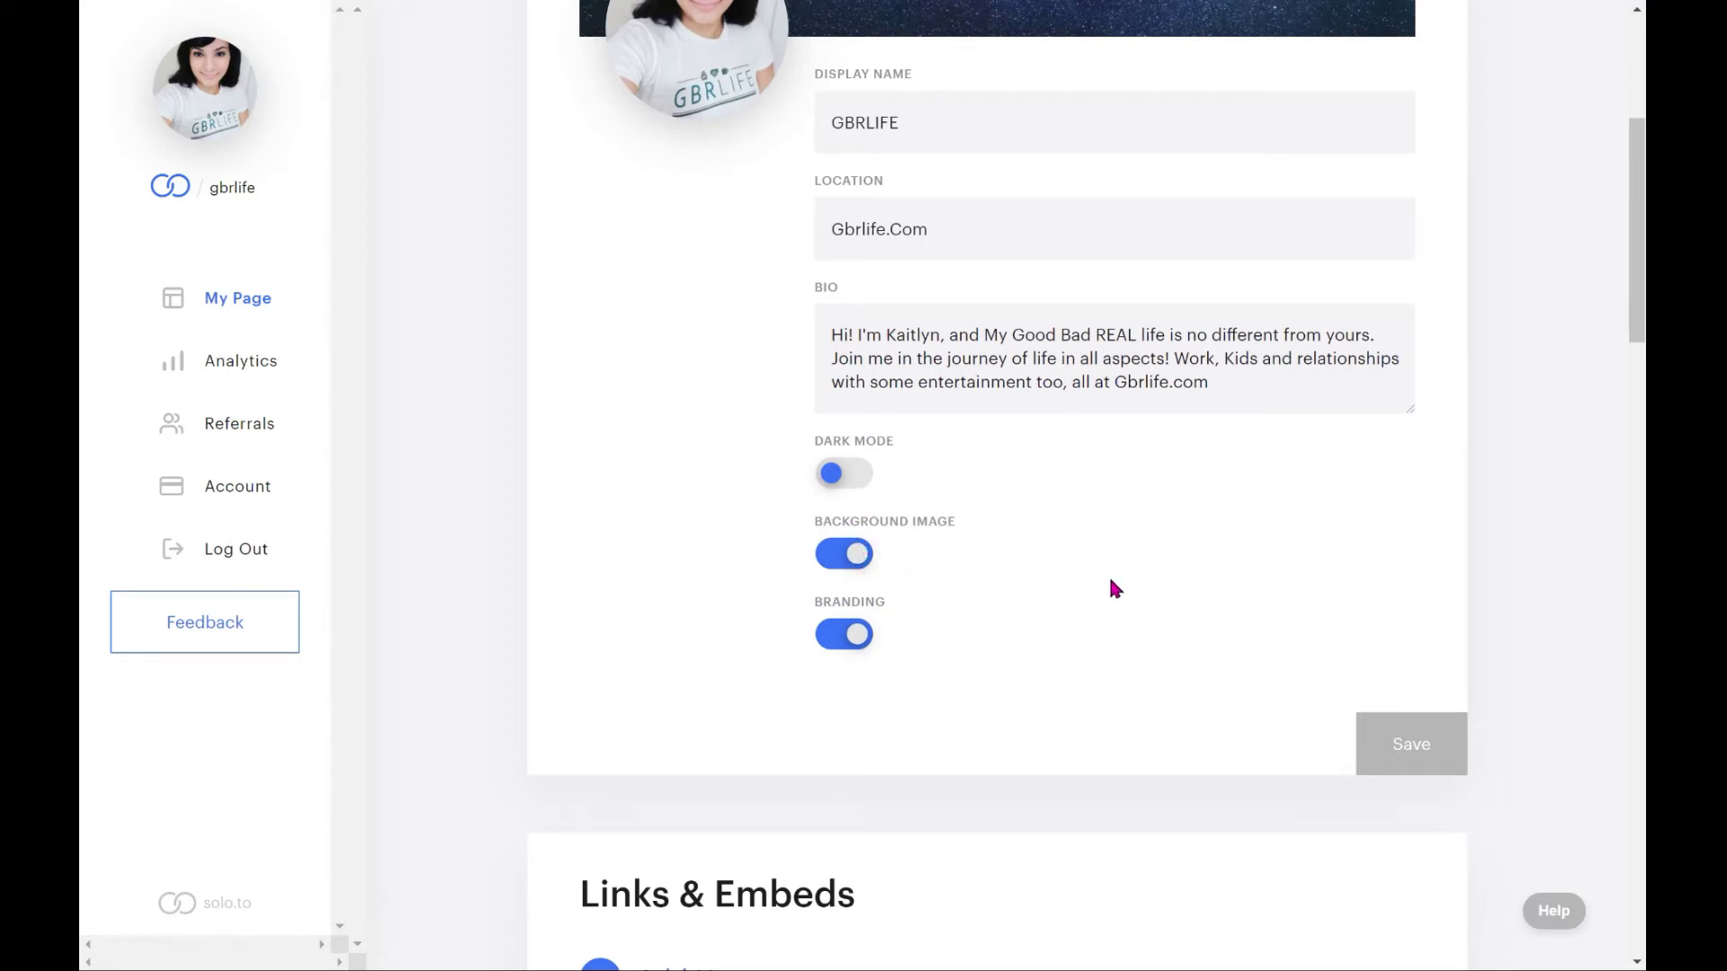
scroll(1110, 586, up, 2)
click(850, 727)
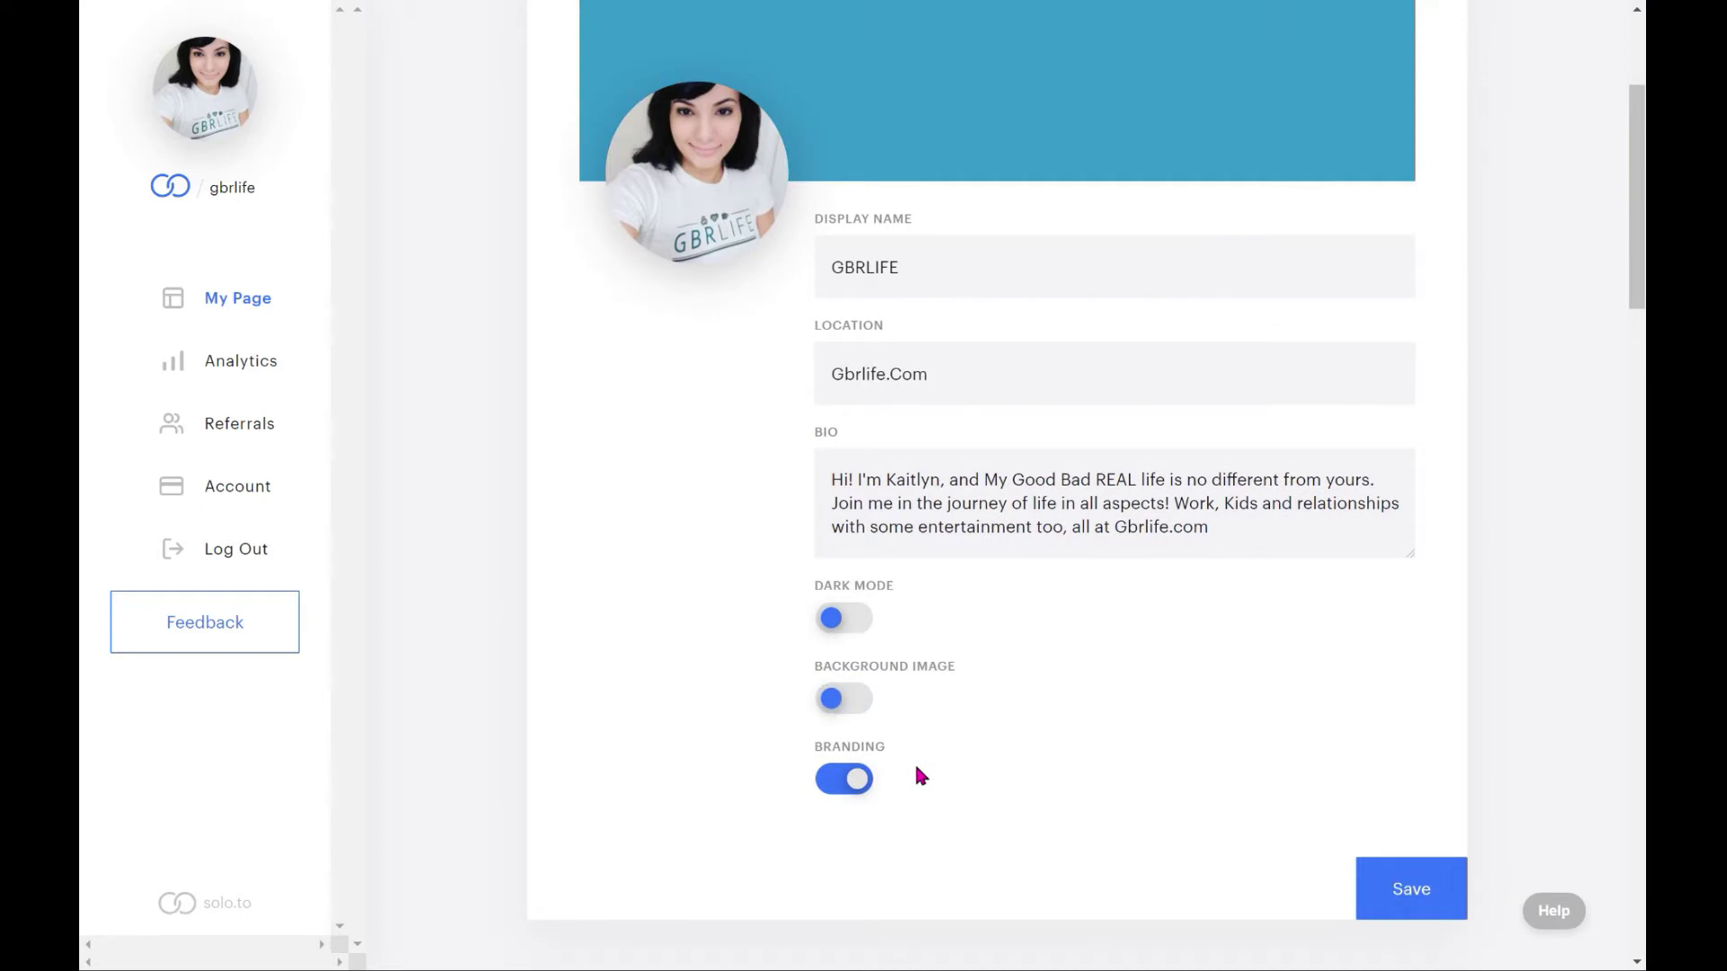
scroll(1017, 710, up, 4)
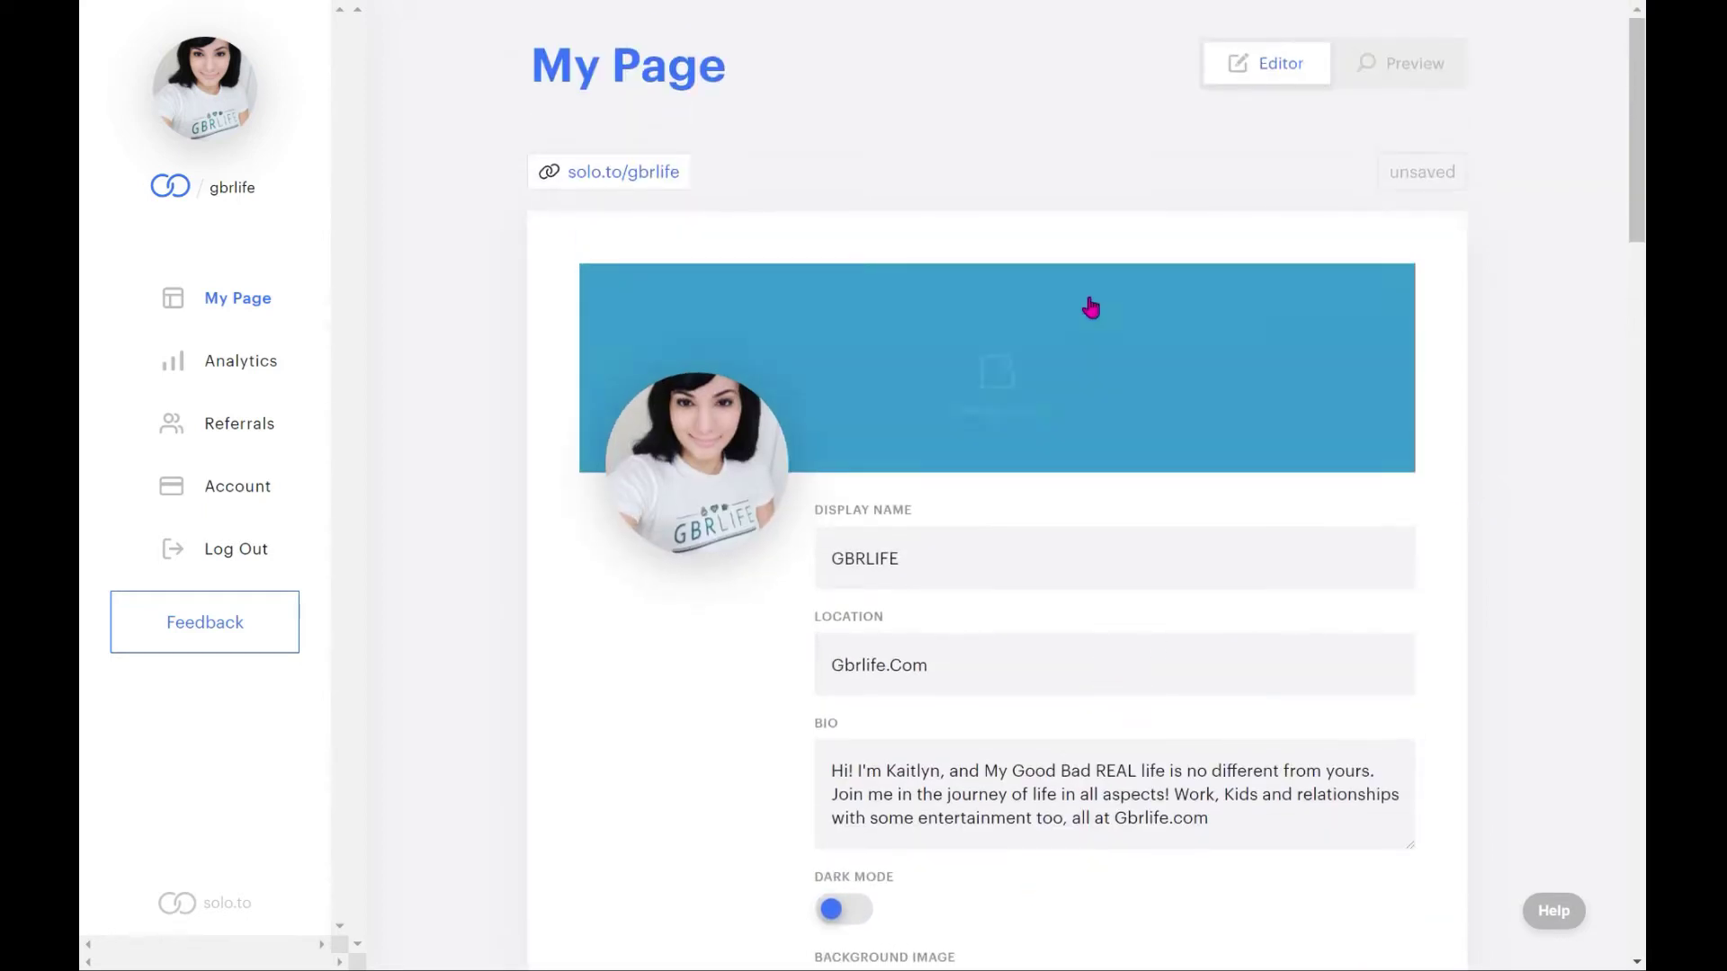
mouse_move(914, 366)
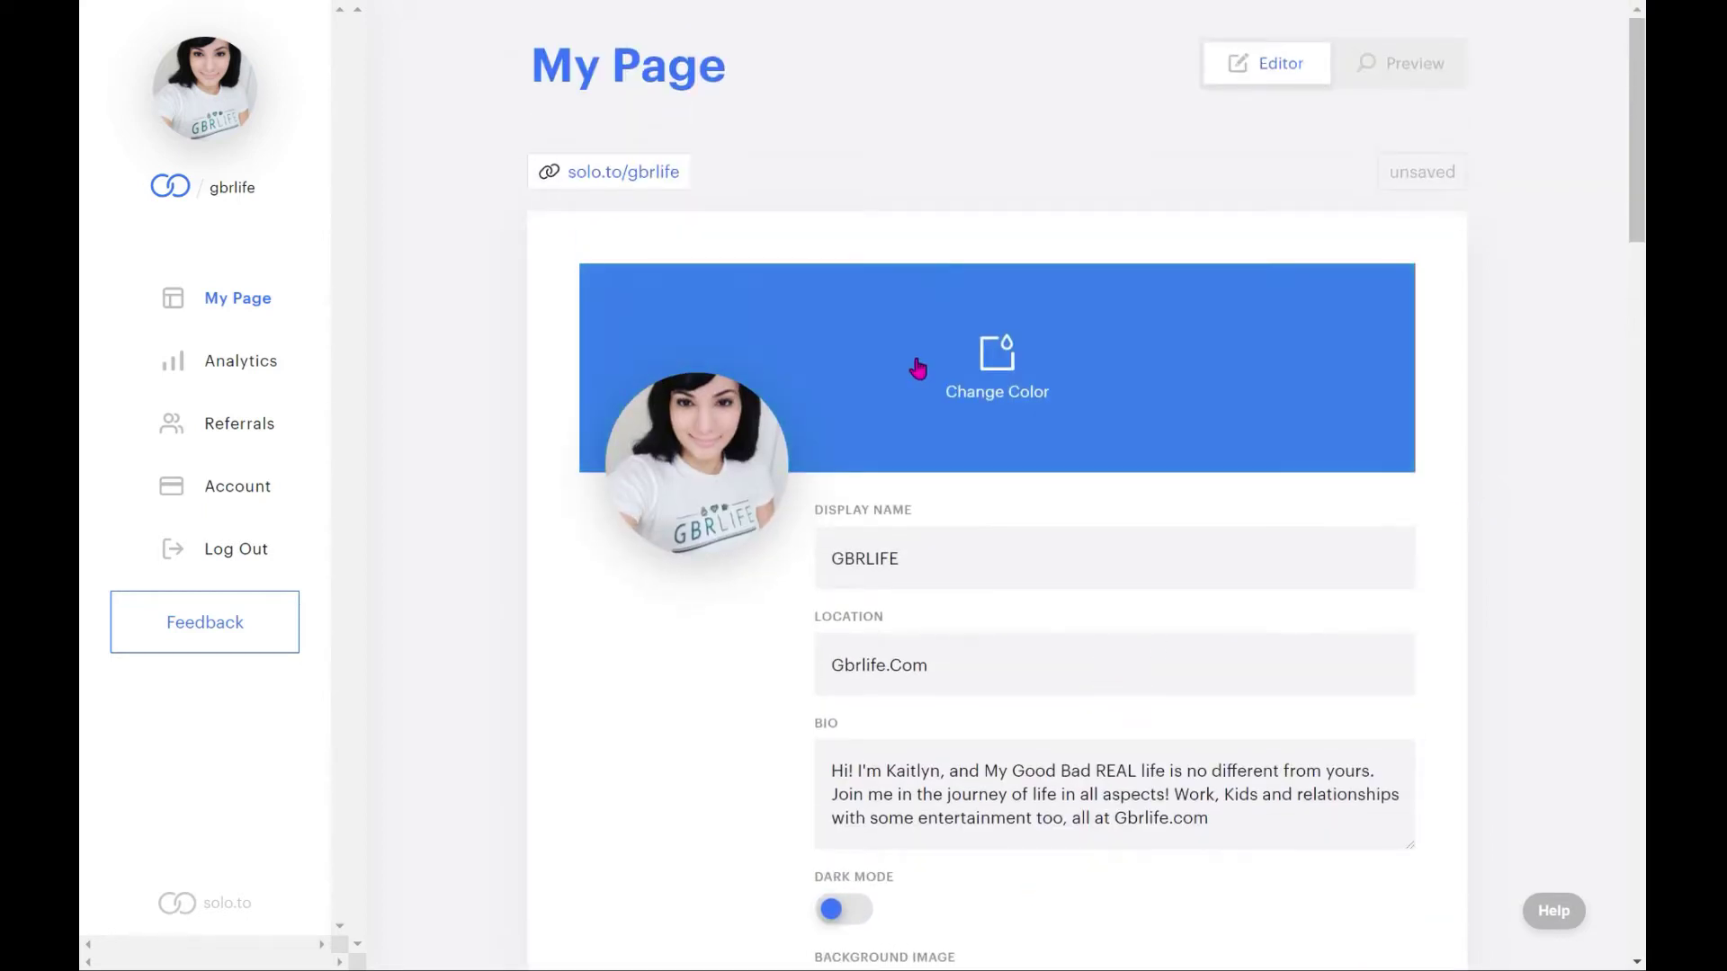
click(998, 416)
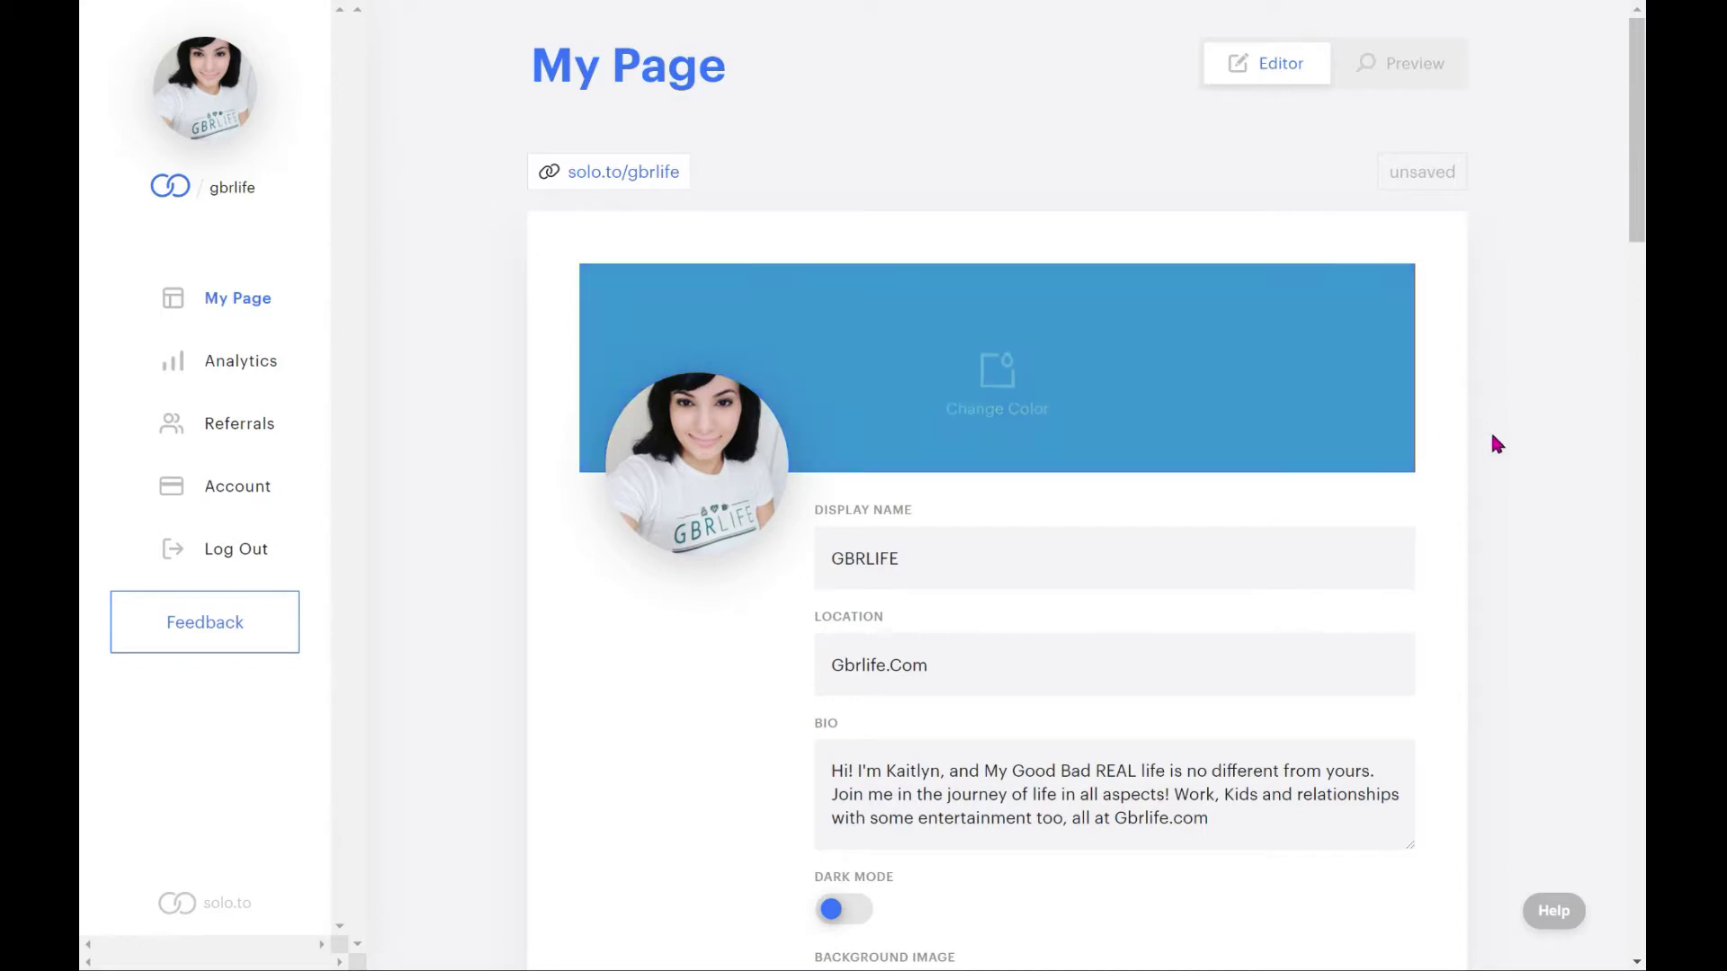
mouse_move(909, 378)
scroll(1412, 493, down, 5)
click(1415, 752)
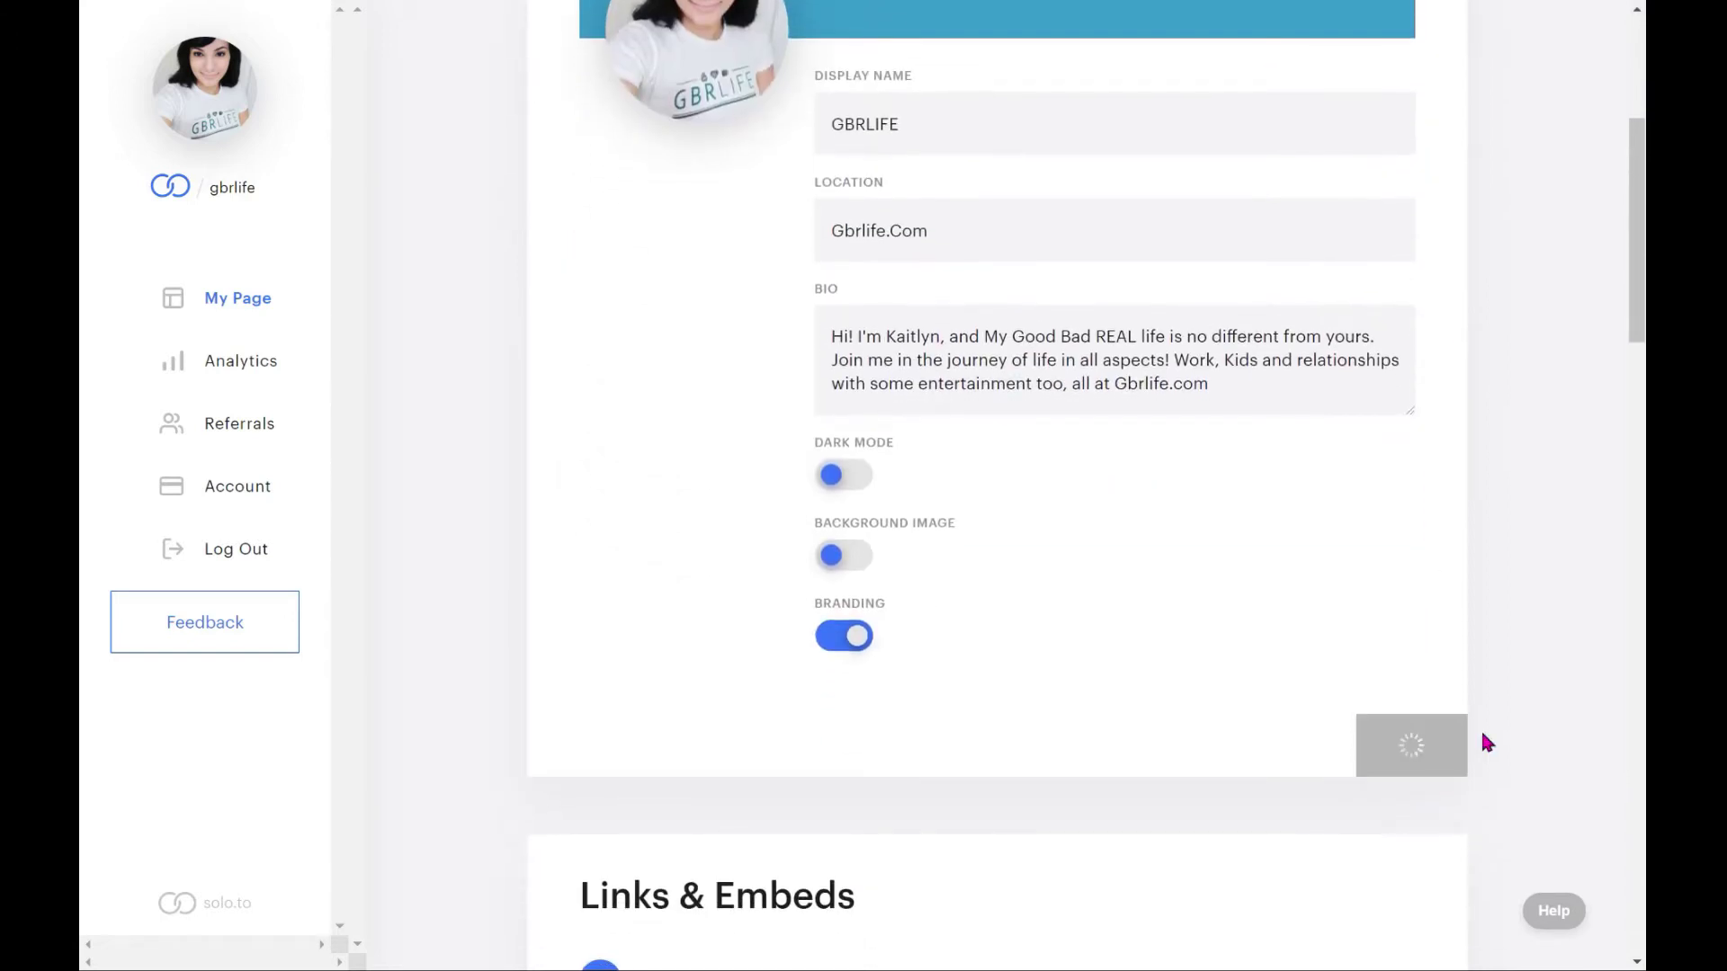
- Preview the page with the solid-colour header, from the profile card down to the links
scroll(1433, 148, up, 5)
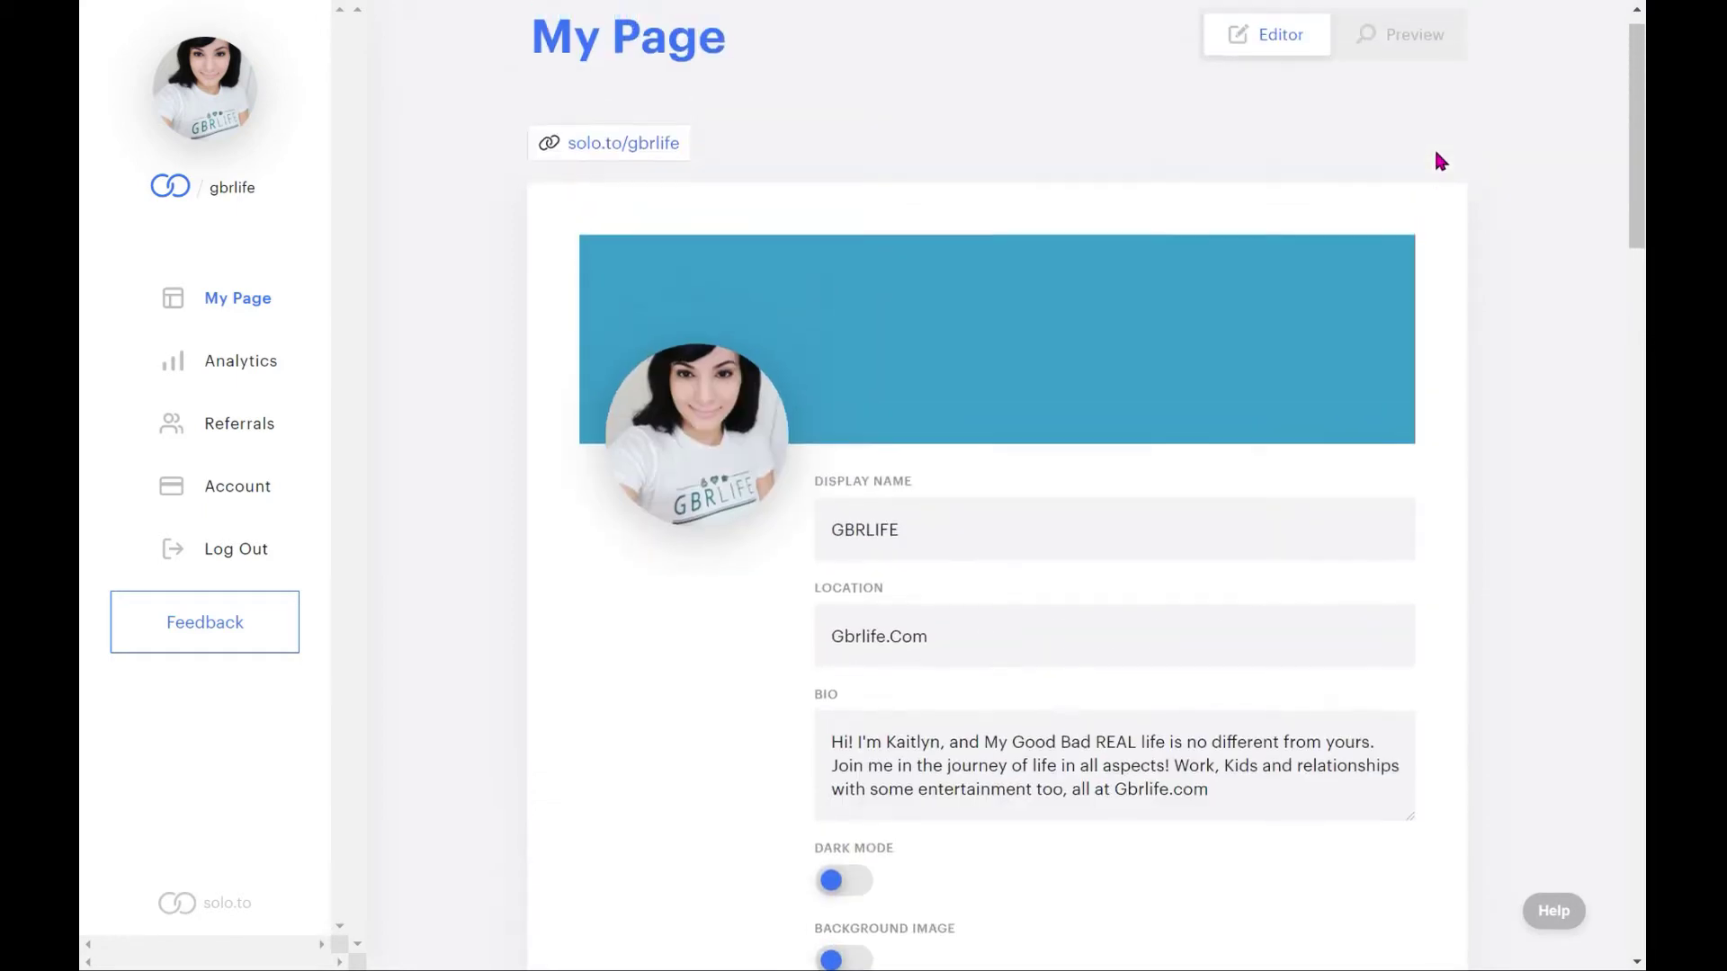
click(1400, 65)
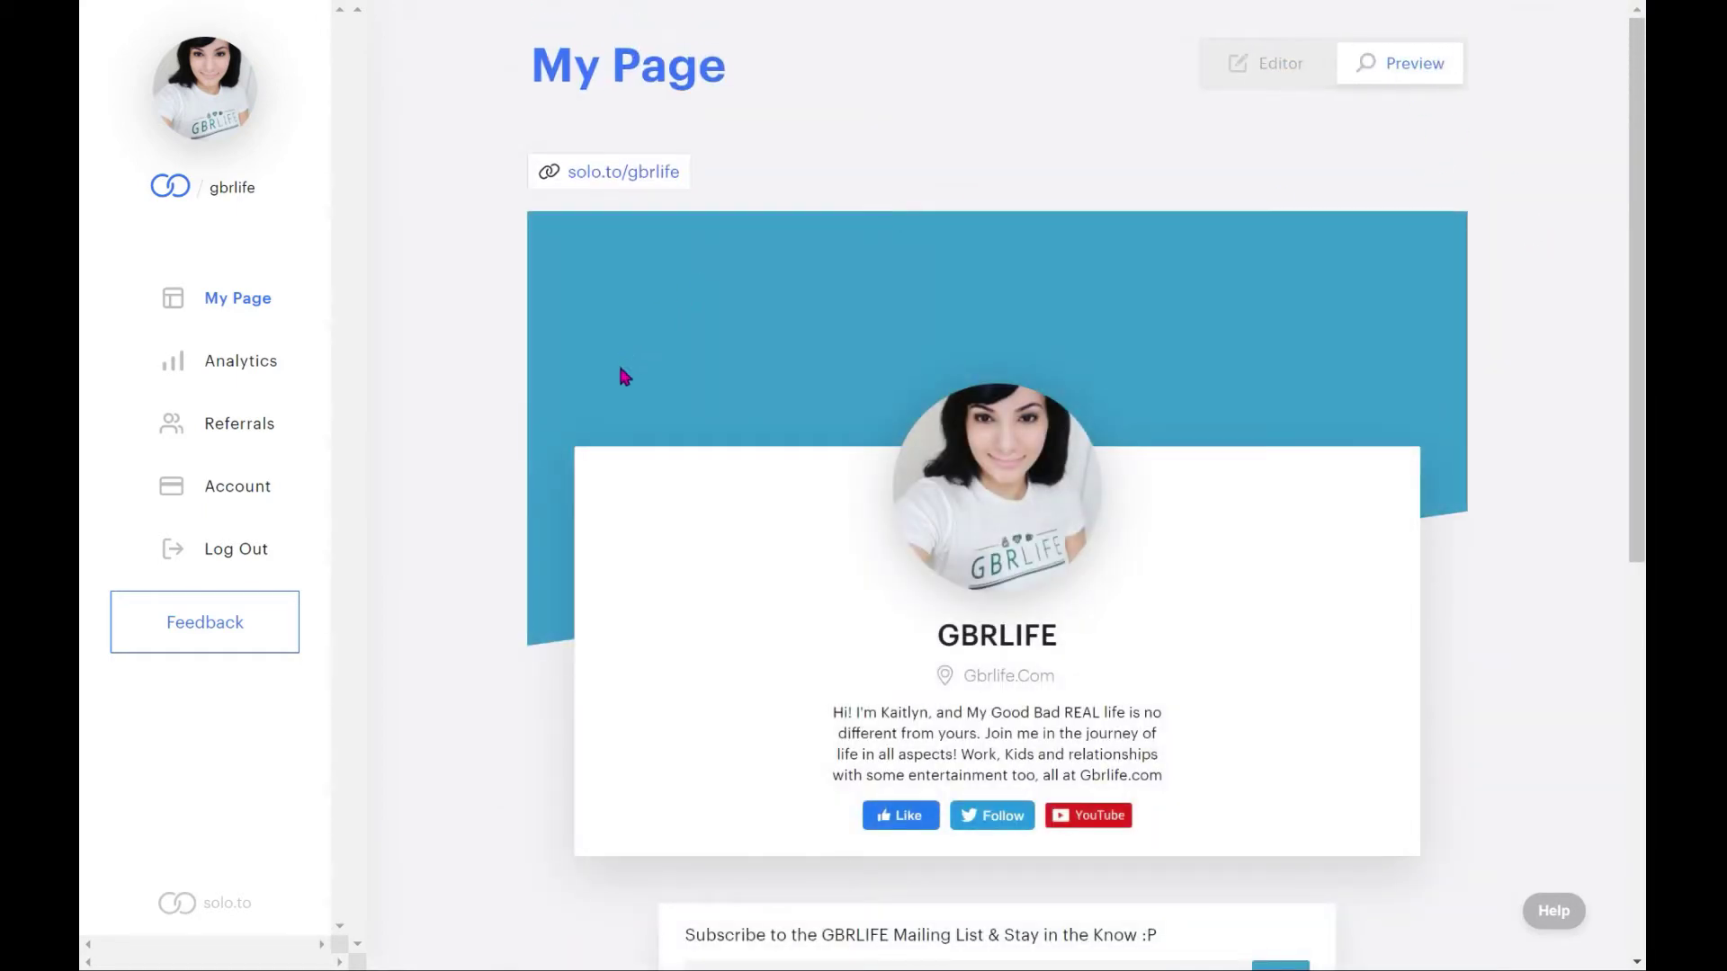
scroll(1355, 375, down, 6)
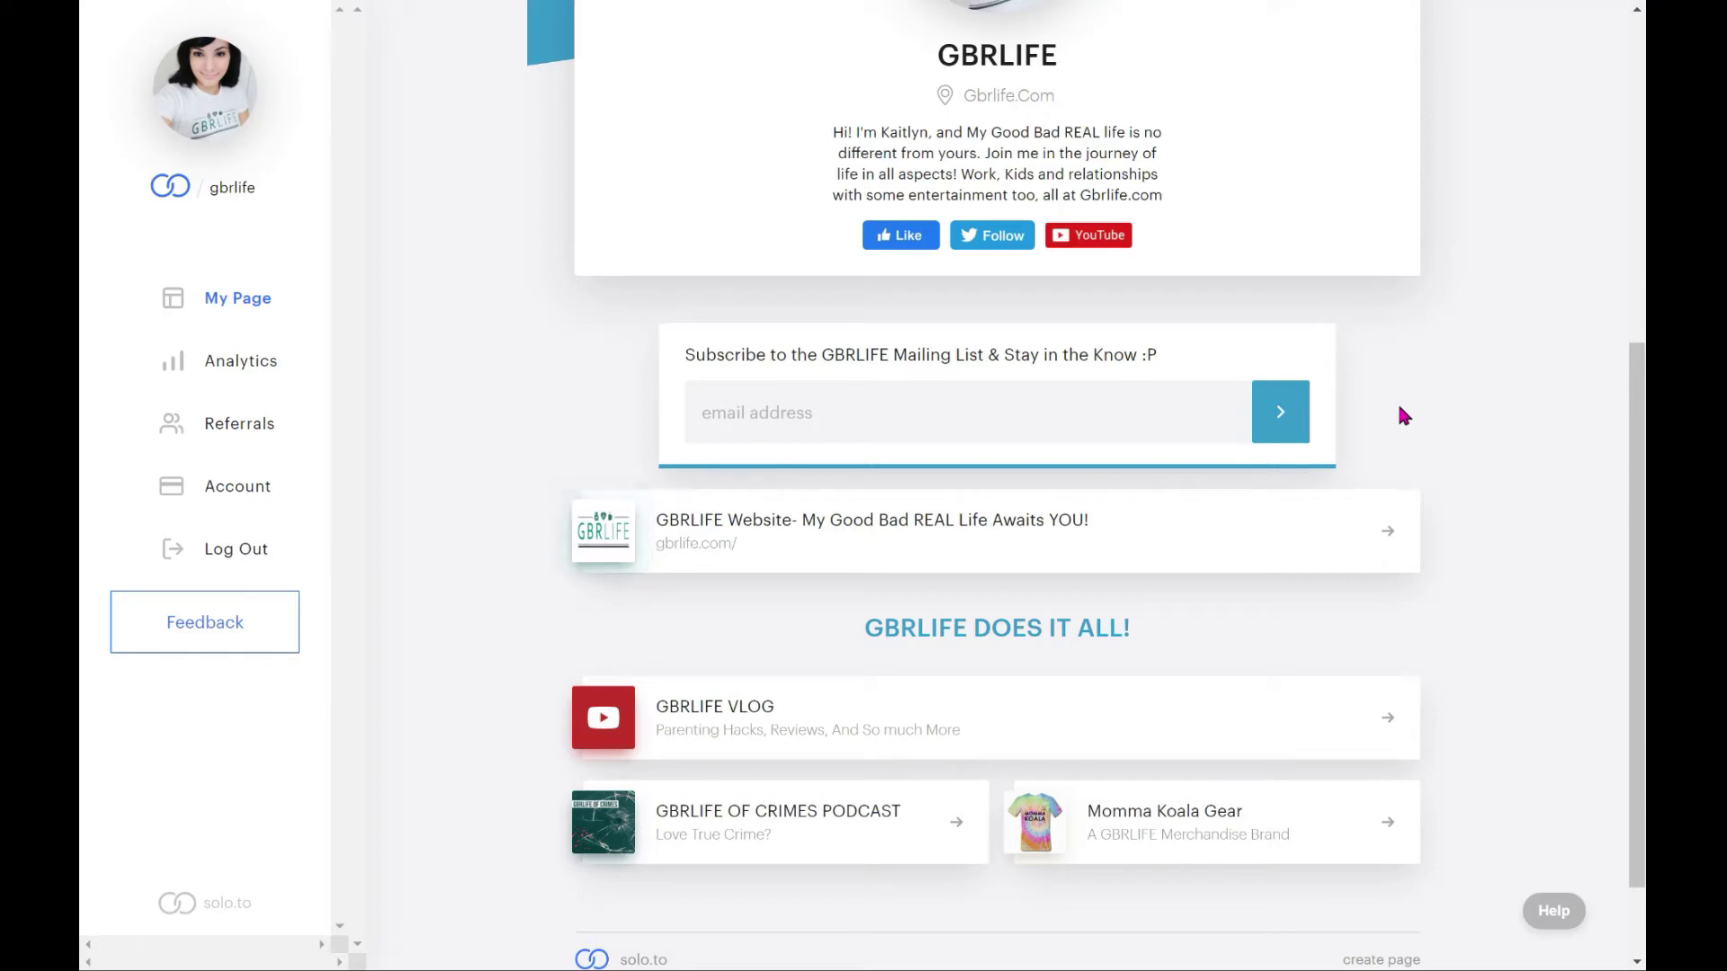
scroll(1396, 401, up, 7)
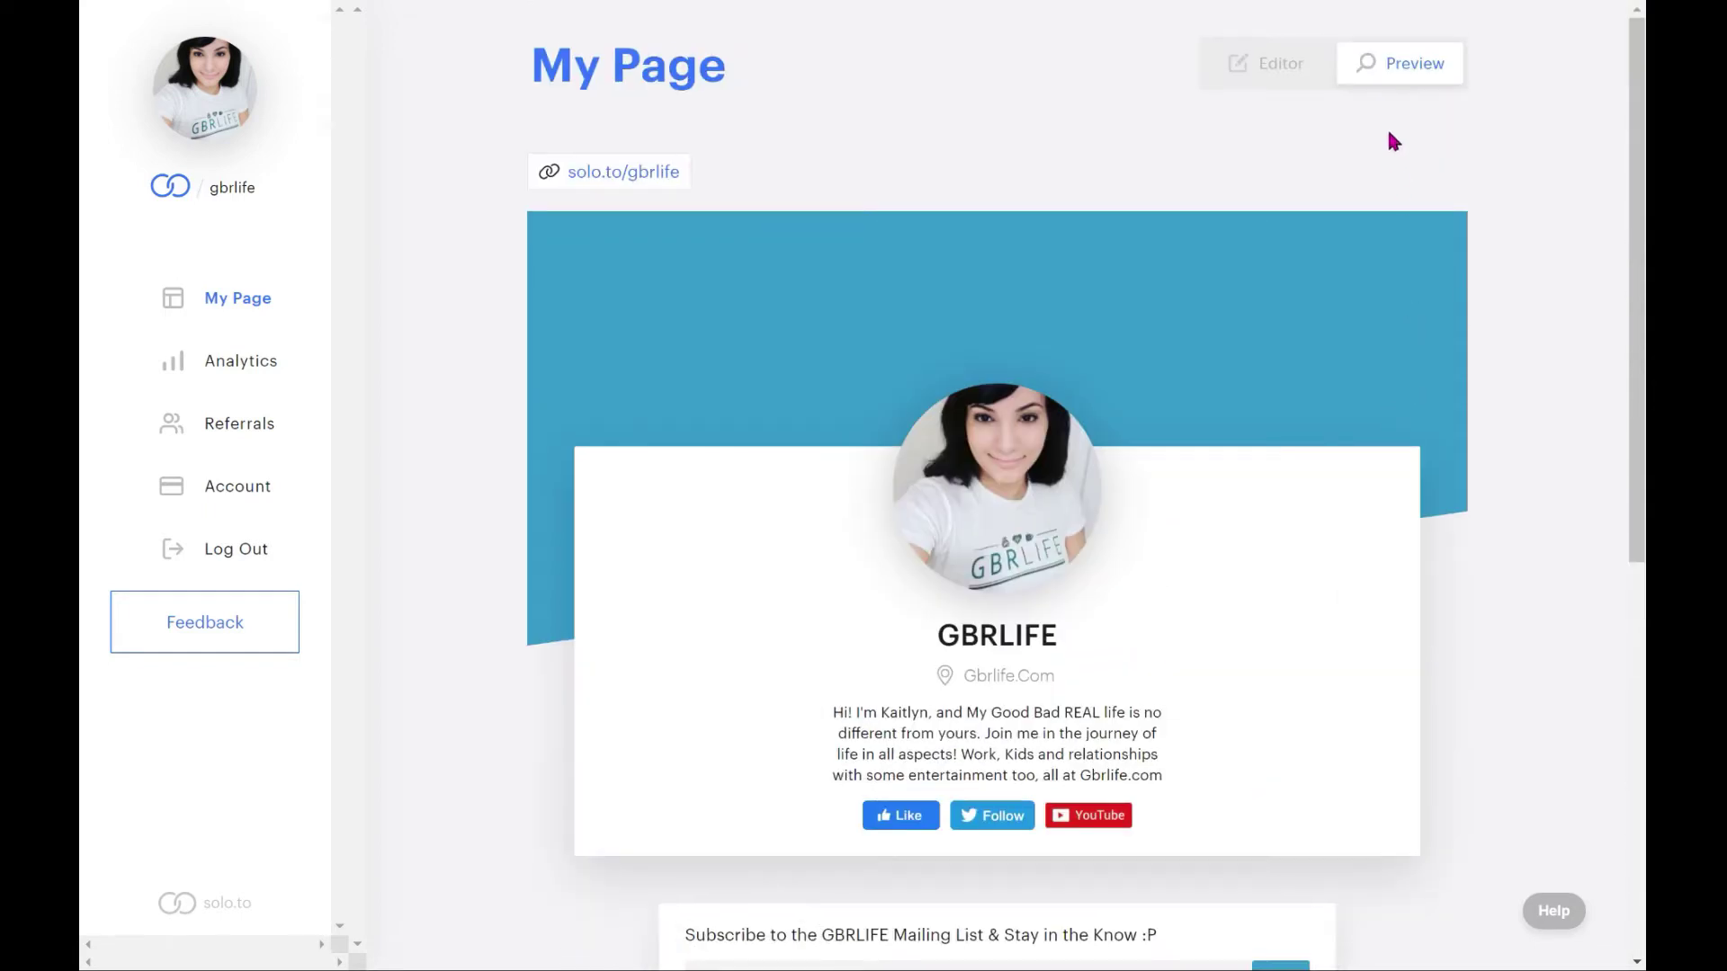
- Return to the editor and view the header's colour options without choosing a new colour
click(1284, 85)
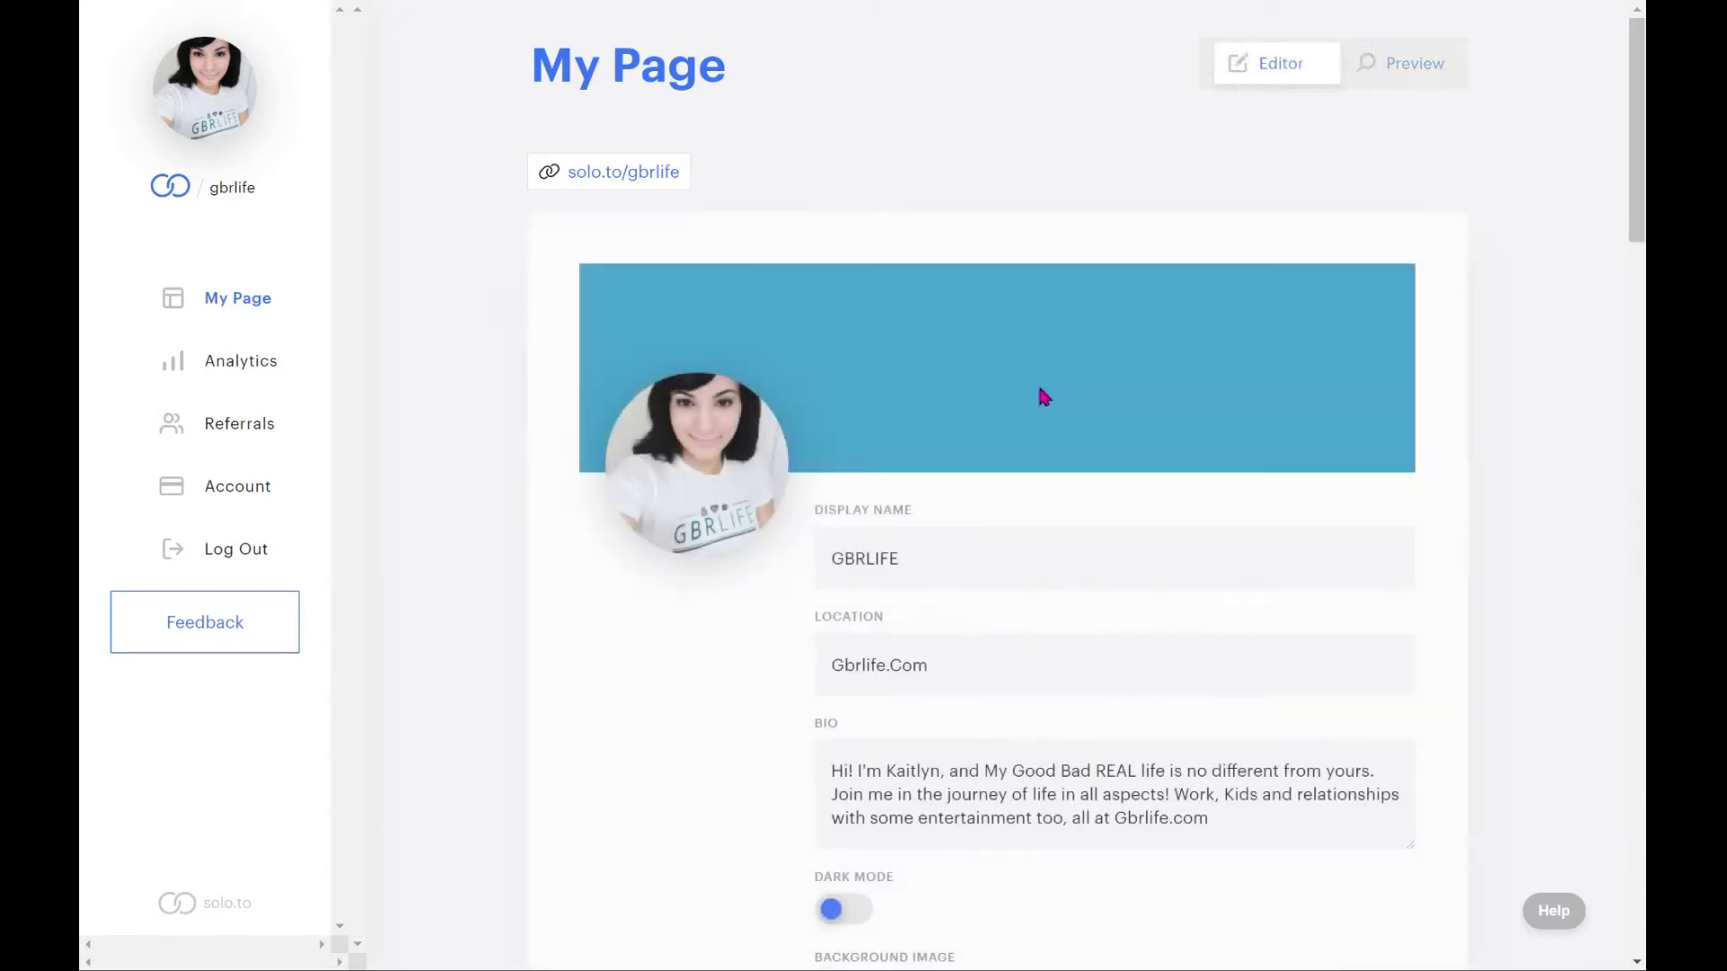
click(1039, 396)
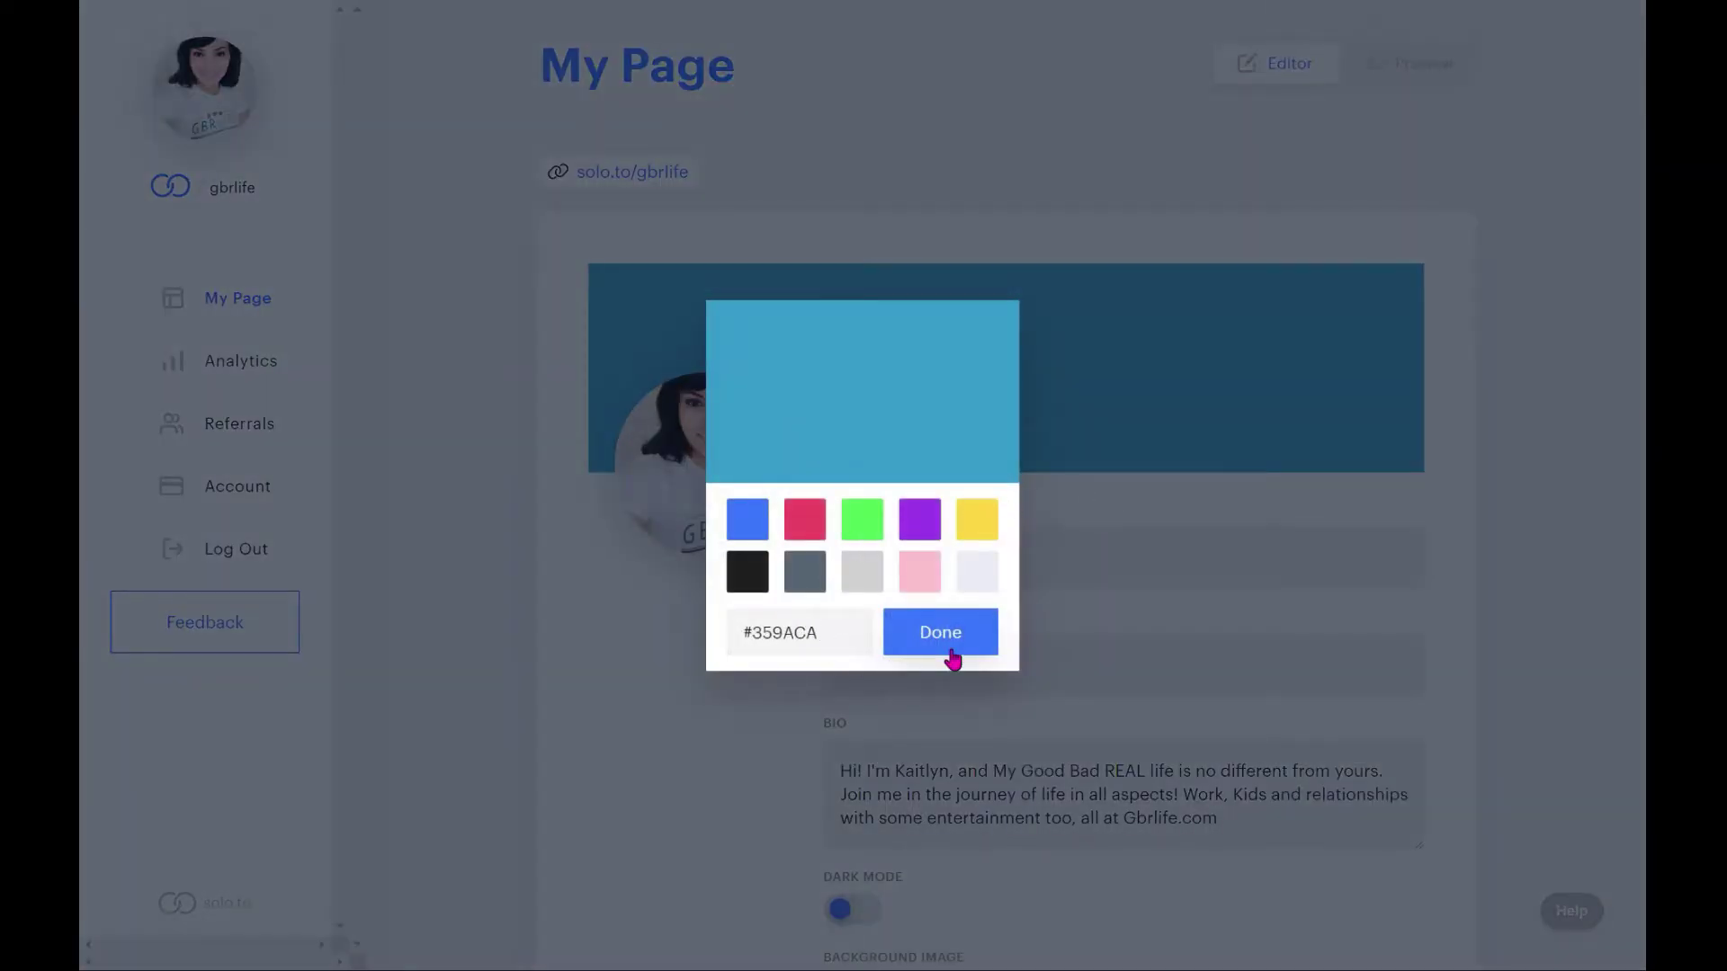
click(1009, 630)
click(1004, 354)
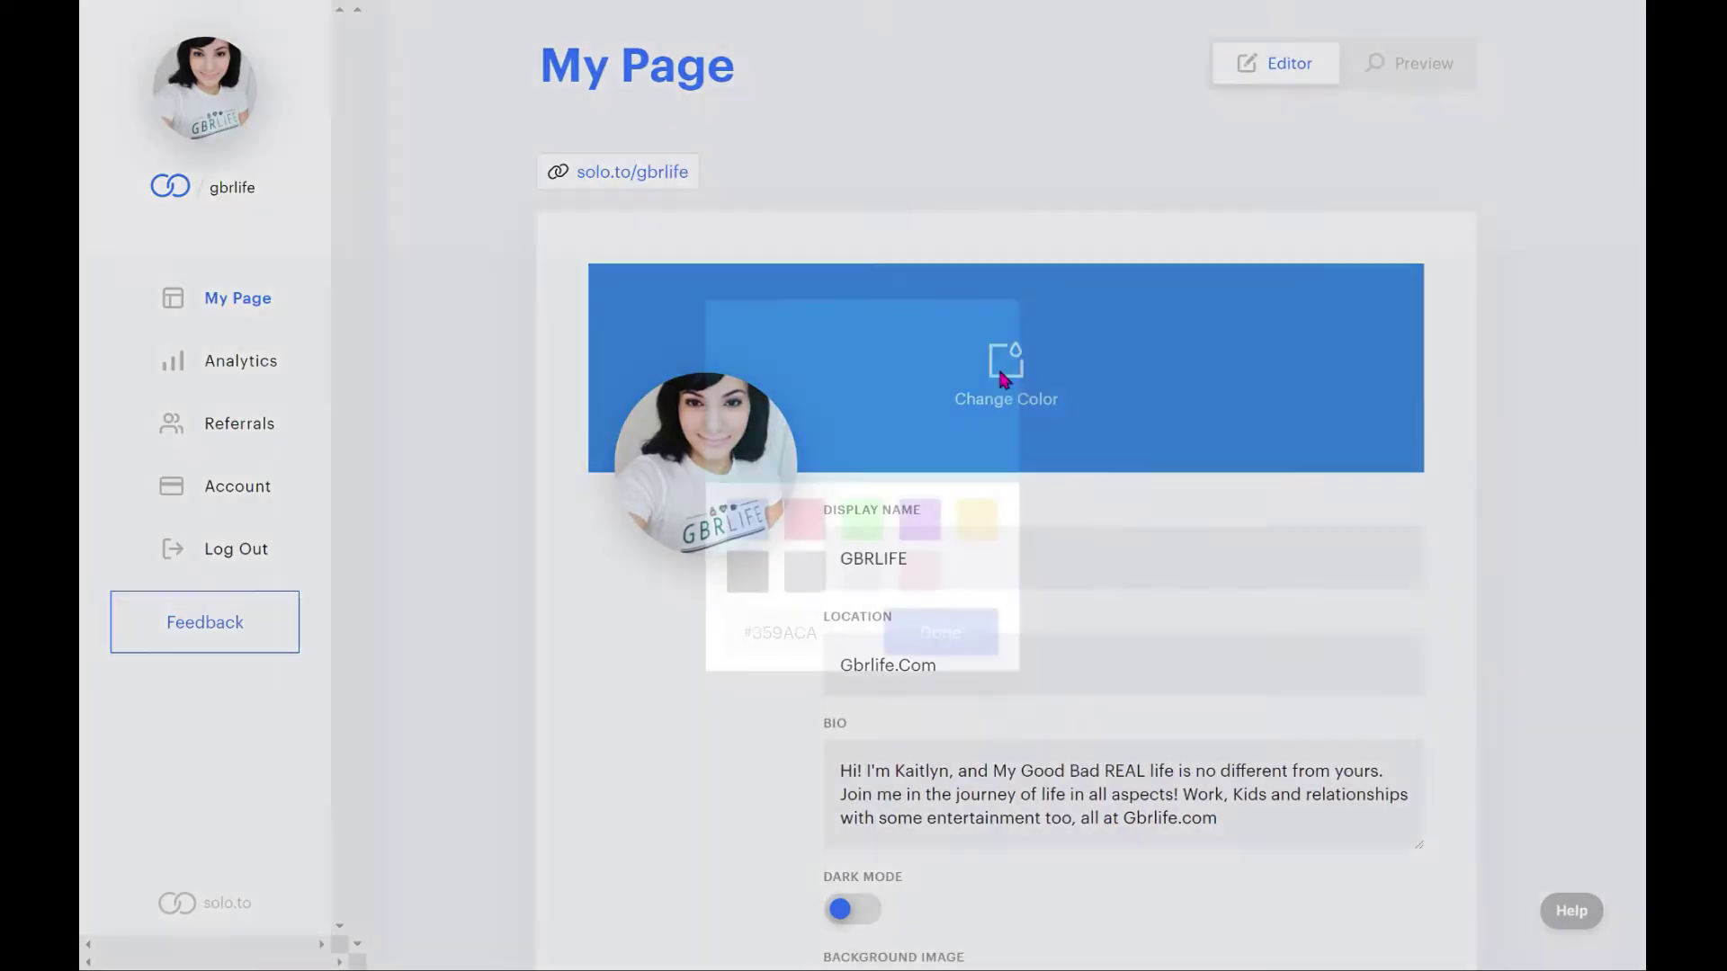
click(956, 634)
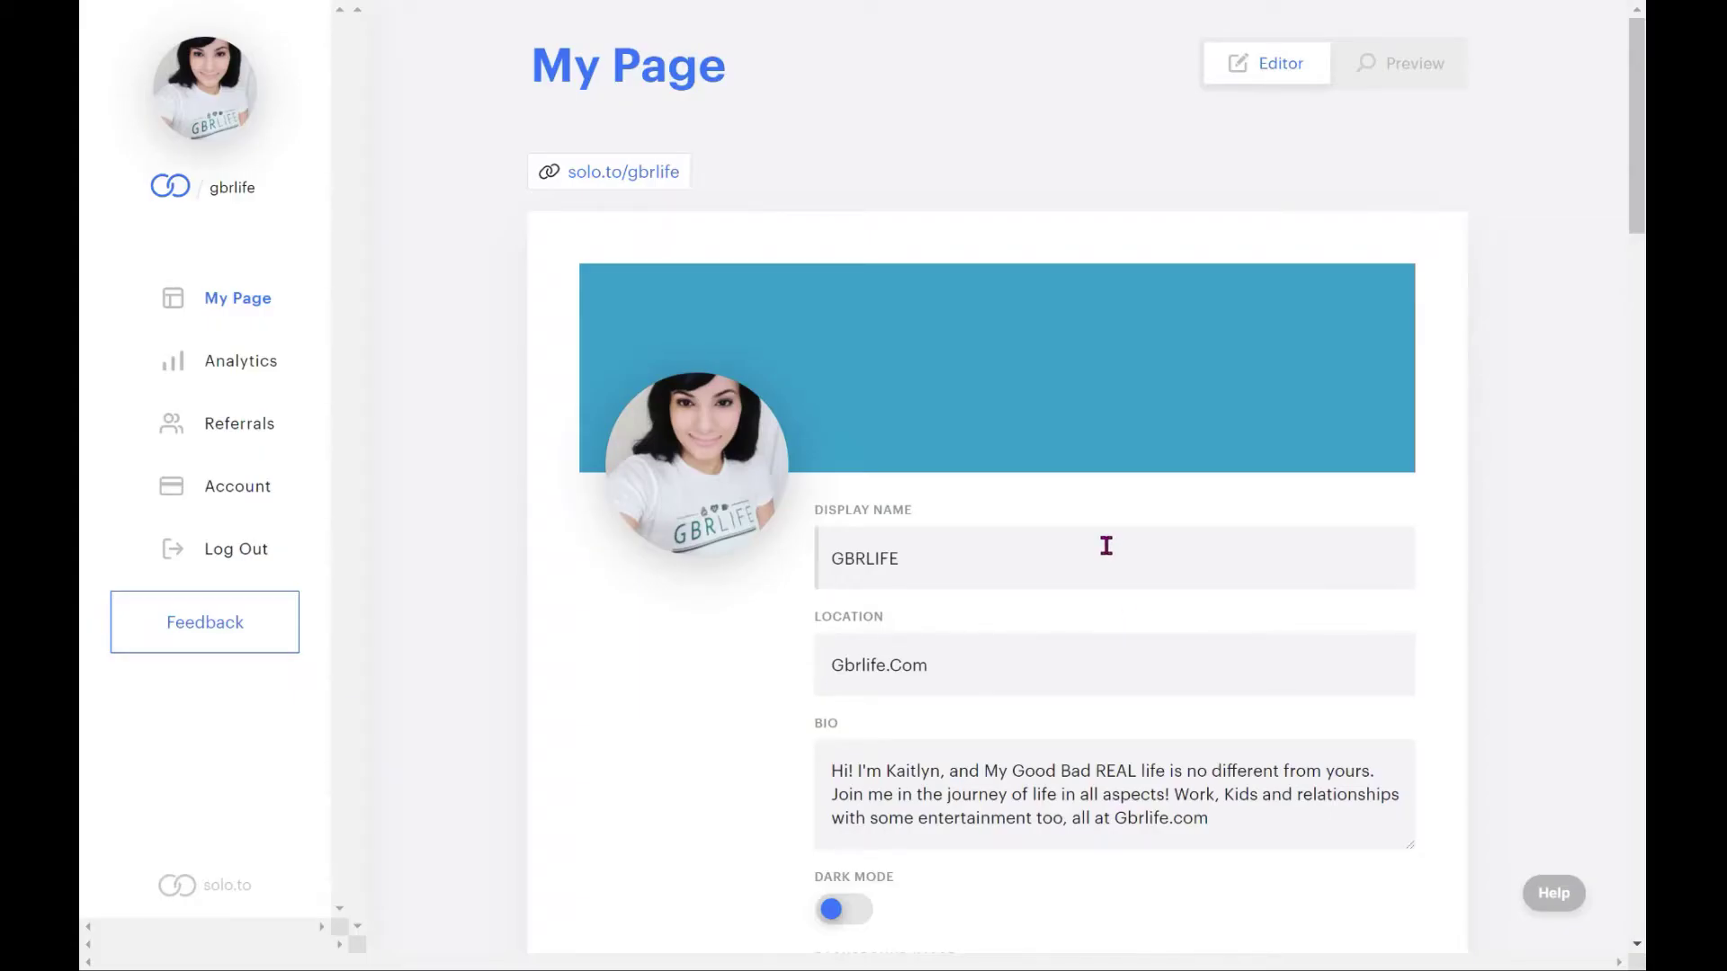
- Turn the background image back on in the profile section
scroll(1108, 546, down, 5)
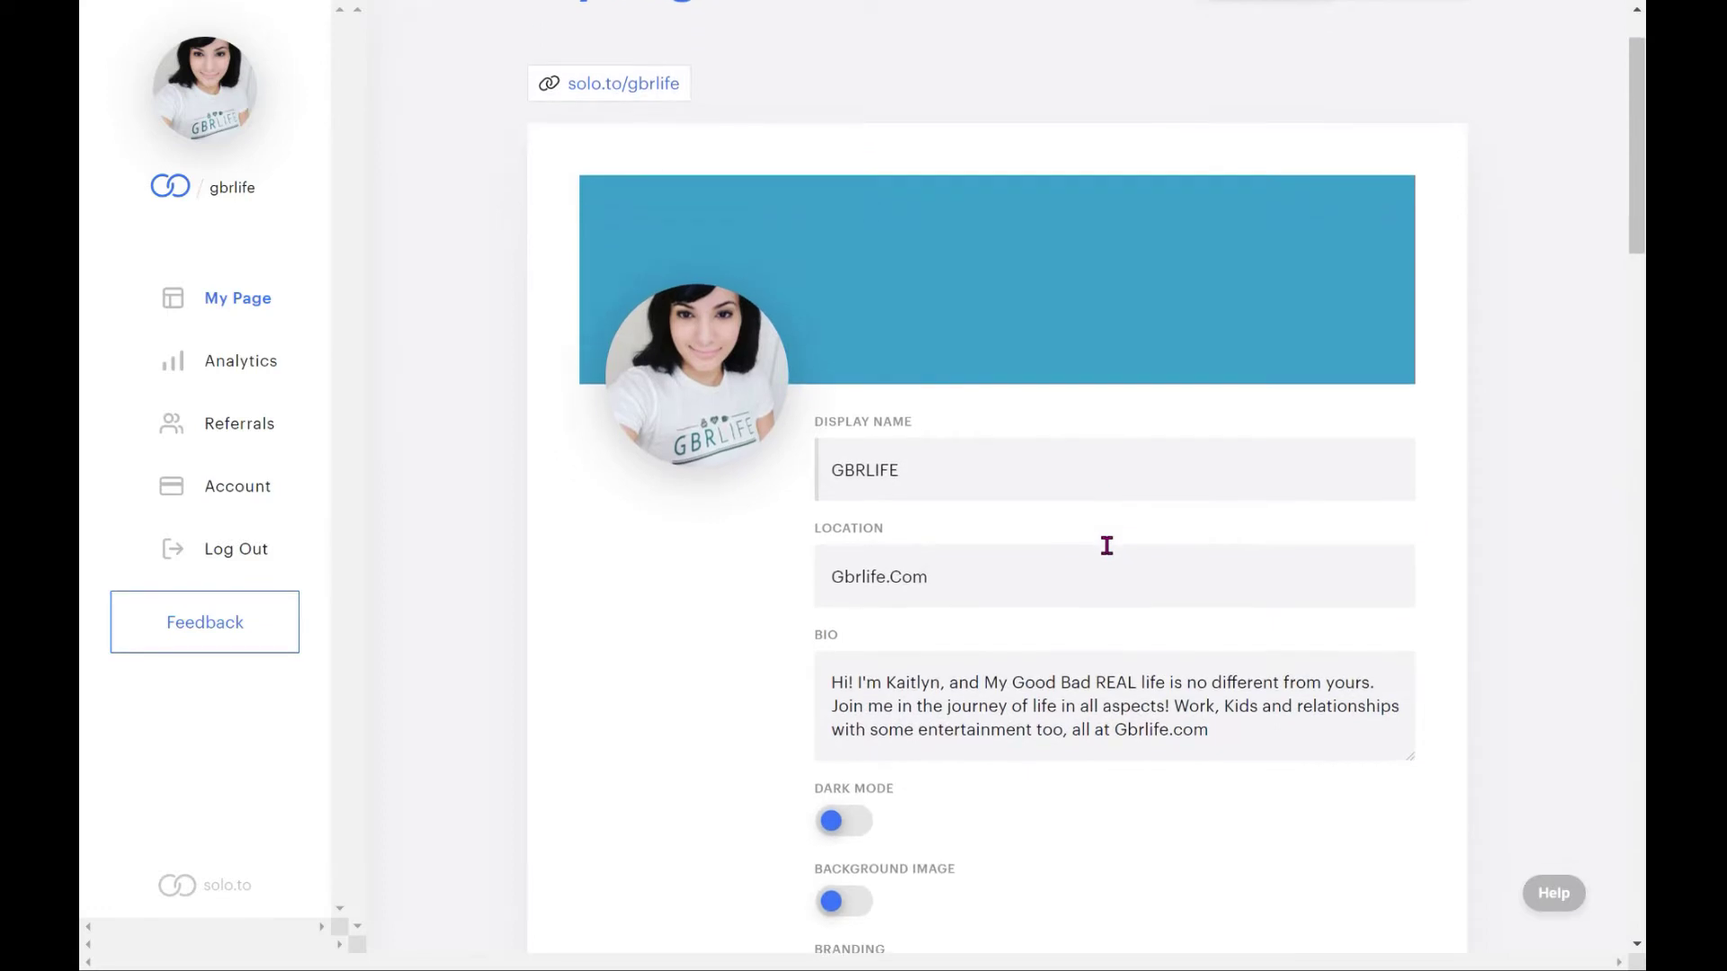
click(865, 574)
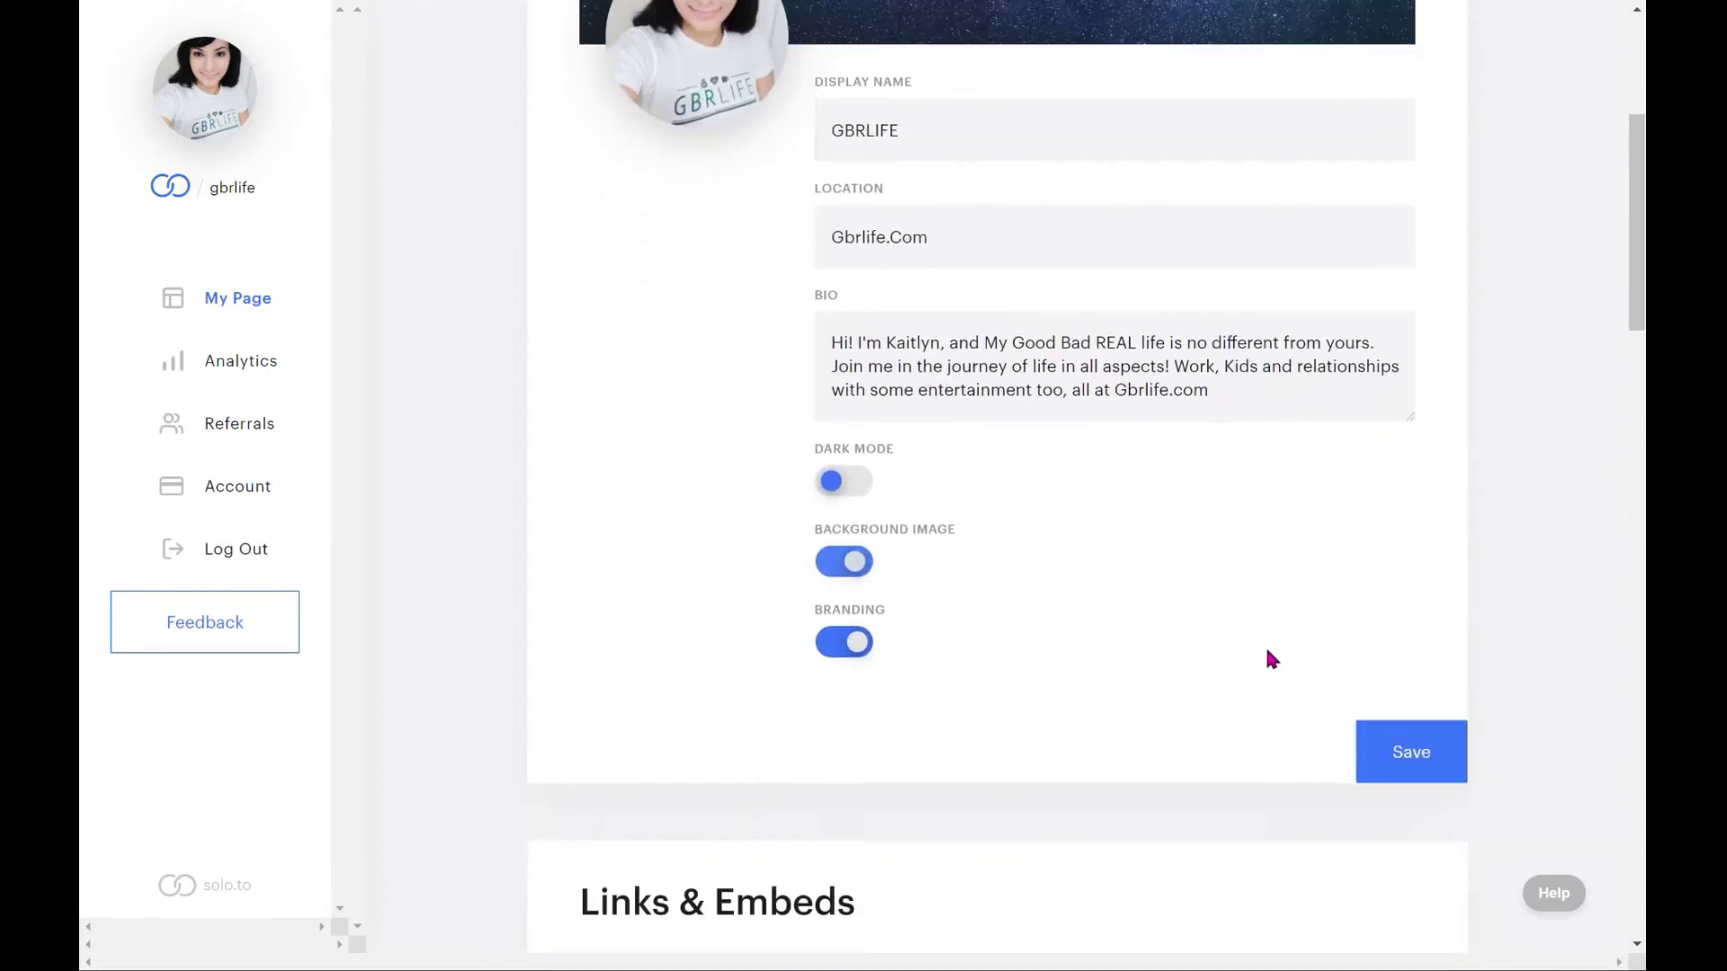
scroll(1295, 617, up, 5)
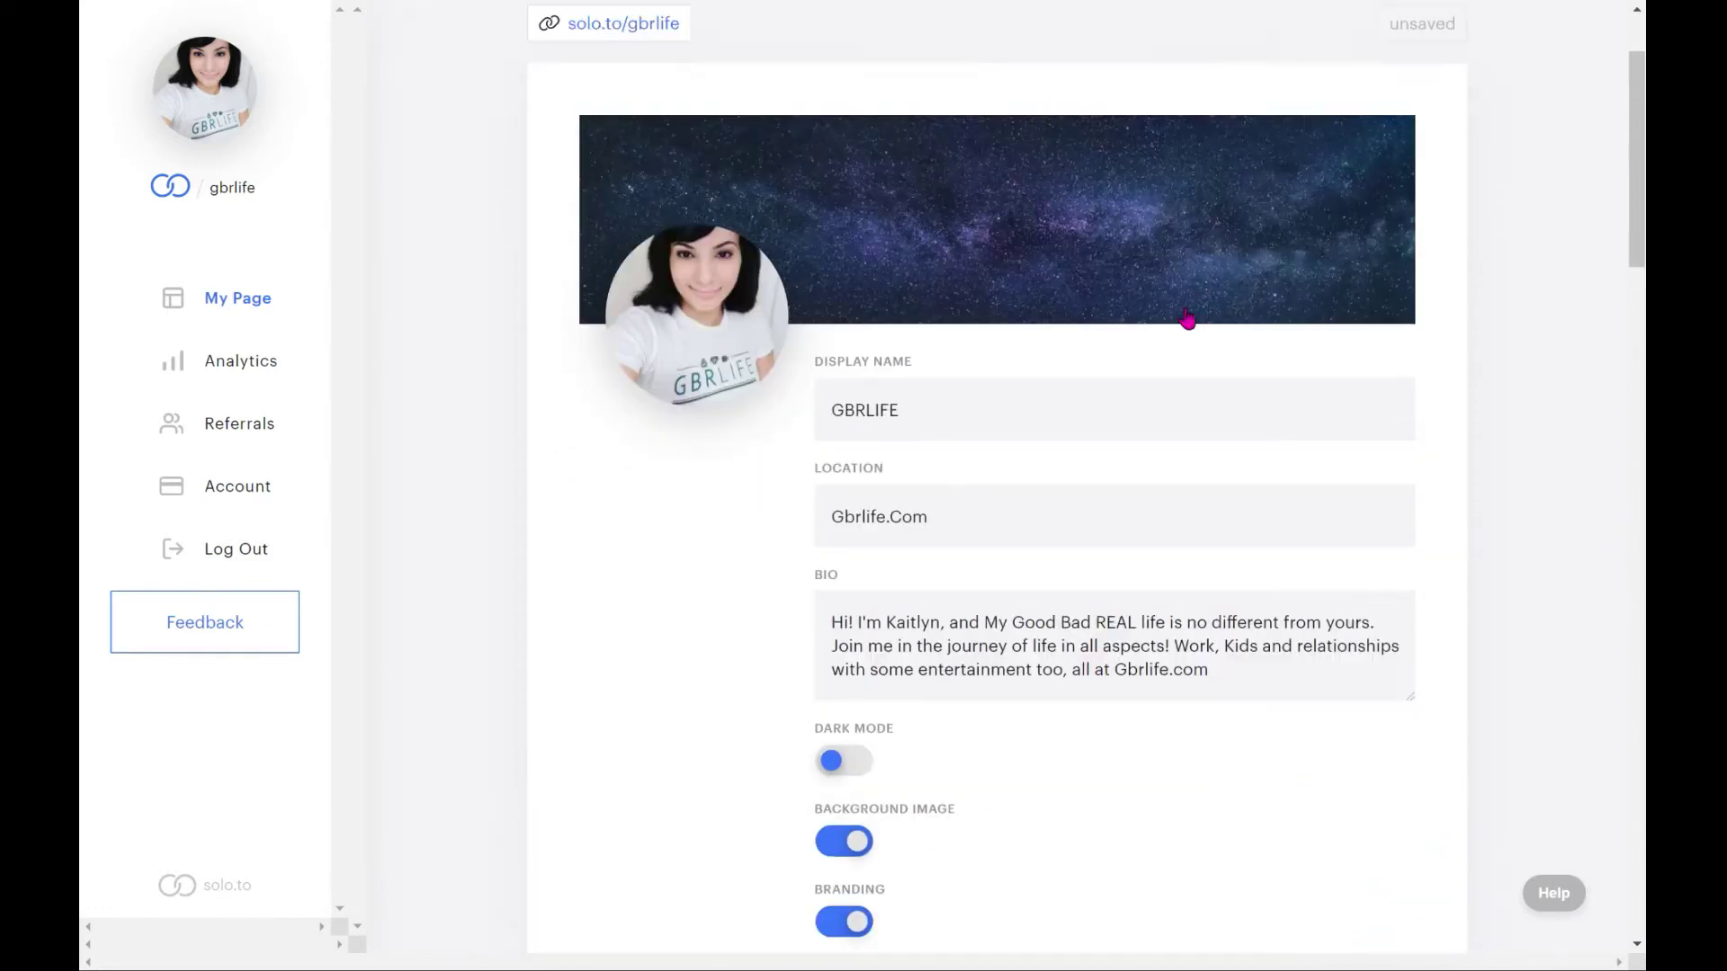
- Turn on dark mode for the page and save the profile section
scroll(1460, 593, down, 3)
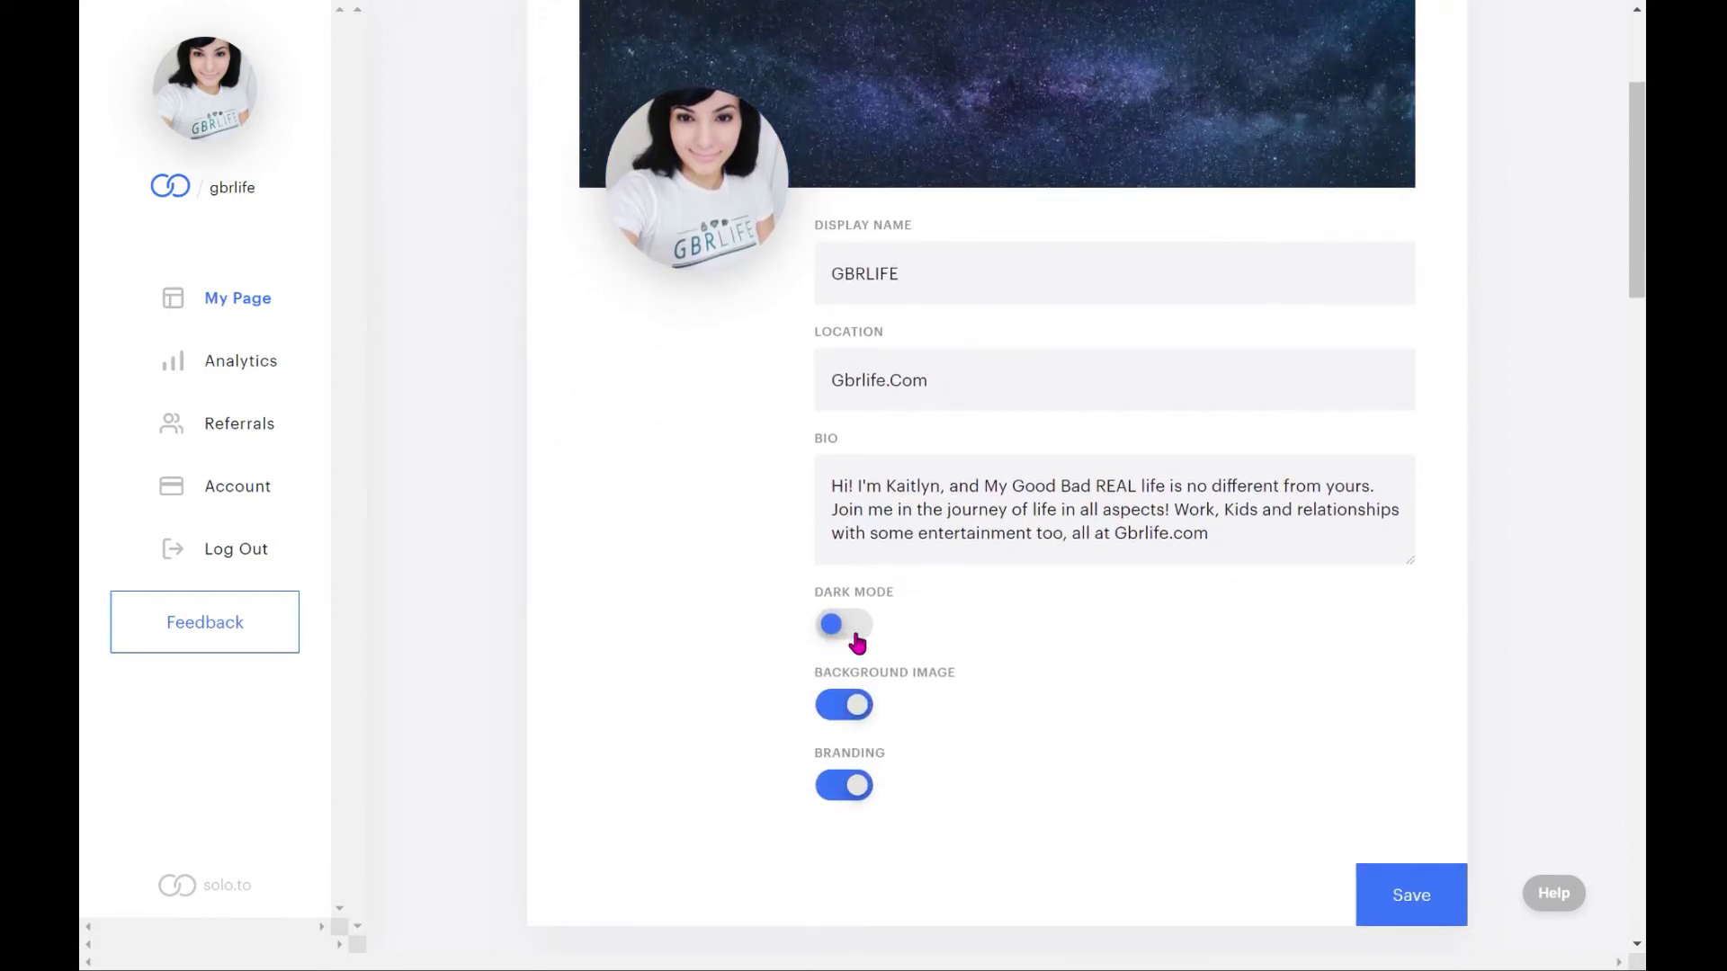
click(857, 642)
click(1449, 917)
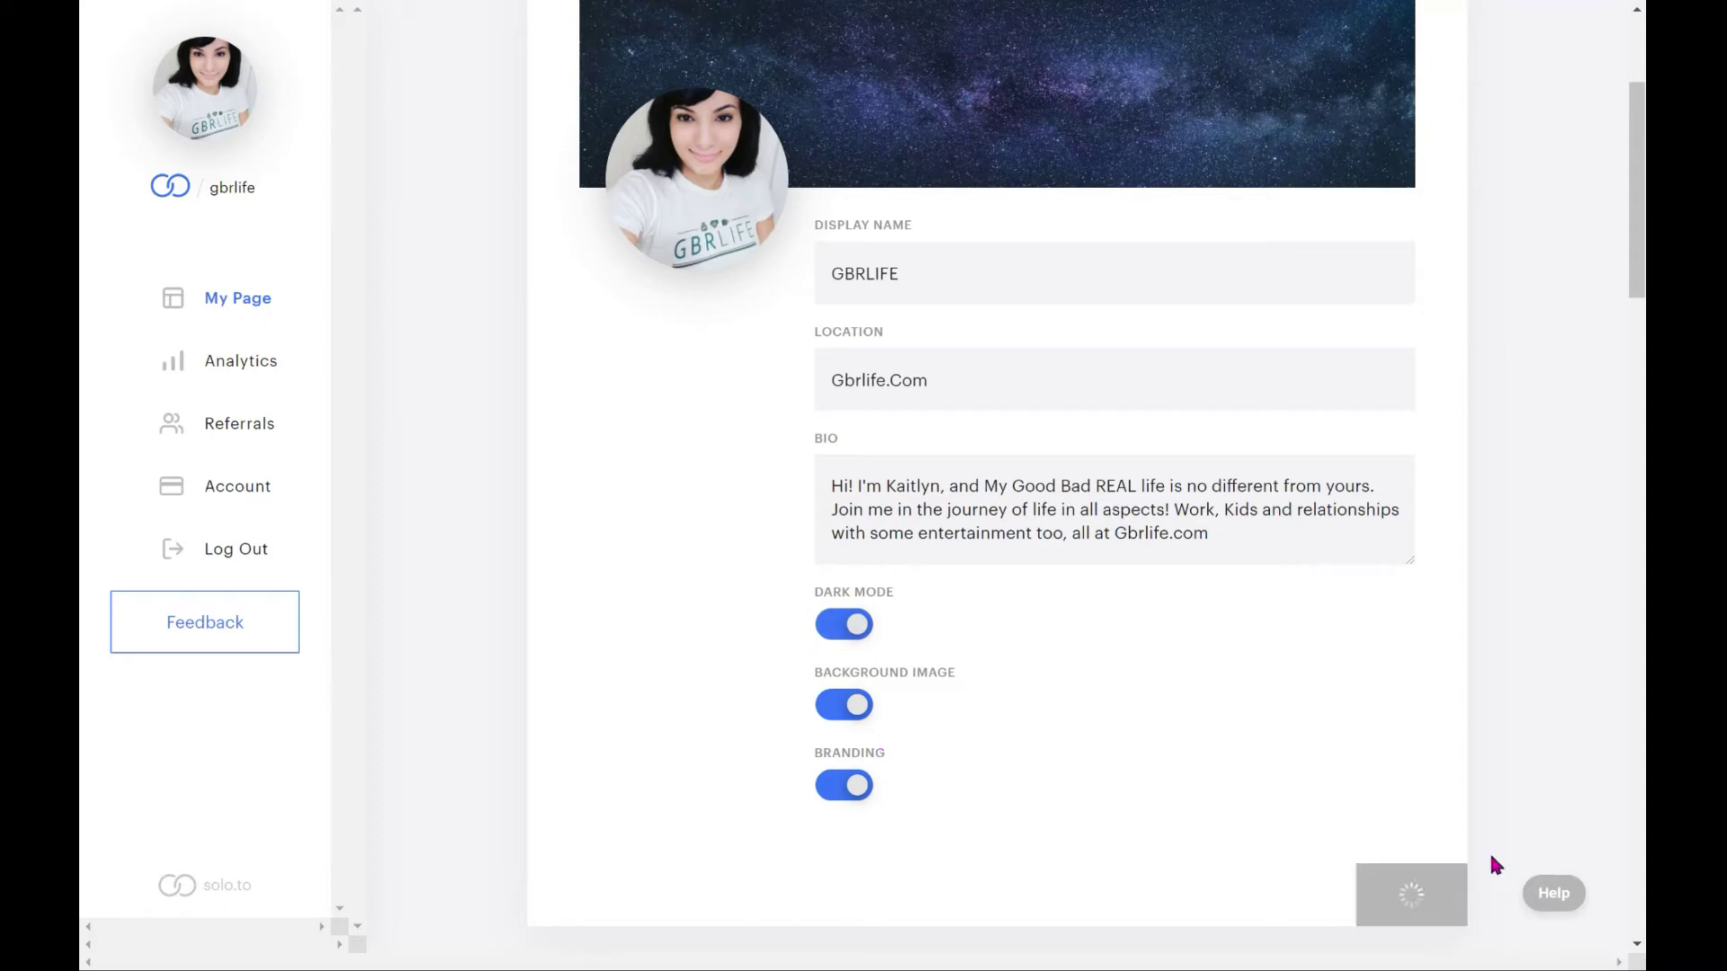
- Preview the dark mode page, examining the profile card, mailing list form and link thumbnails
scroll(1526, 504, up, 3)
click(1418, 46)
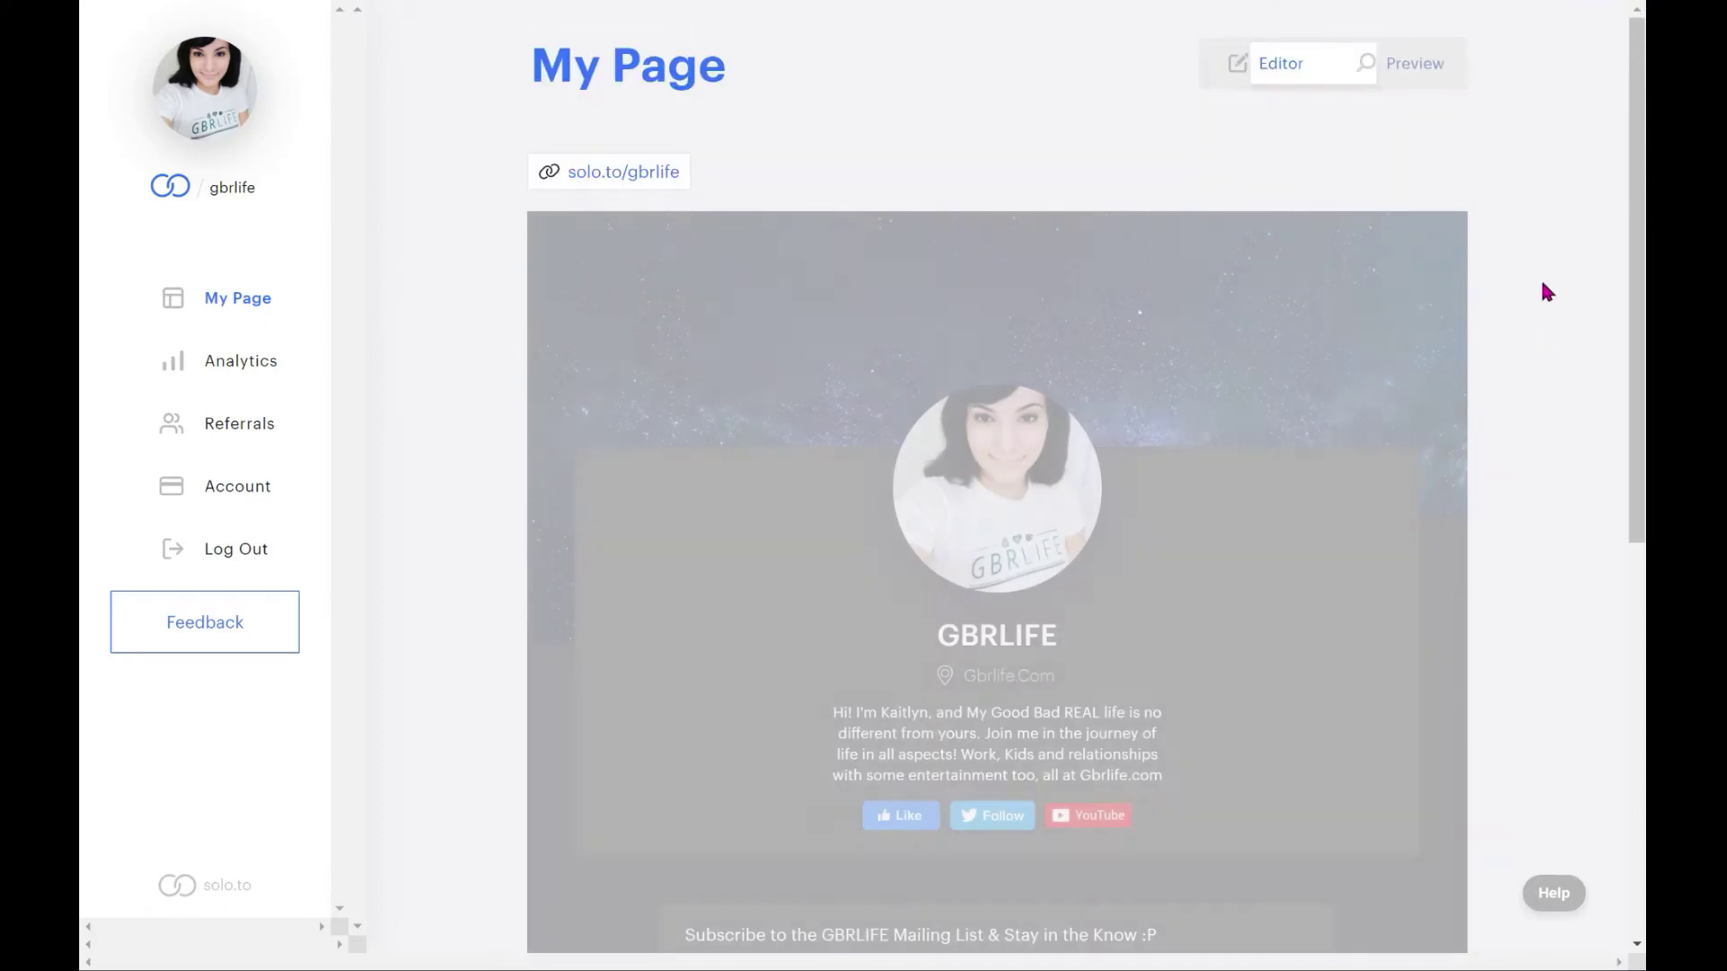
scroll(1526, 378, down, 1)
scroll(1520, 396, down, 7)
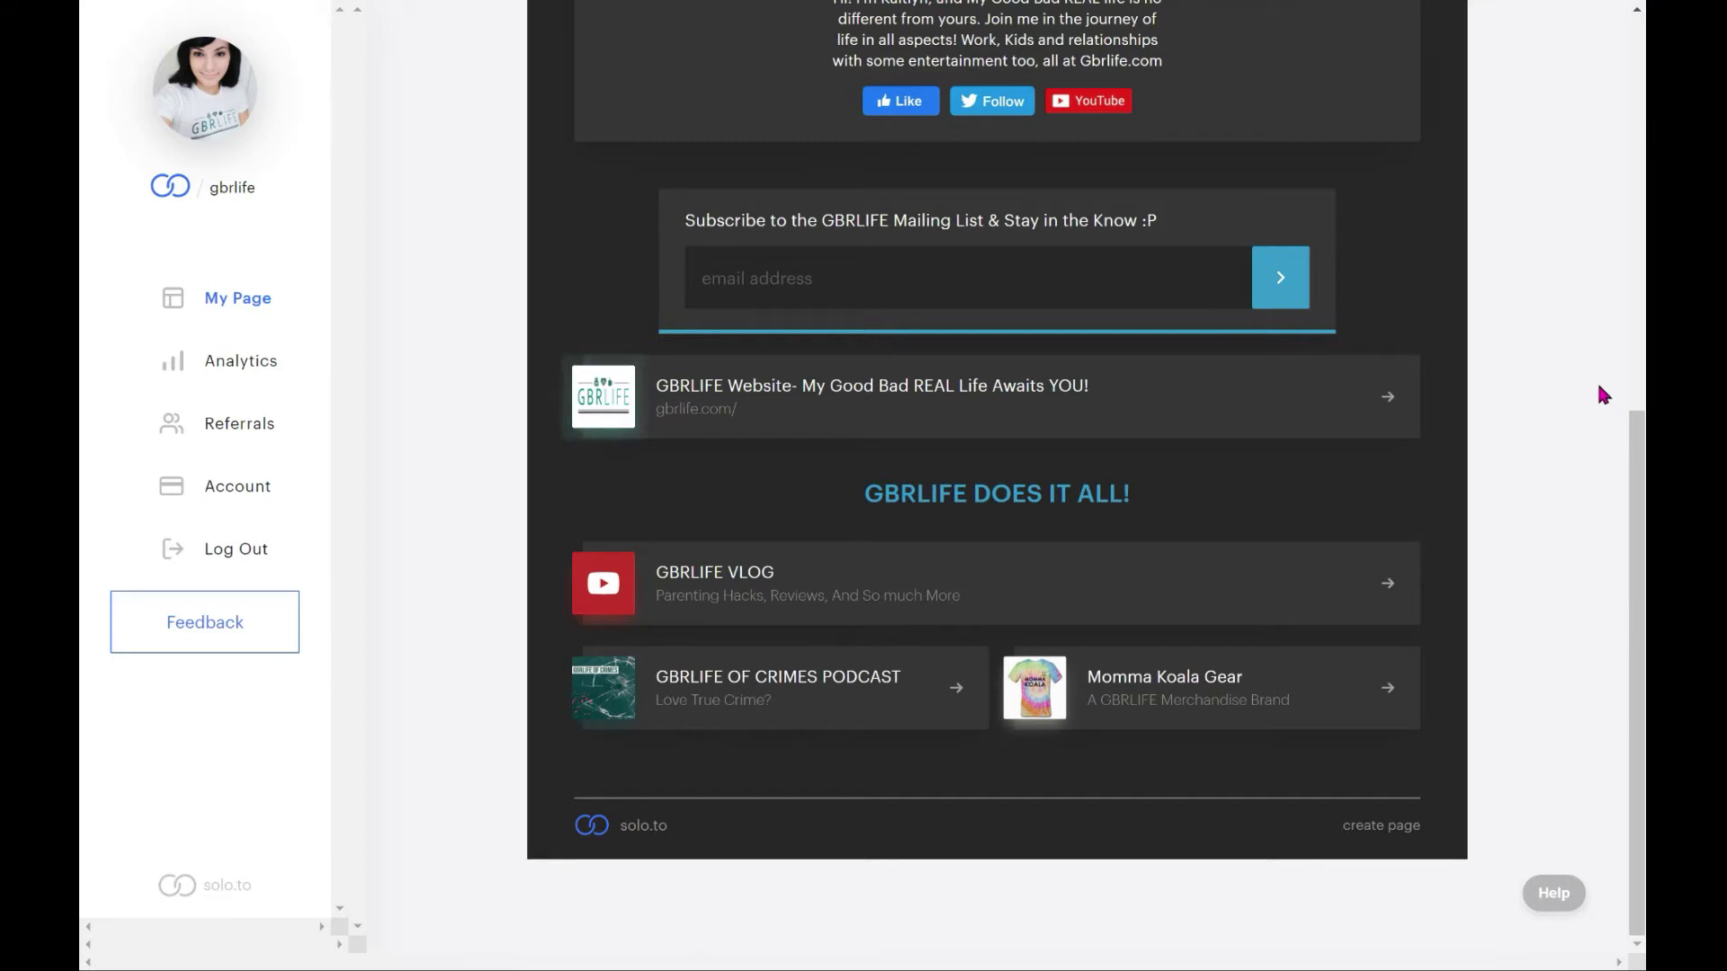
scroll(1504, 390, up, 5)
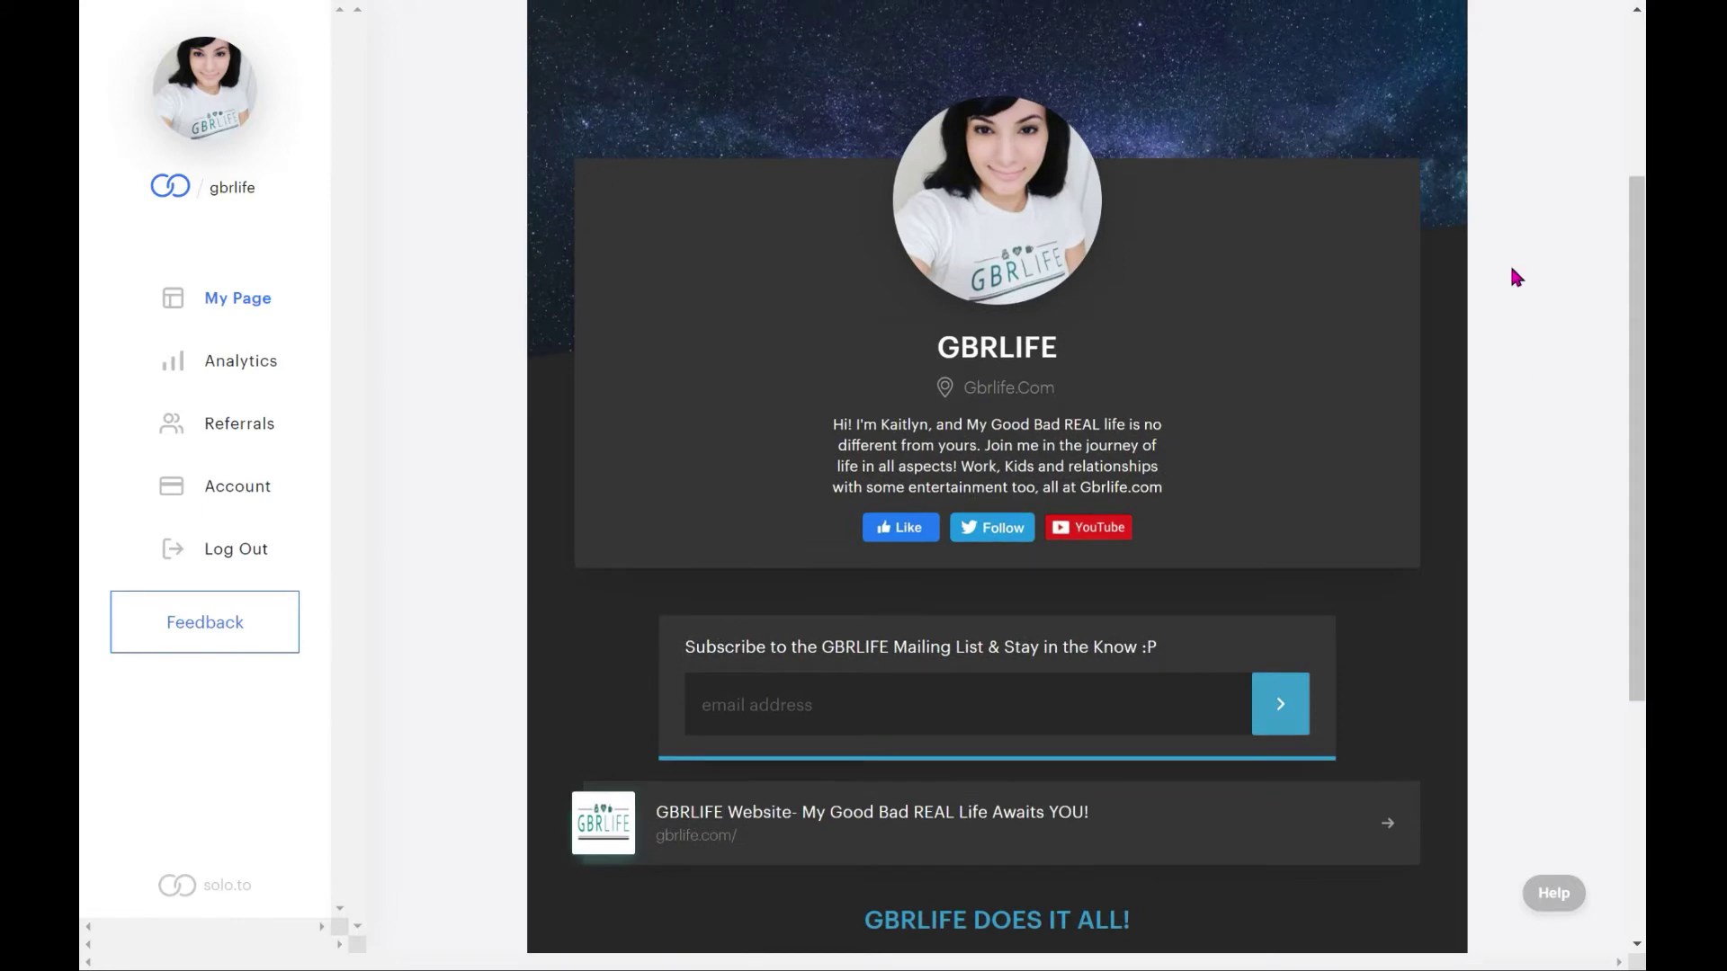
scroll(1496, 305, down, 4)
scroll(948, 965, down, 1)
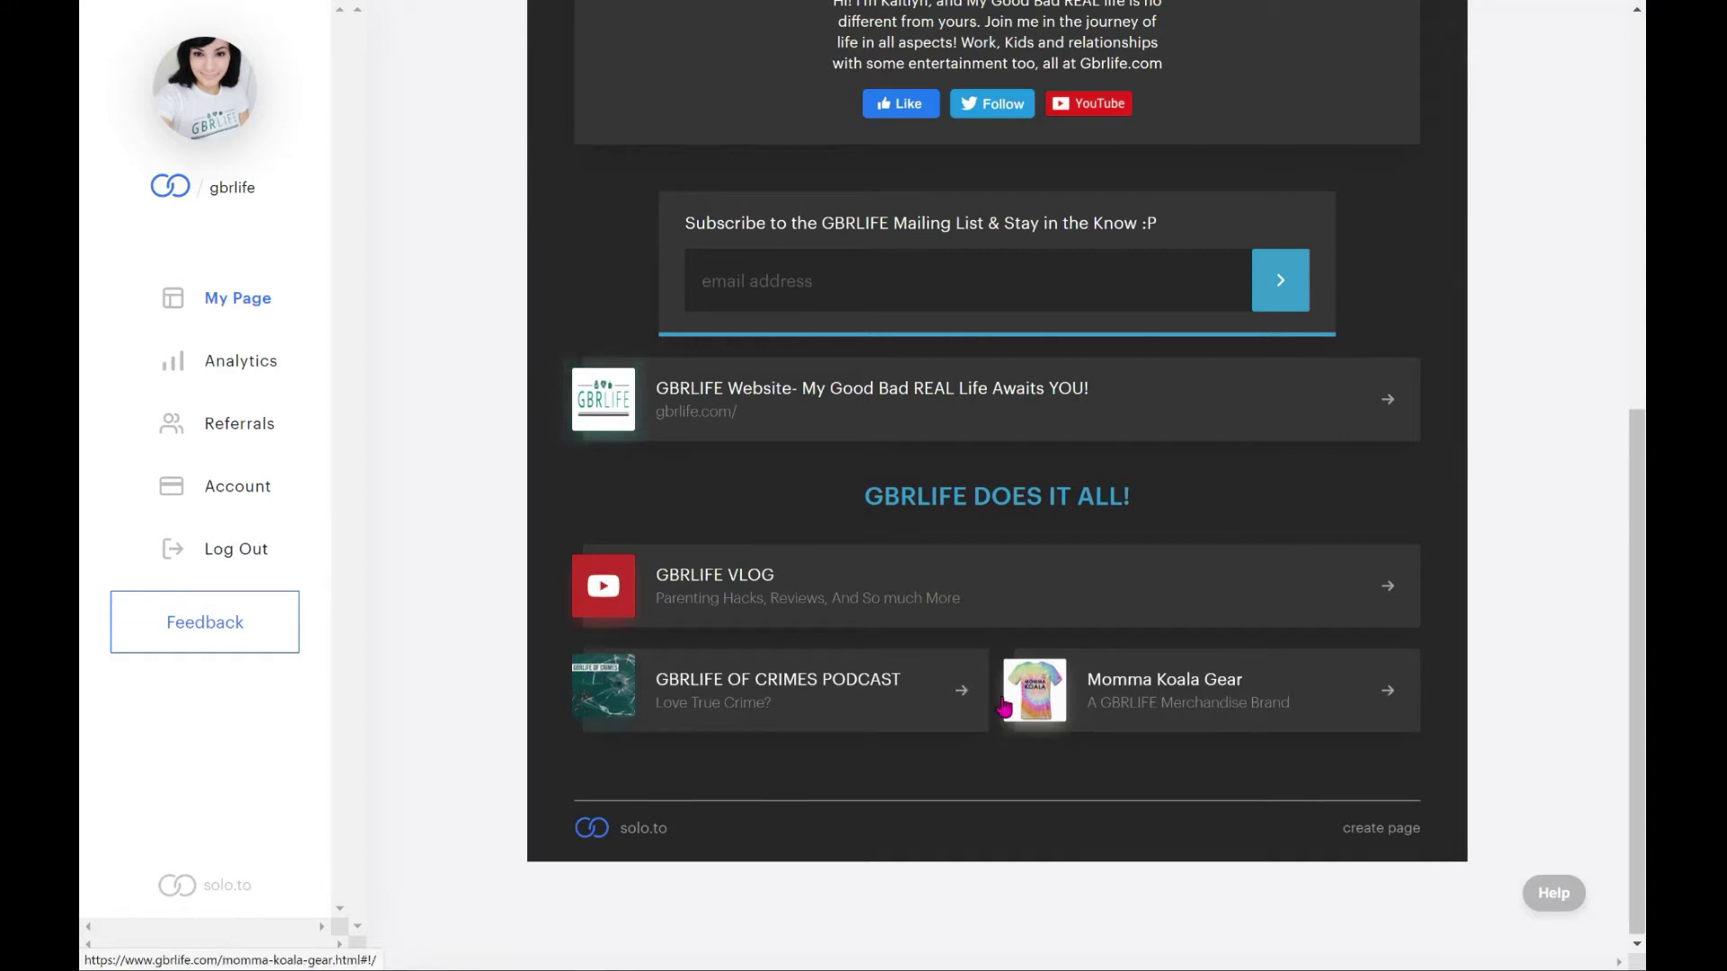
scroll(1347, 520, up, 3)
scroll(1338, 513, down, 3)
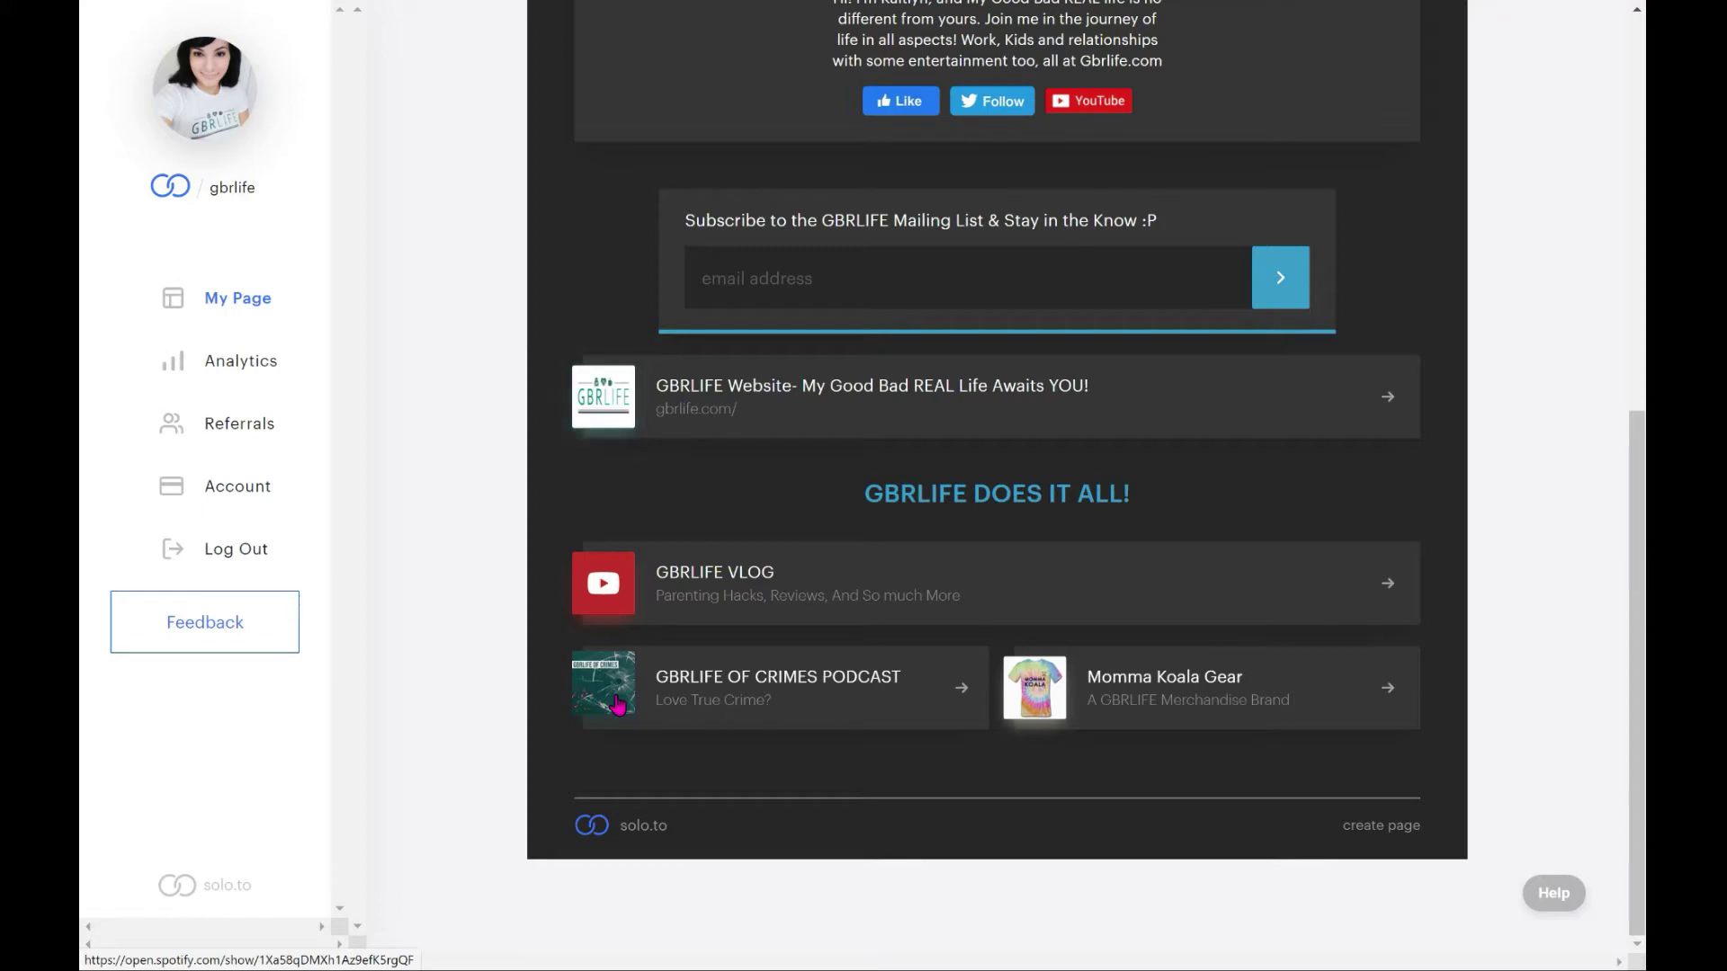
scroll(1327, 629, up, 5)
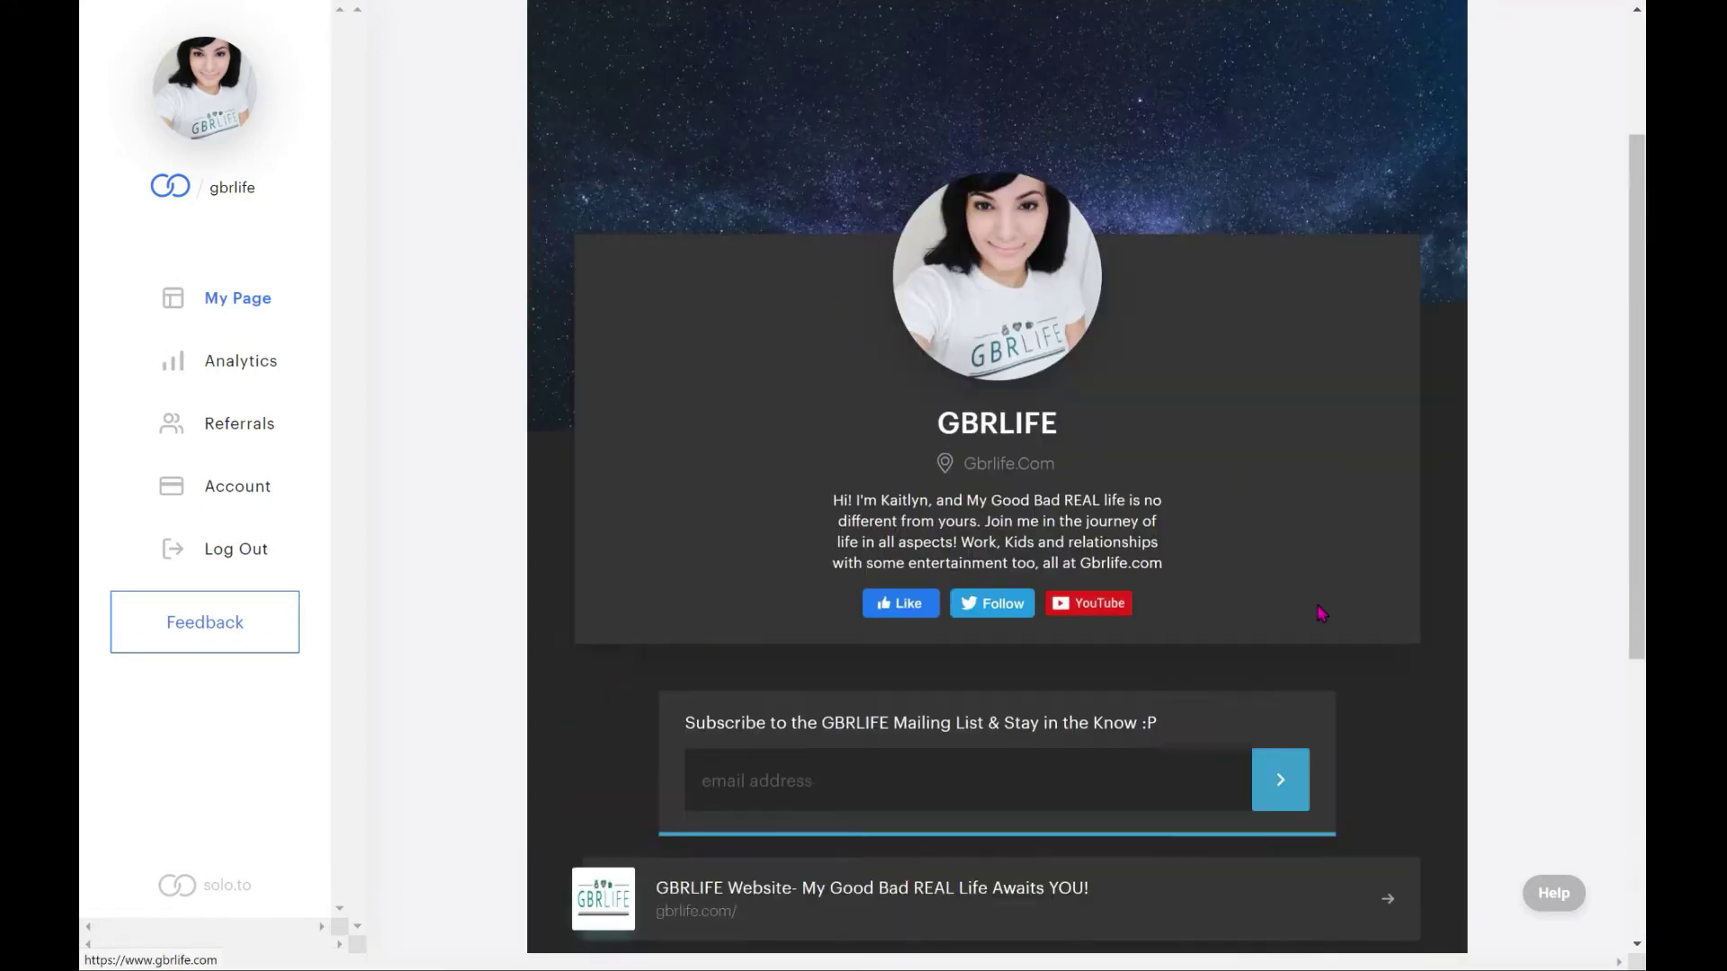
scroll(1520, 446, up, 3)
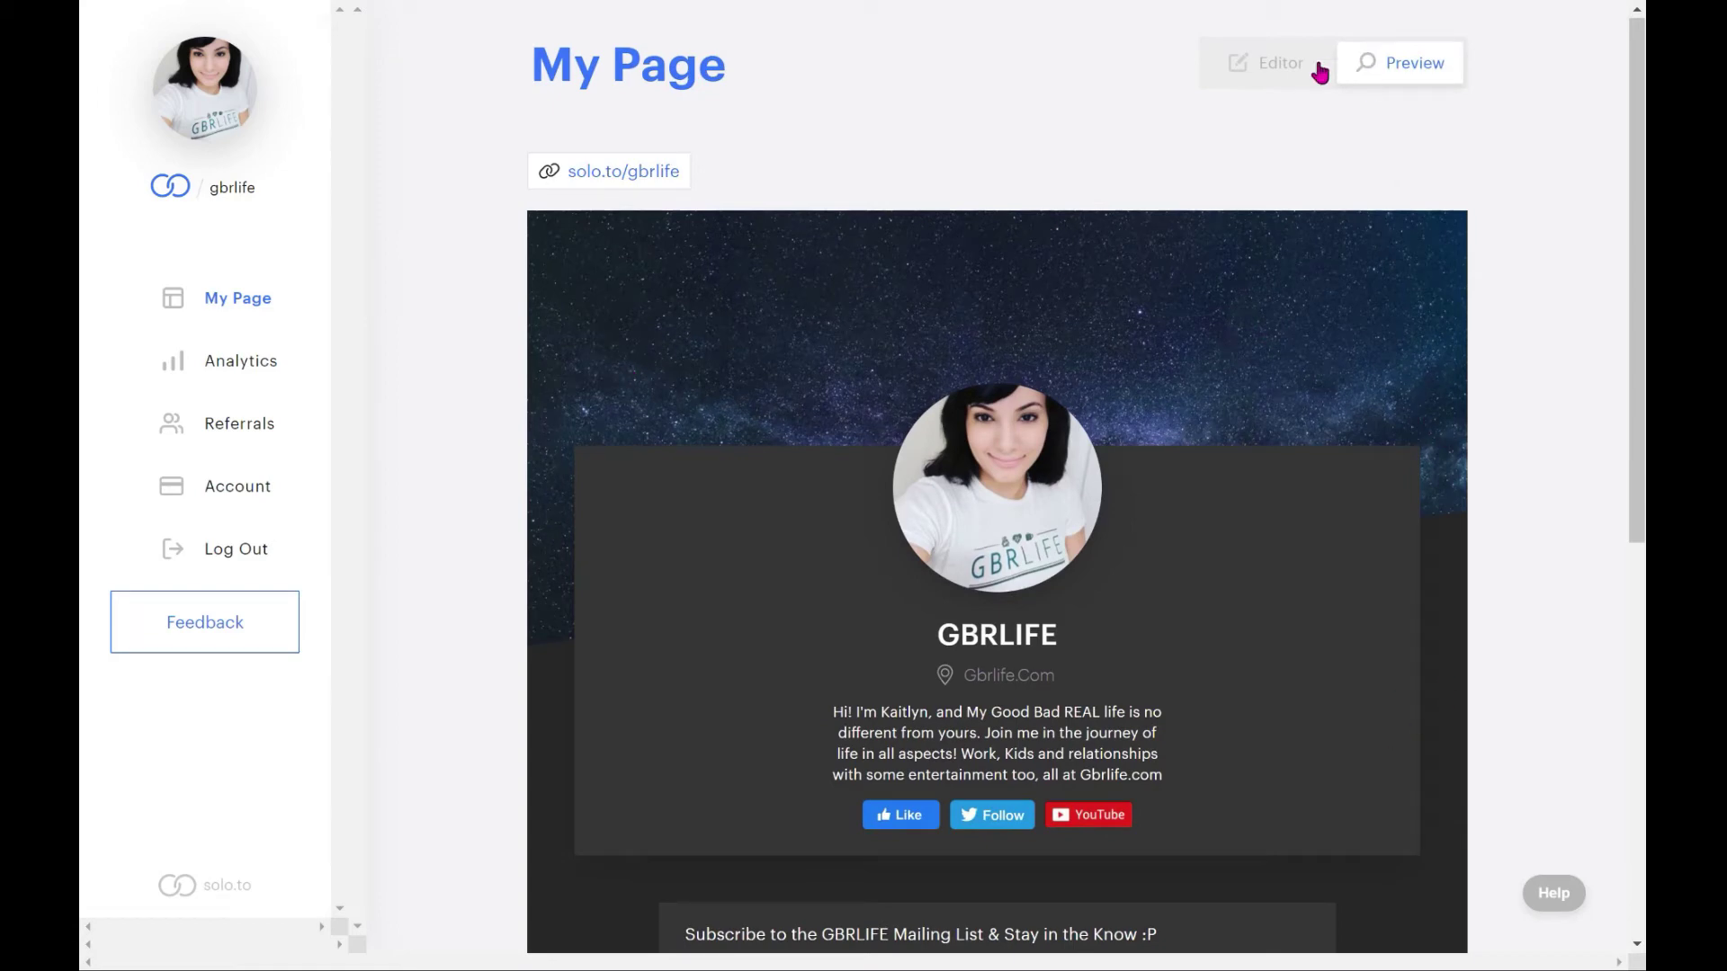
- Return to the editor, turn off dark mode and save the profile section
click(1269, 74)
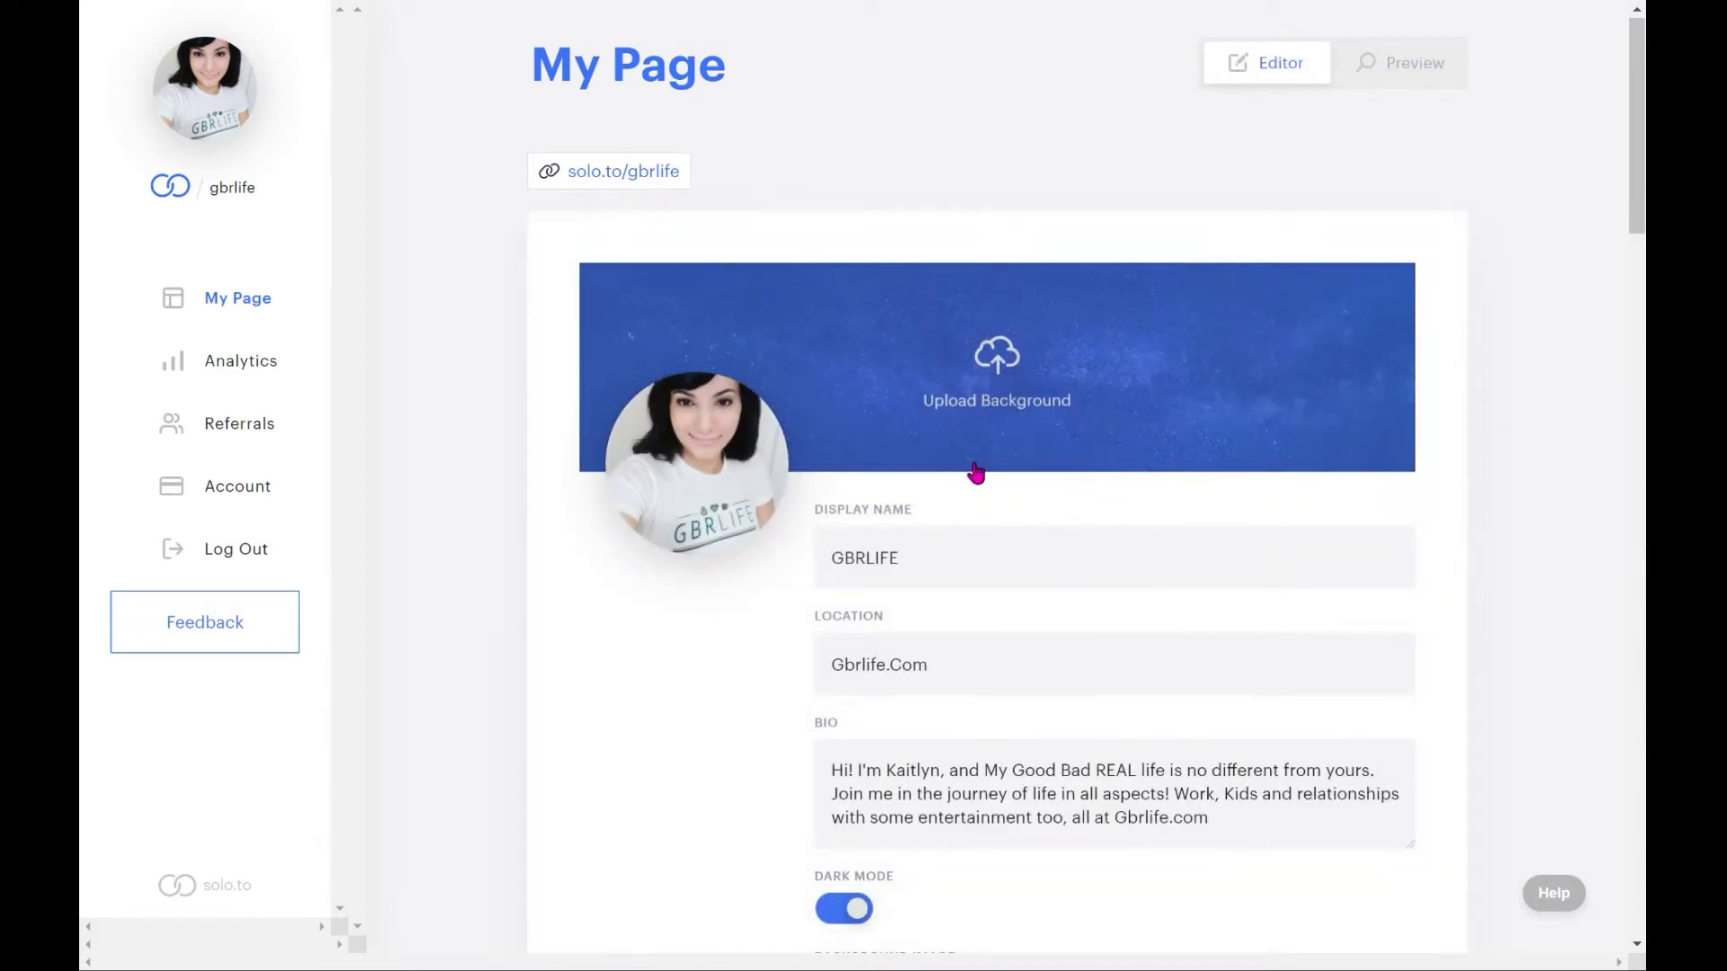
scroll(975, 474, down, 3)
scroll(995, 461, down, 3)
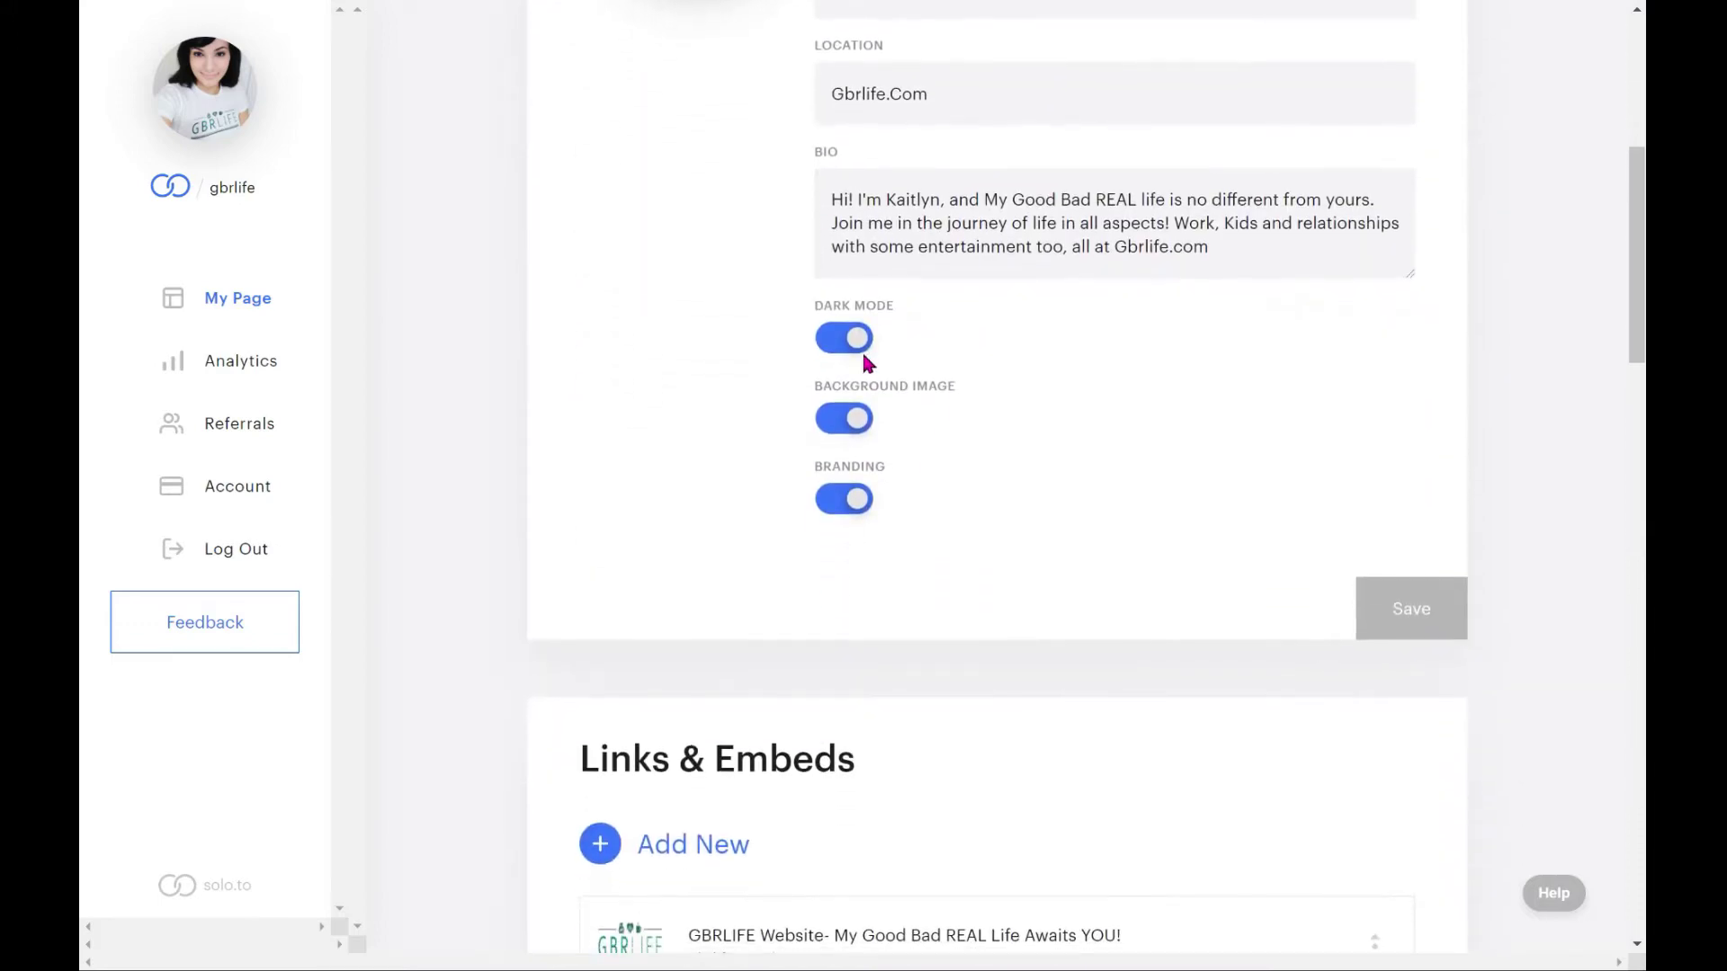
click(855, 341)
click(1439, 608)
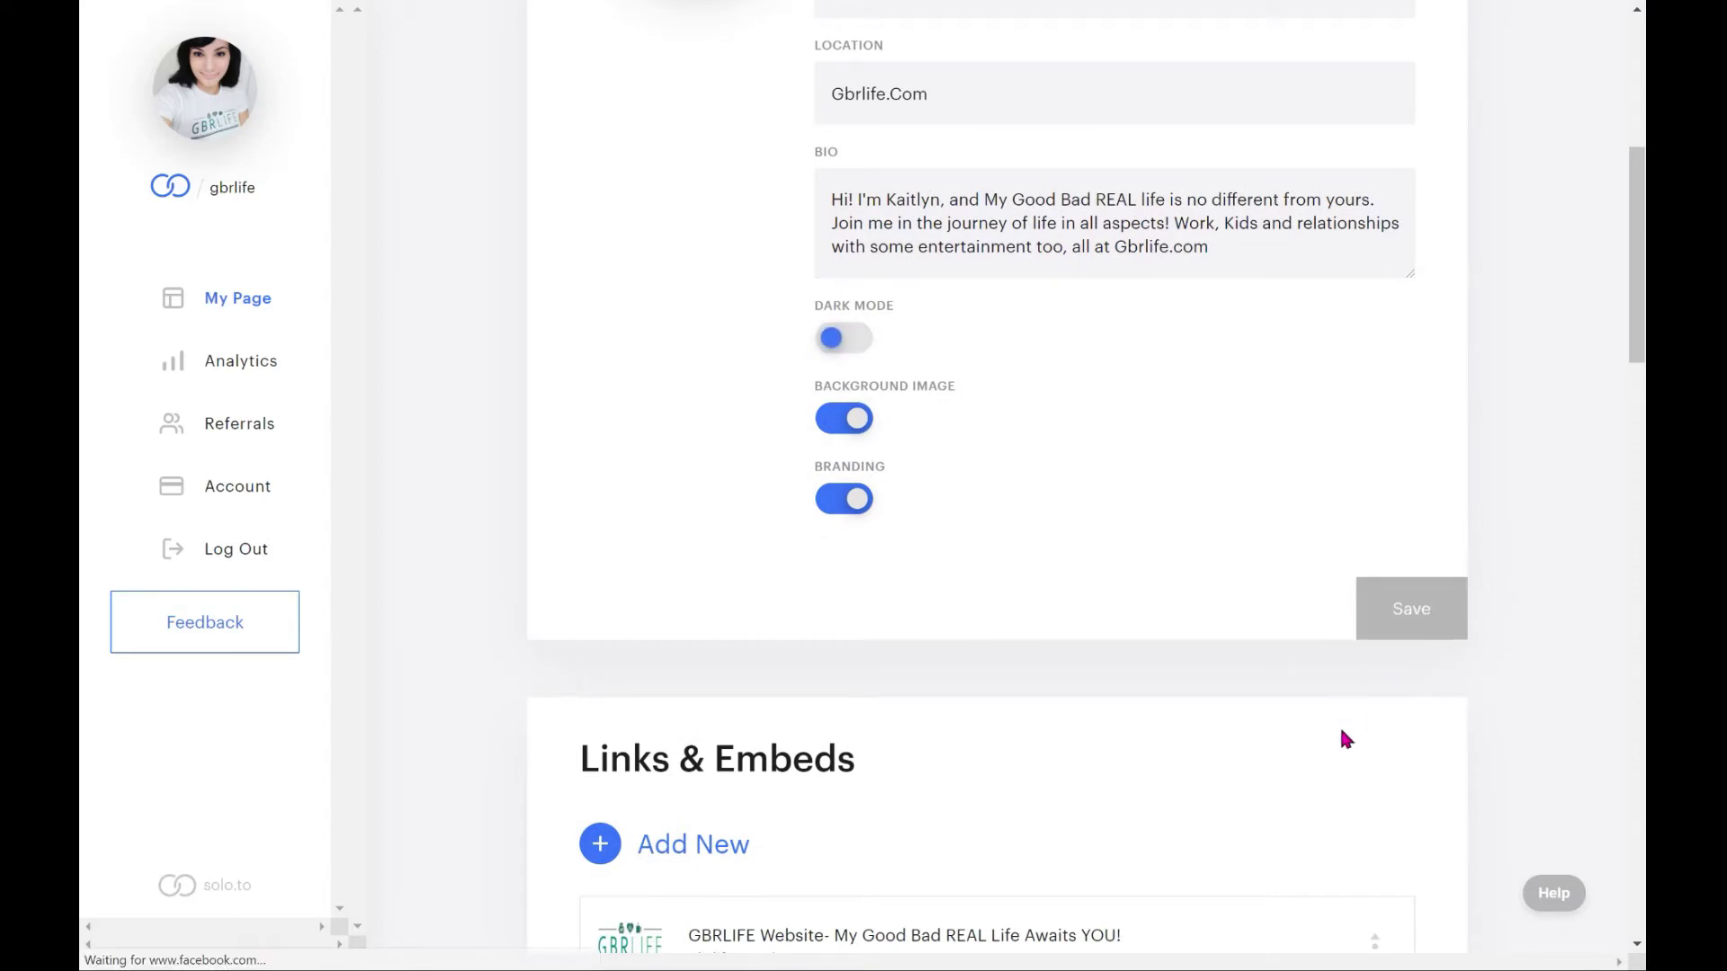
- Preview the light mode page with its background image, from the header down to the links
scroll(1518, 423, up, 6)
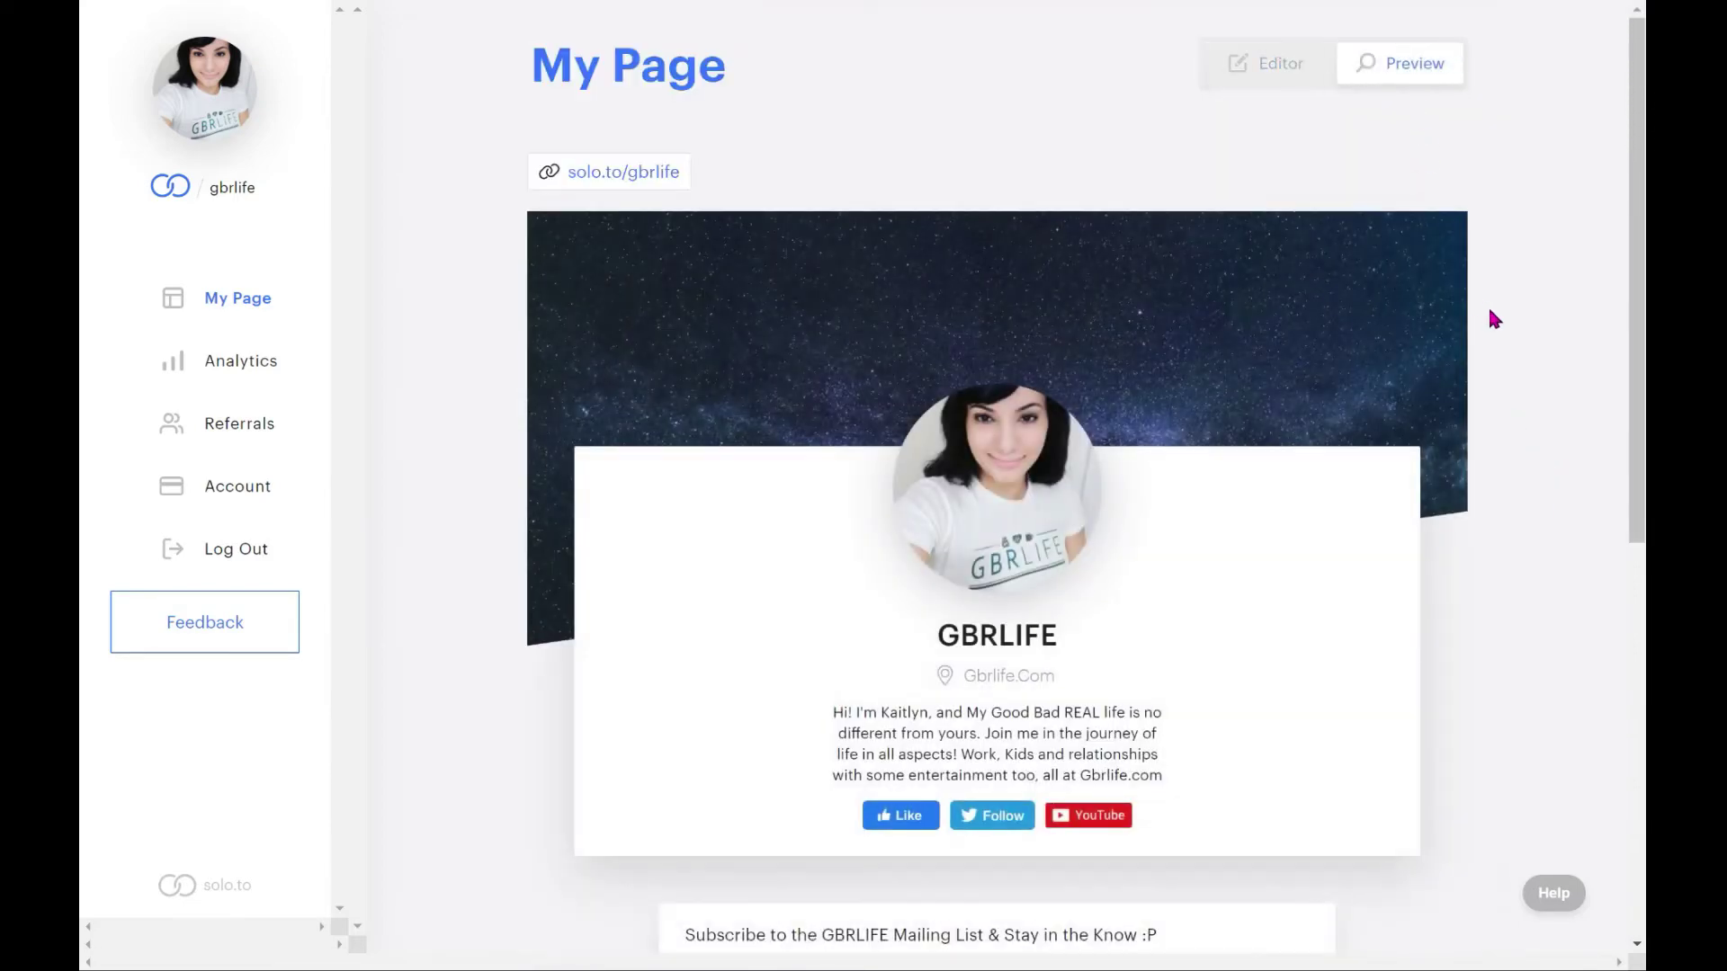
scroll(1487, 375, down, 7)
scroll(1475, 324, up, 5)
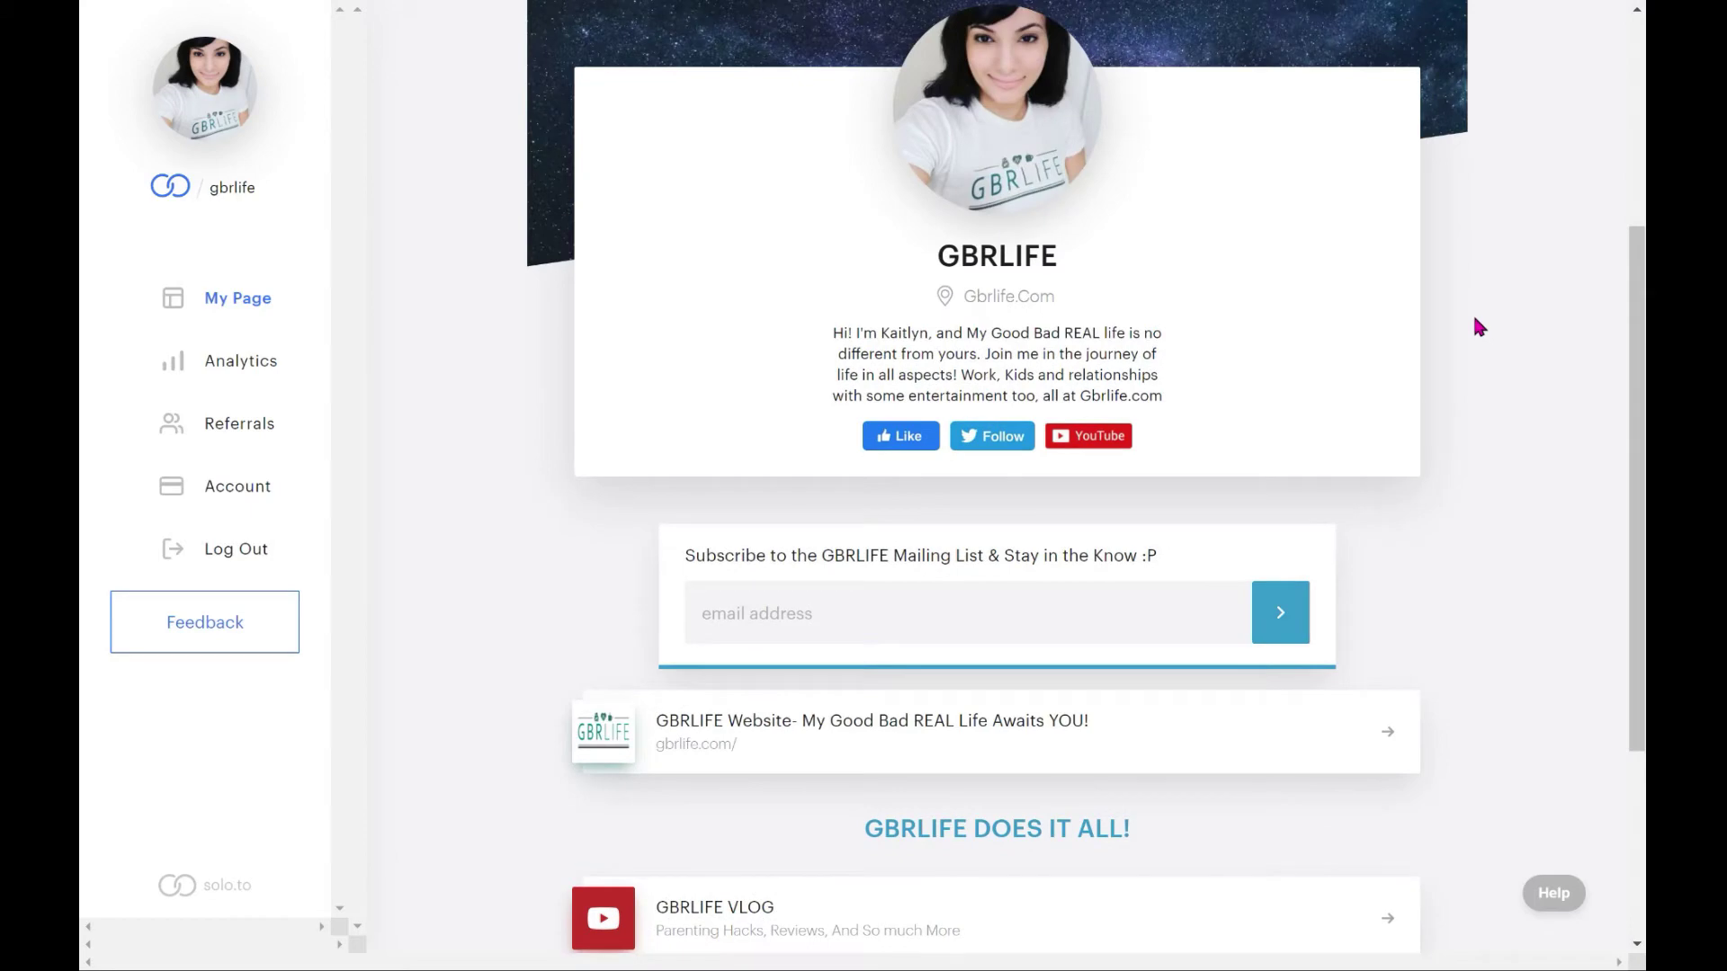
scroll(1457, 227, up, 3)
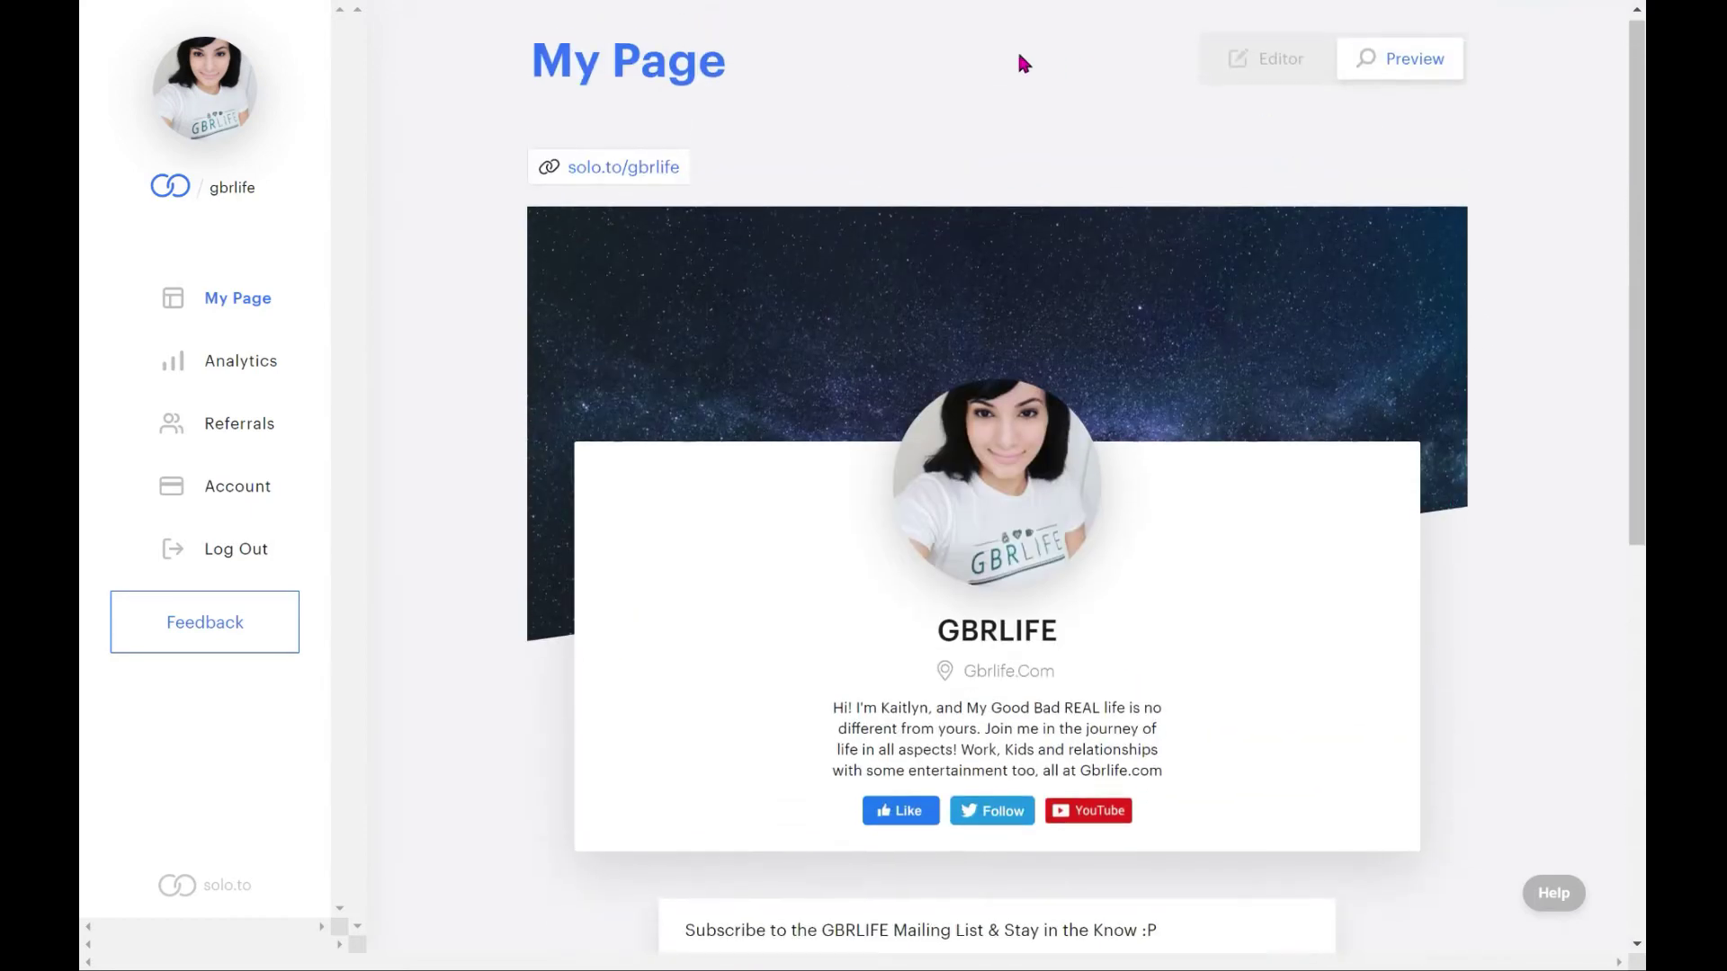
- Return to the editor, turn off the Branding option and save the profile section
click(1268, 68)
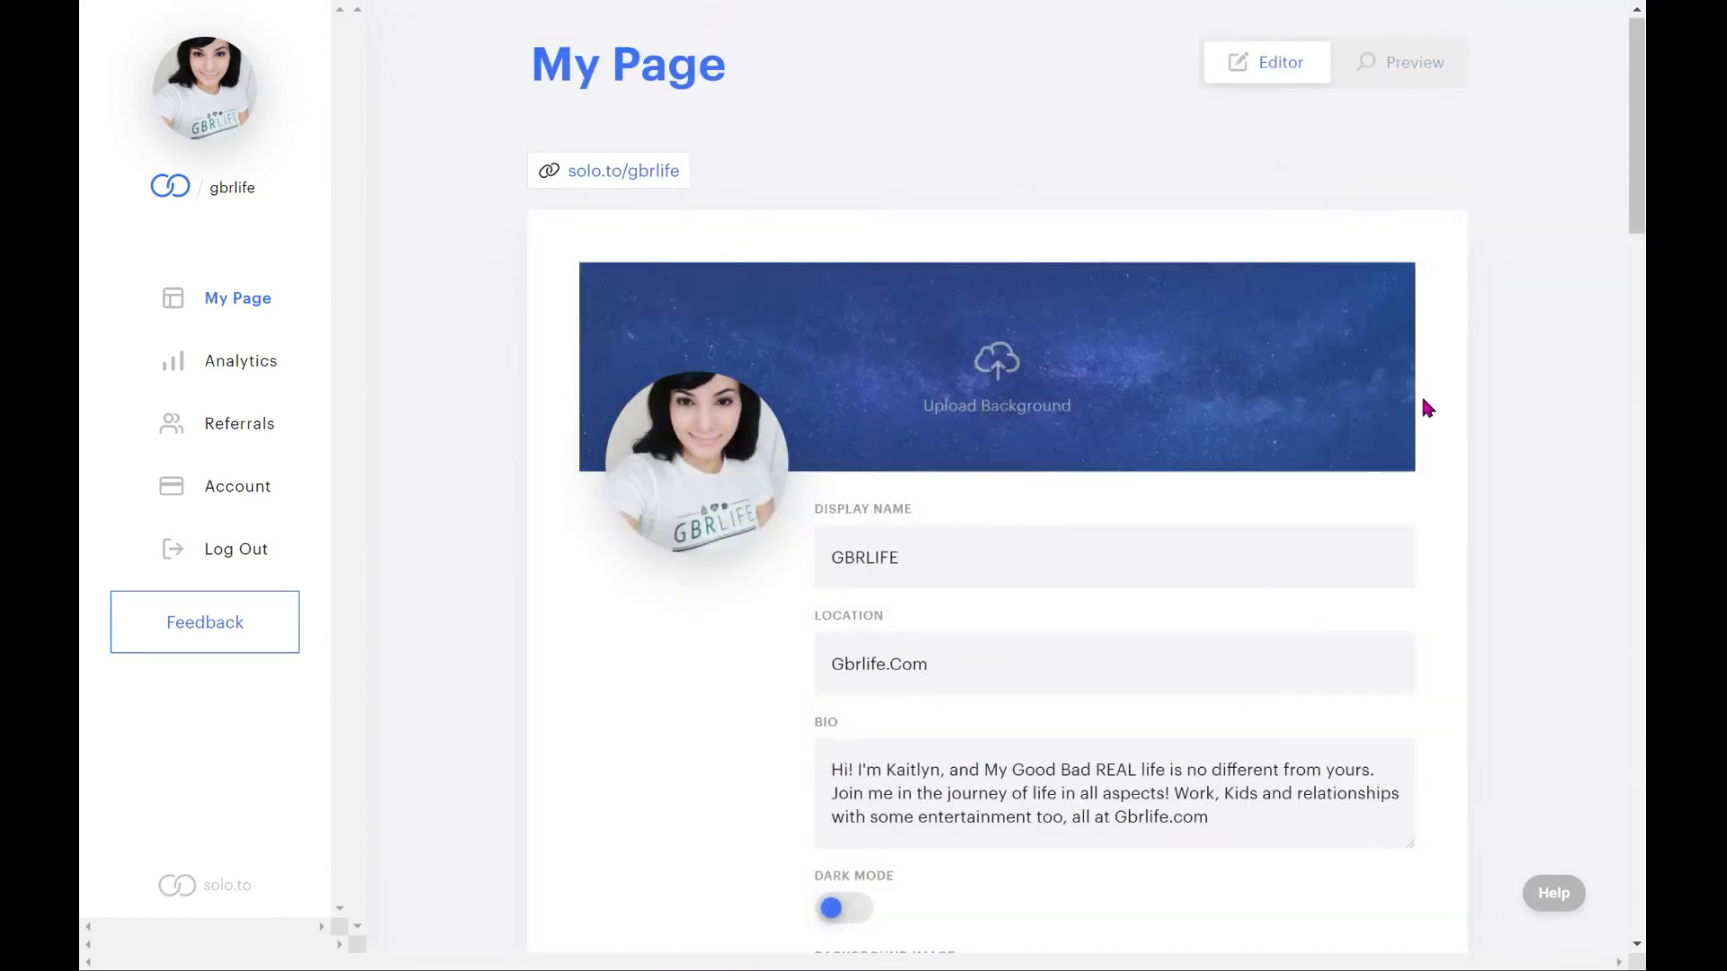
scroll(1430, 396, down, 5)
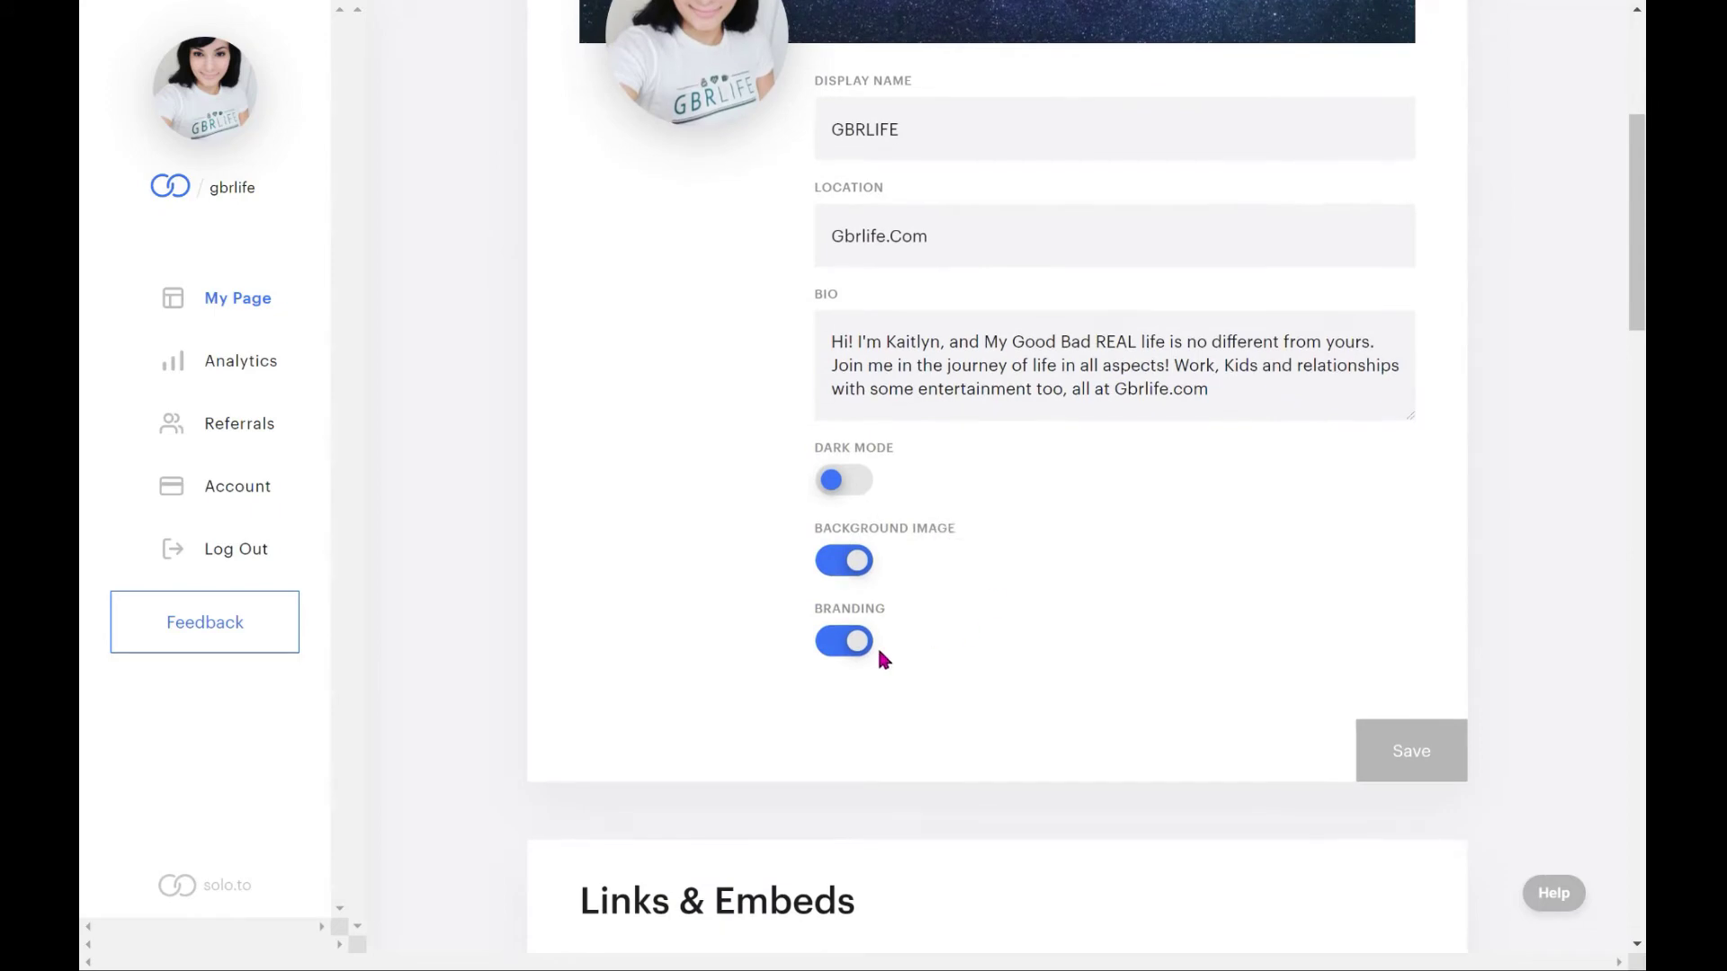
click(838, 654)
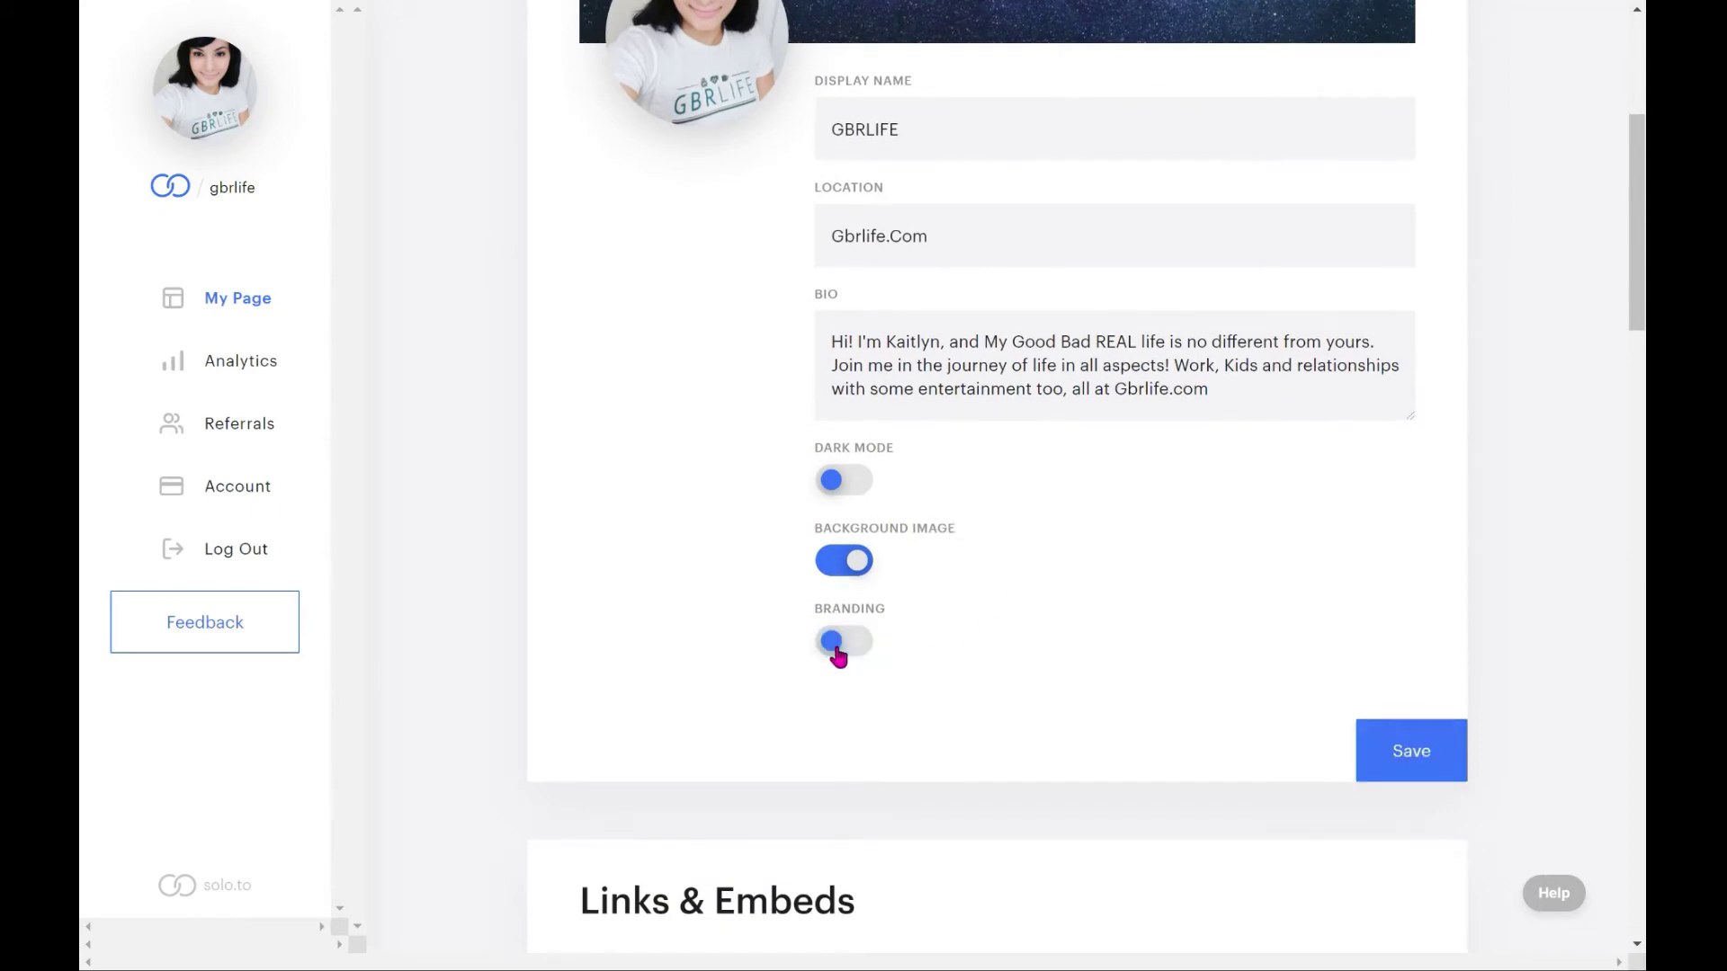
click(1415, 765)
- Preview the page with branding turned off, checking from the header down to the page footer
scroll(1485, 540, up, 5)
click(1421, 79)
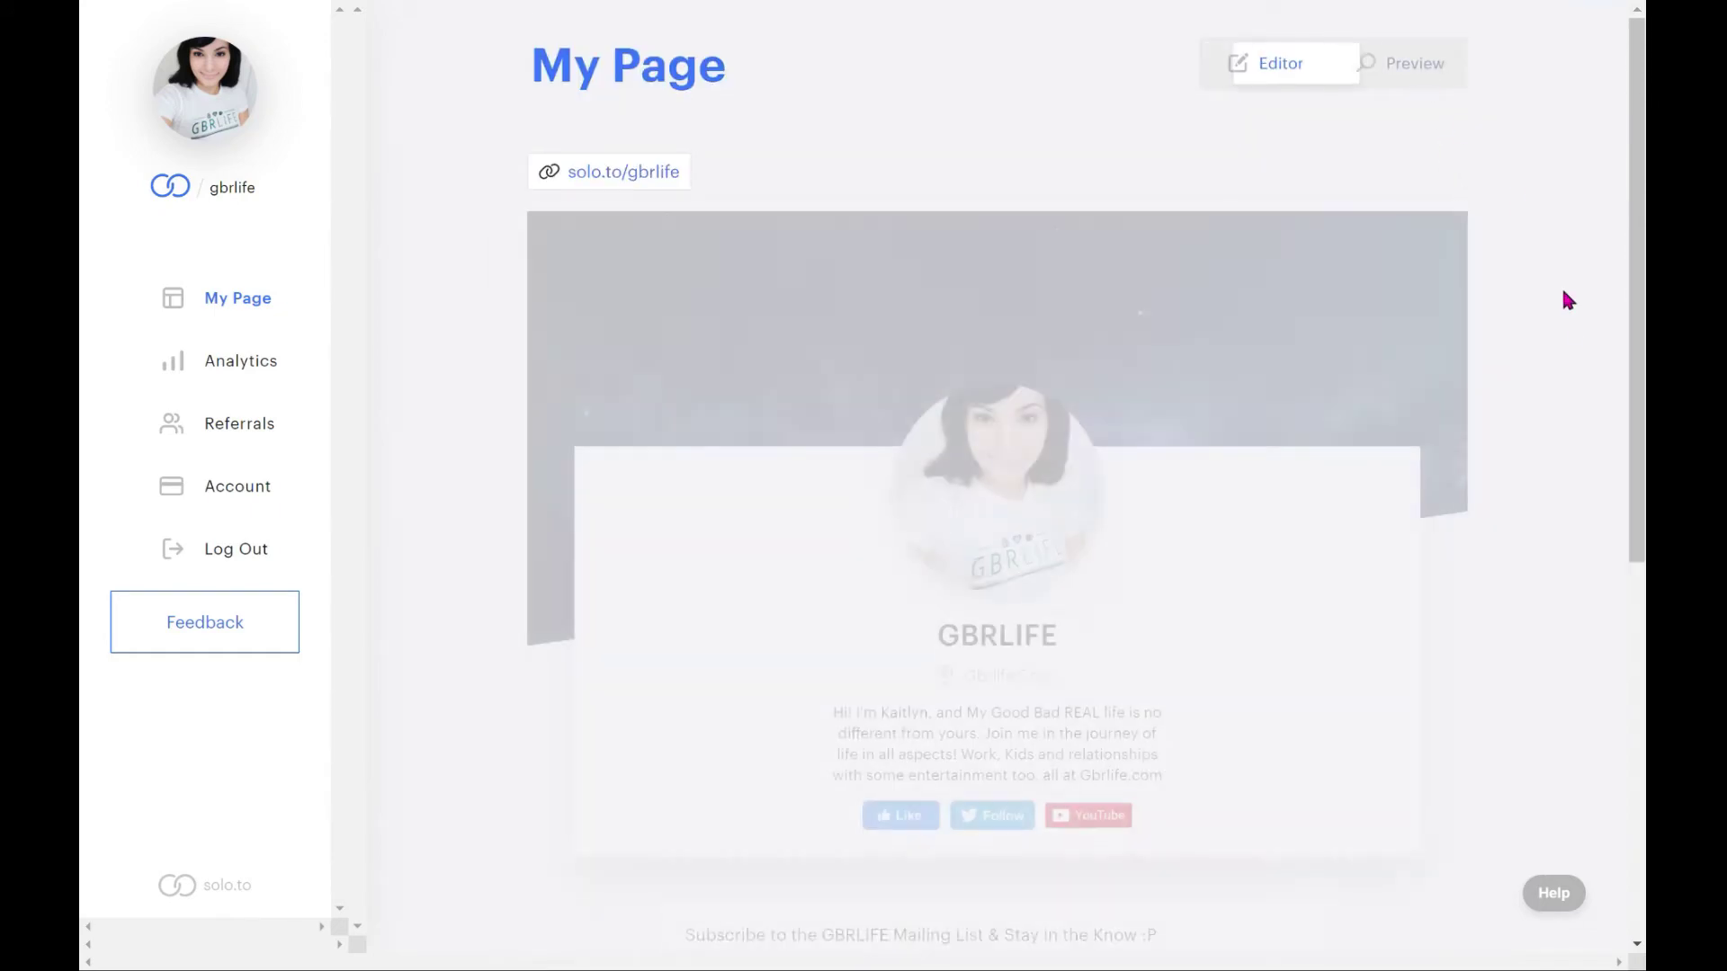
scroll(1573, 332, down, 7)
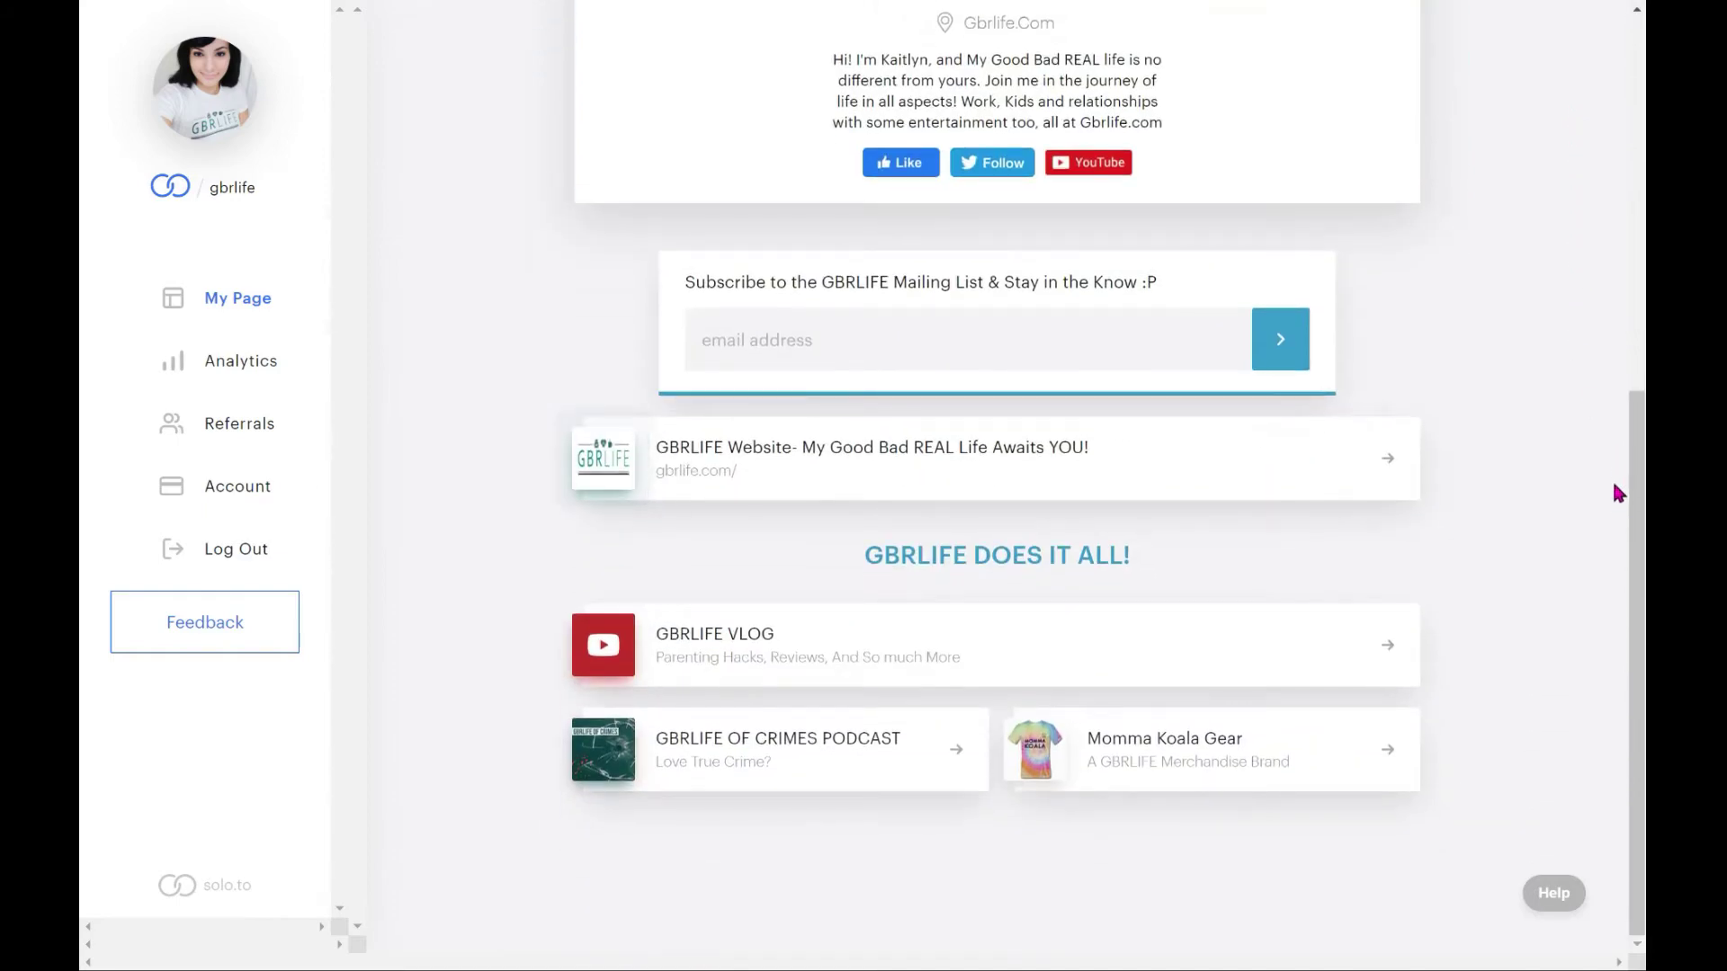
scroll(1612, 493, up, 1)
scroll(1618, 502, up, 6)
scroll(1616, 502, up, 1)
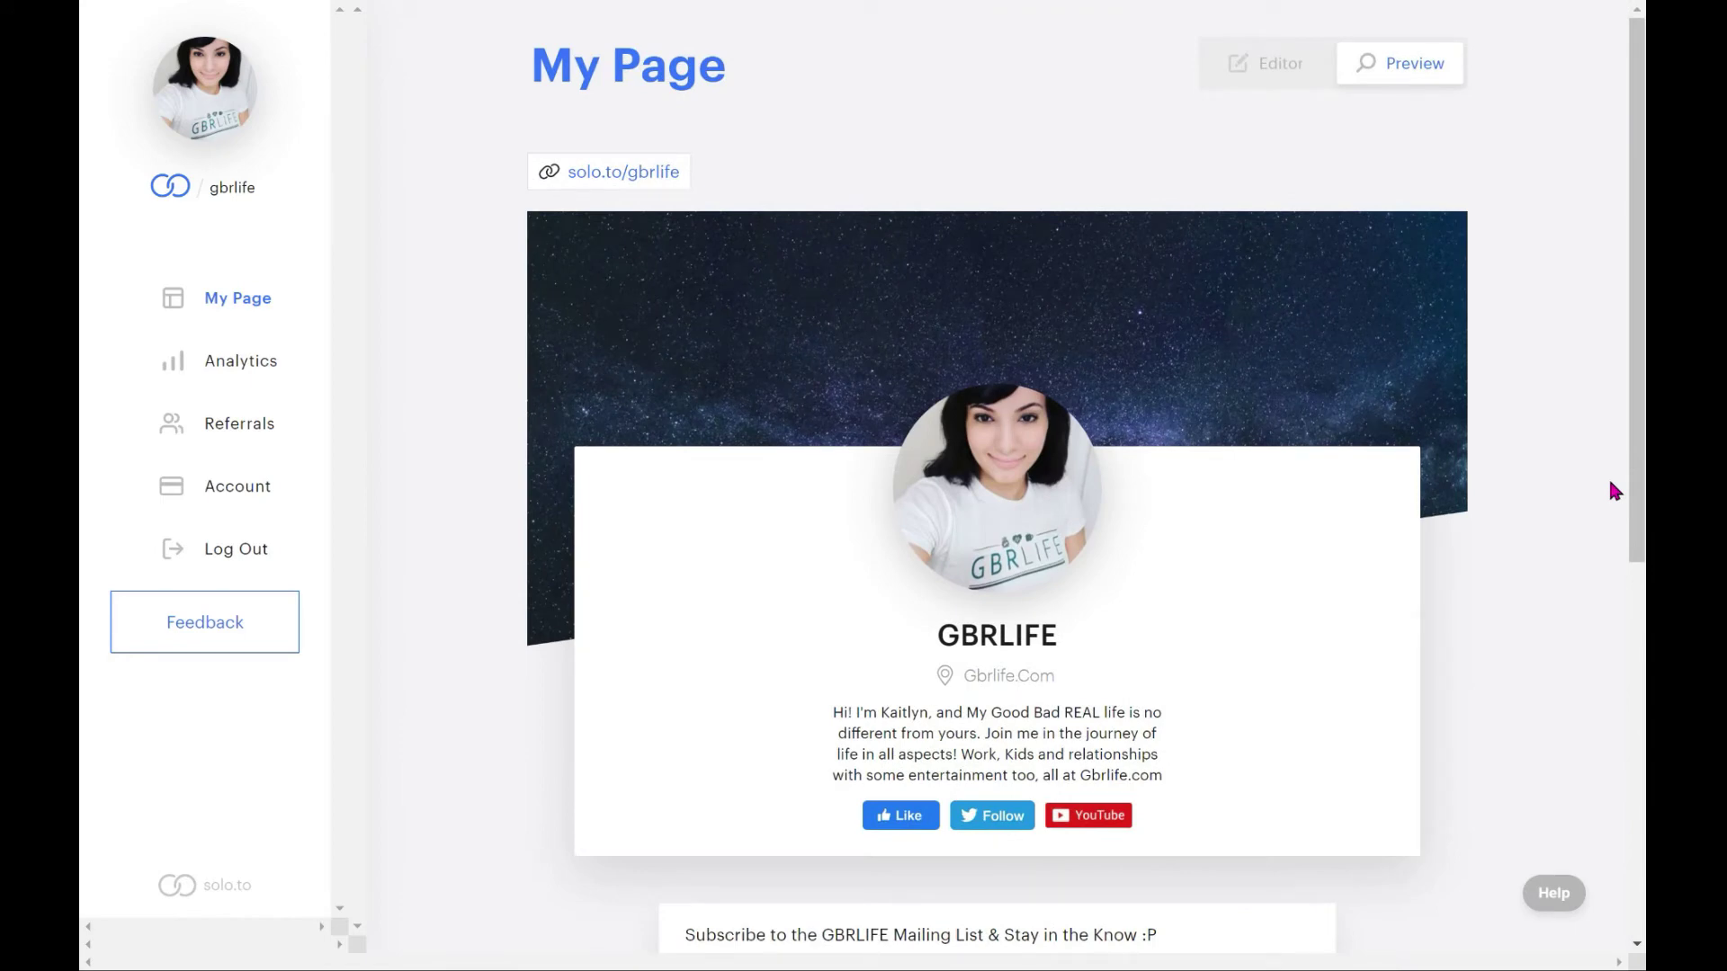
- Return to the editor and turn the Branding option back on
click(1272, 78)
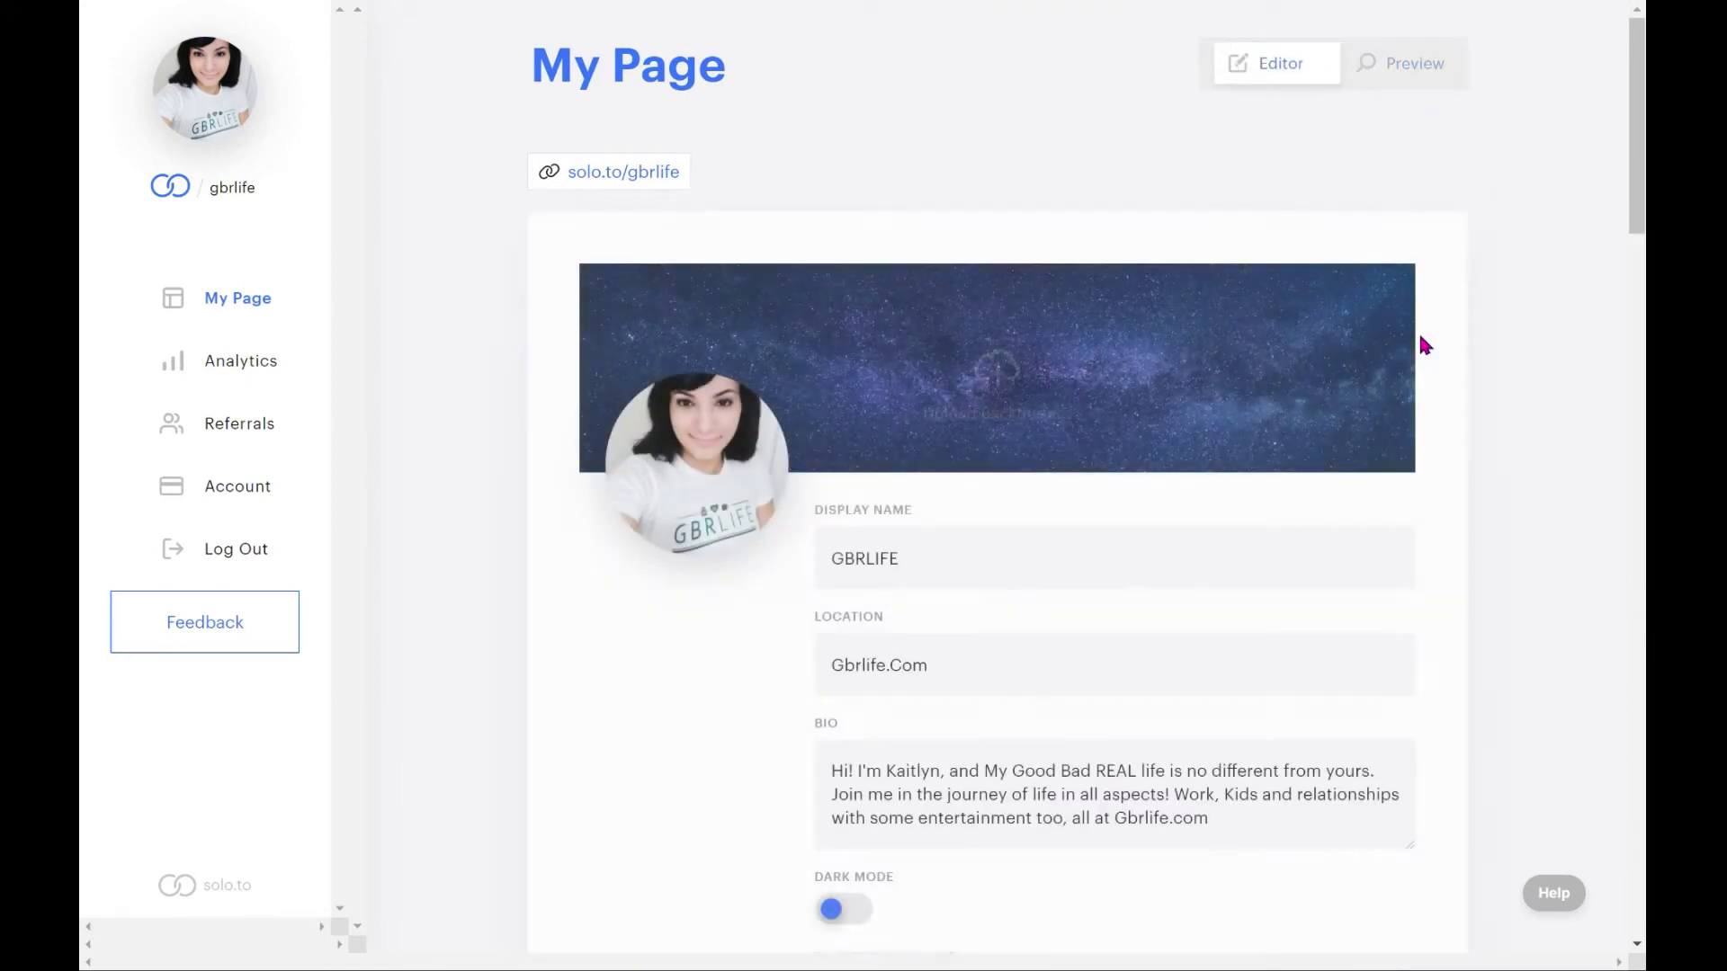
scroll(1021, 691, down, 5)
scroll(1021, 691, down, 2)
click(843, 503)
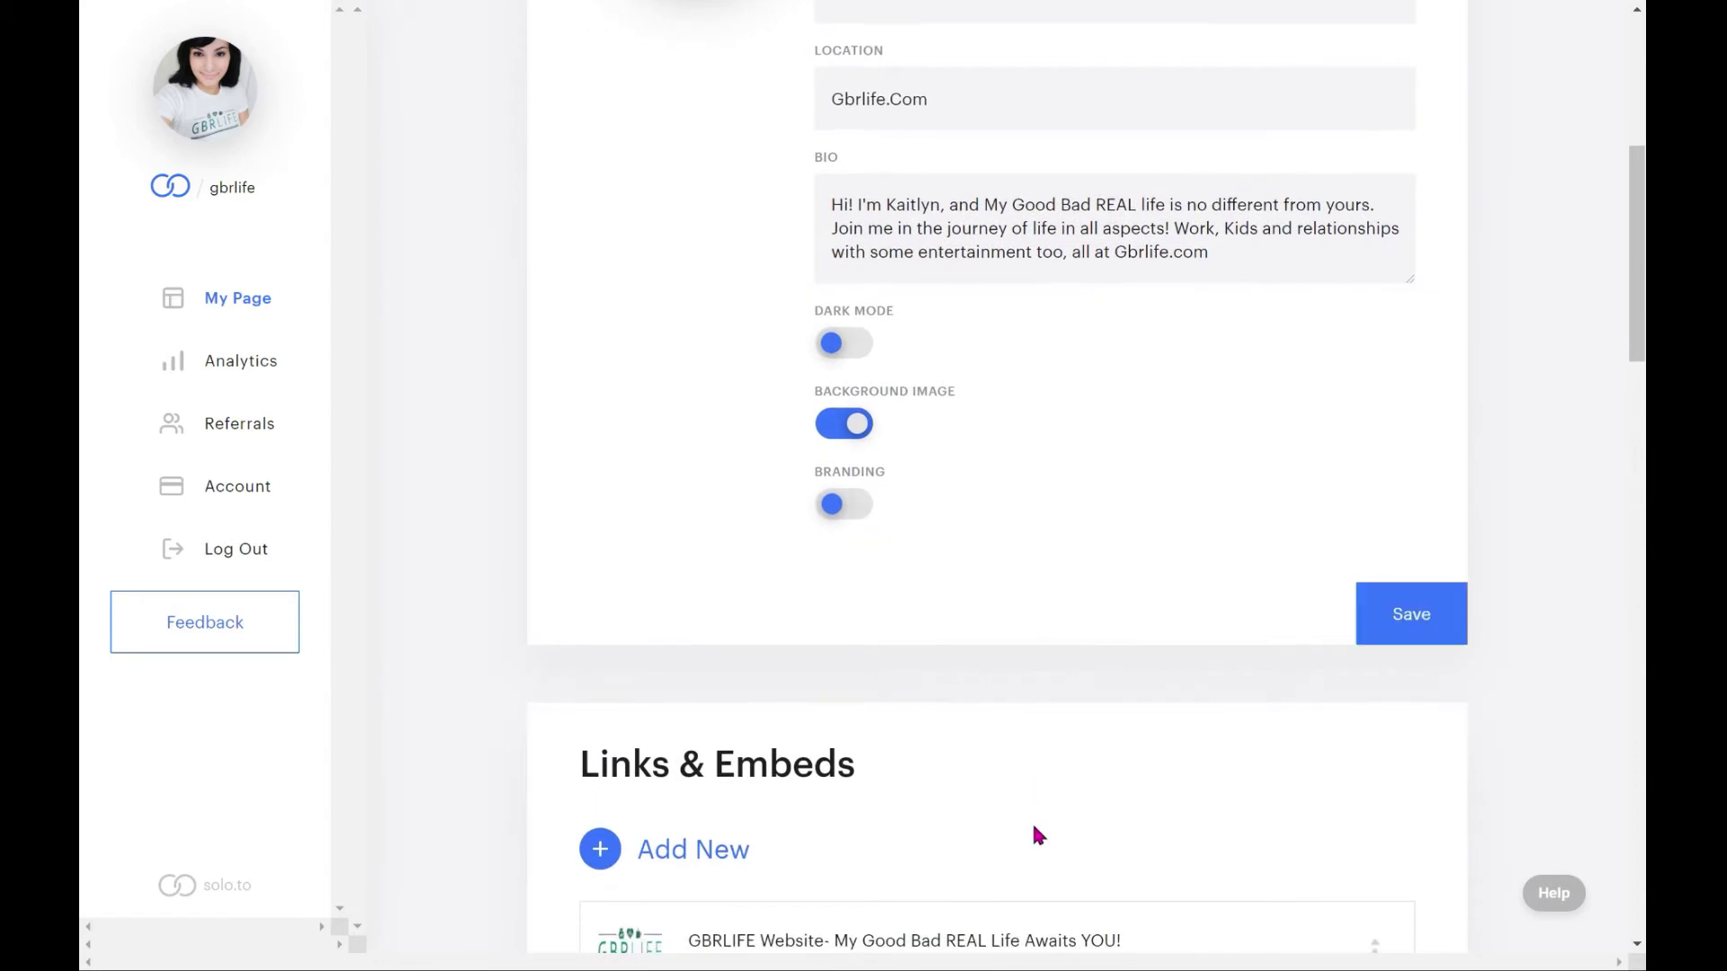
- Add a new link under Links & Embeds and turn on its Schedule option
scroll(1542, 705, down, 7)
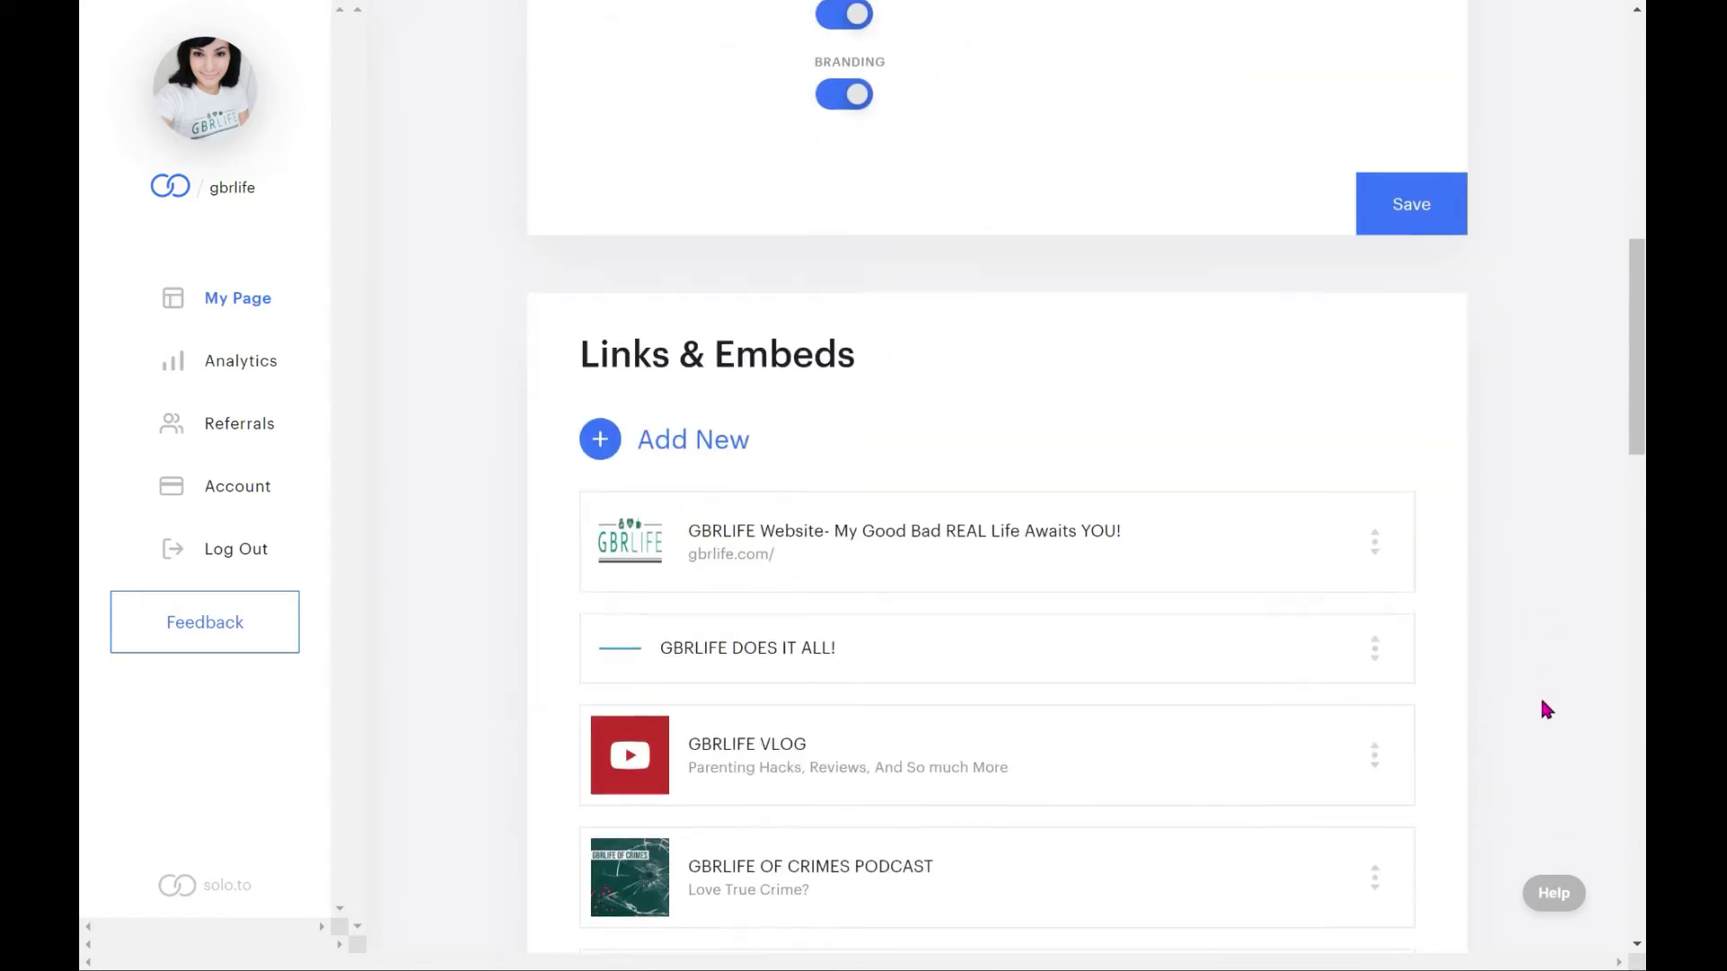
scroll(1544, 694, down, 1)
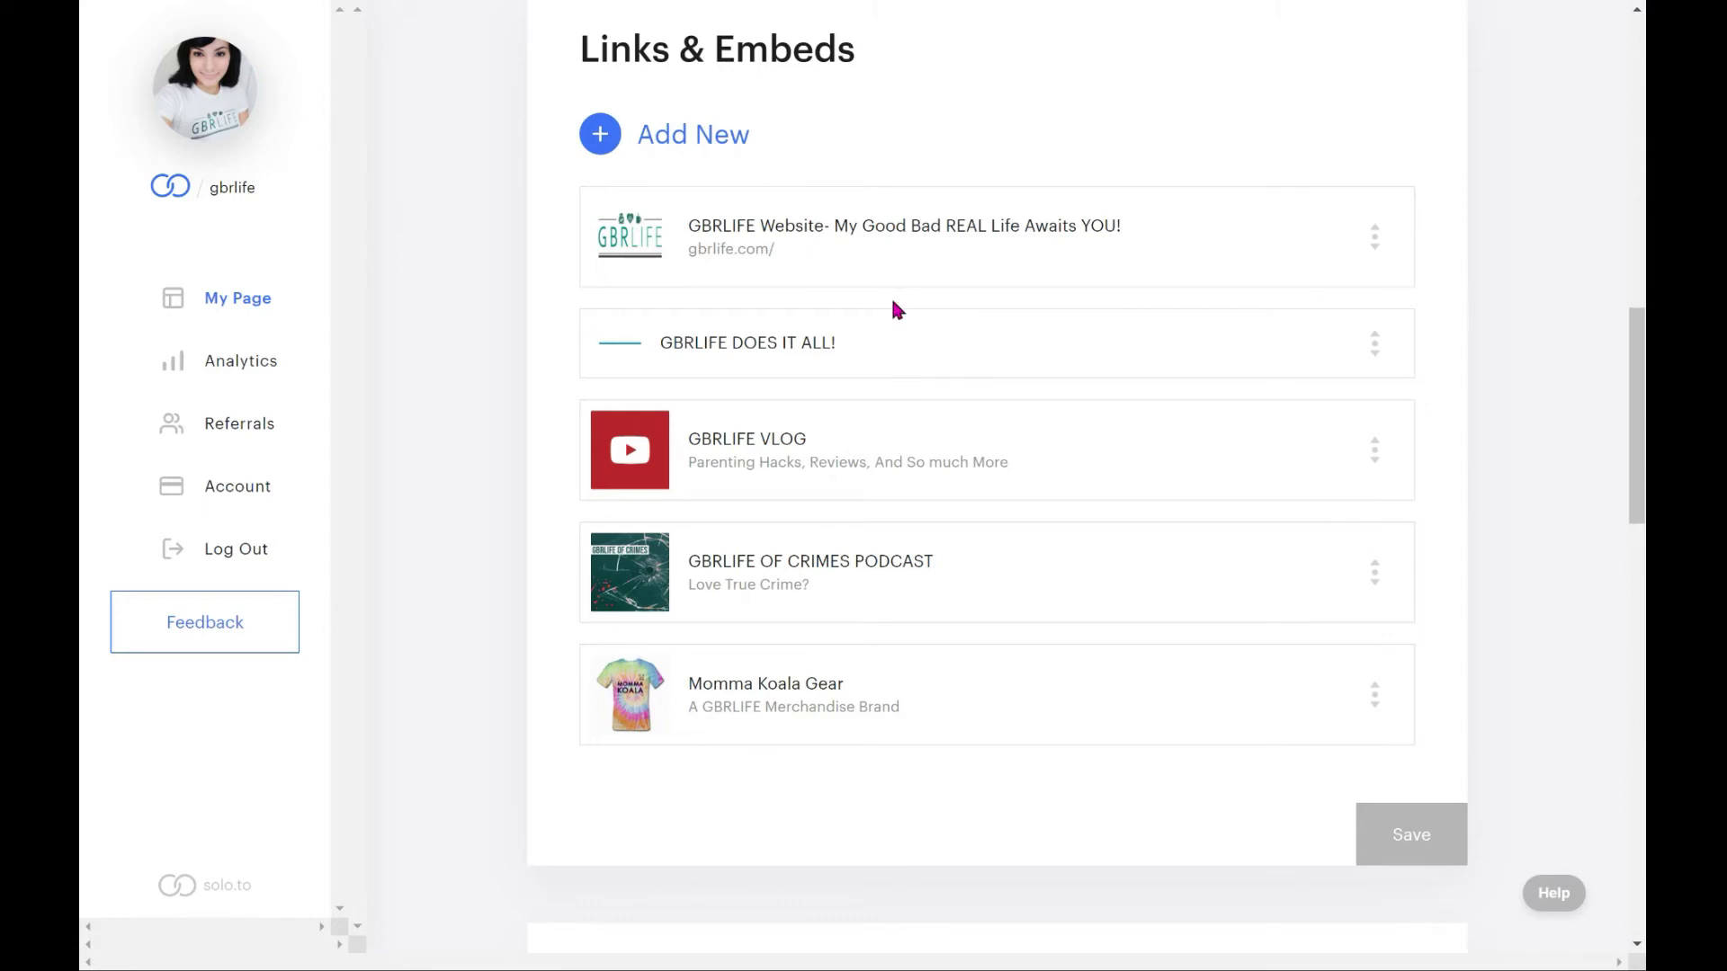
click(649, 137)
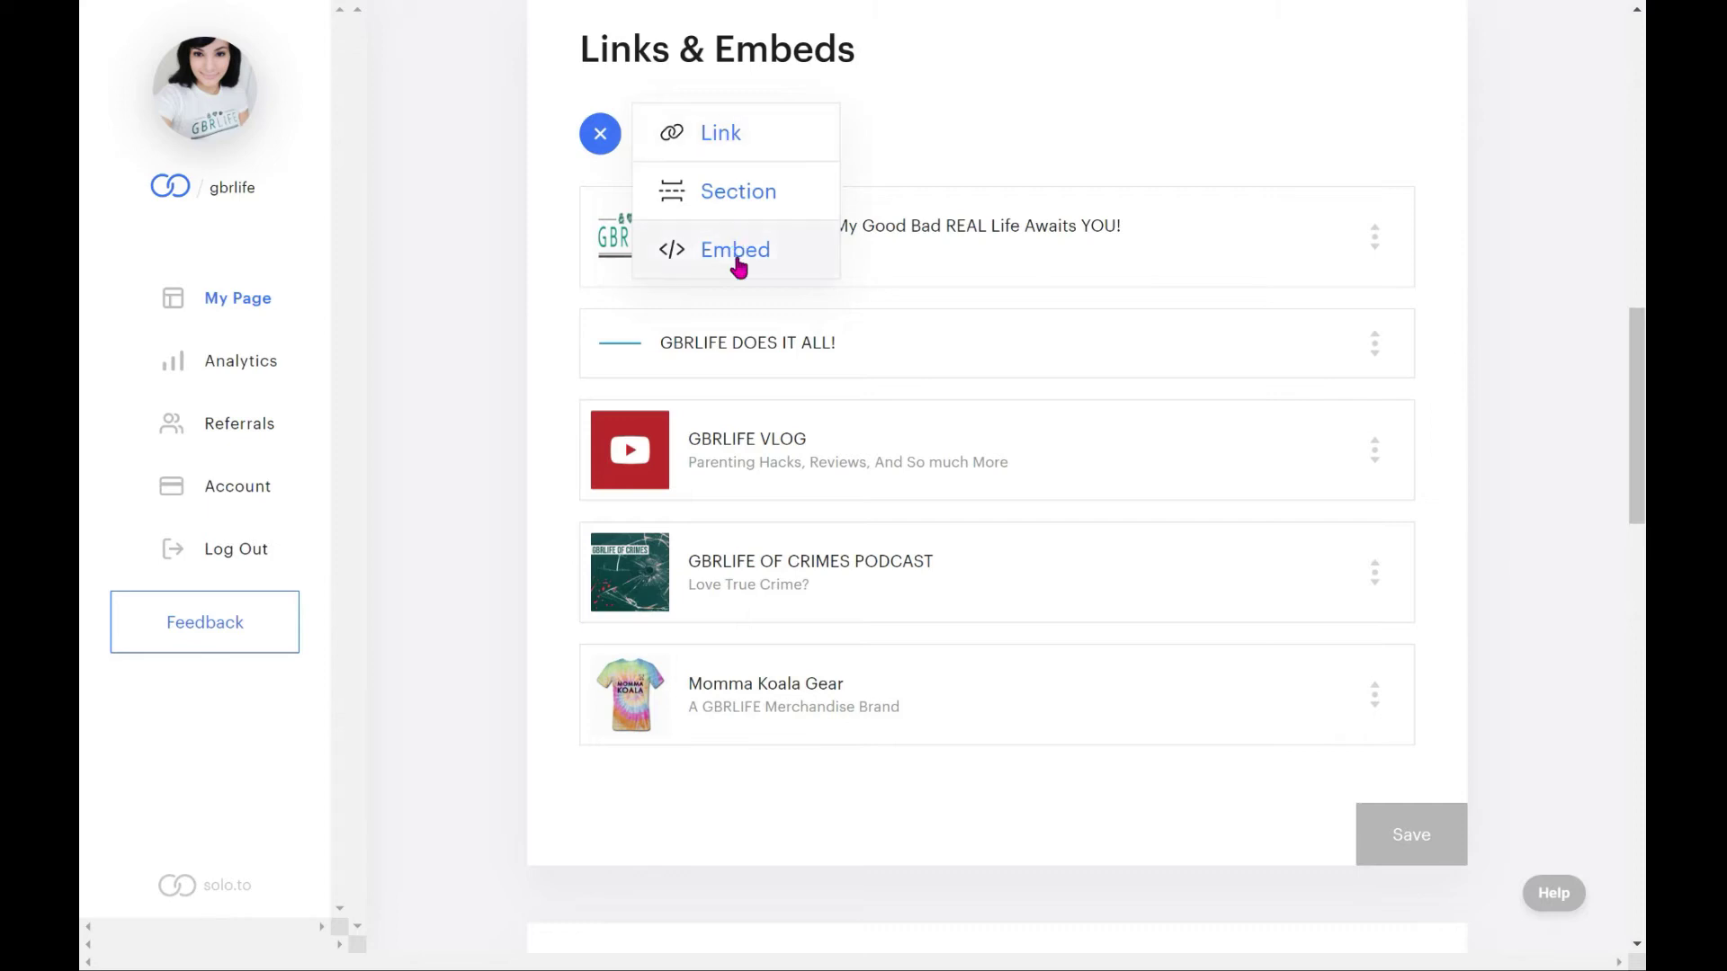
click(715, 135)
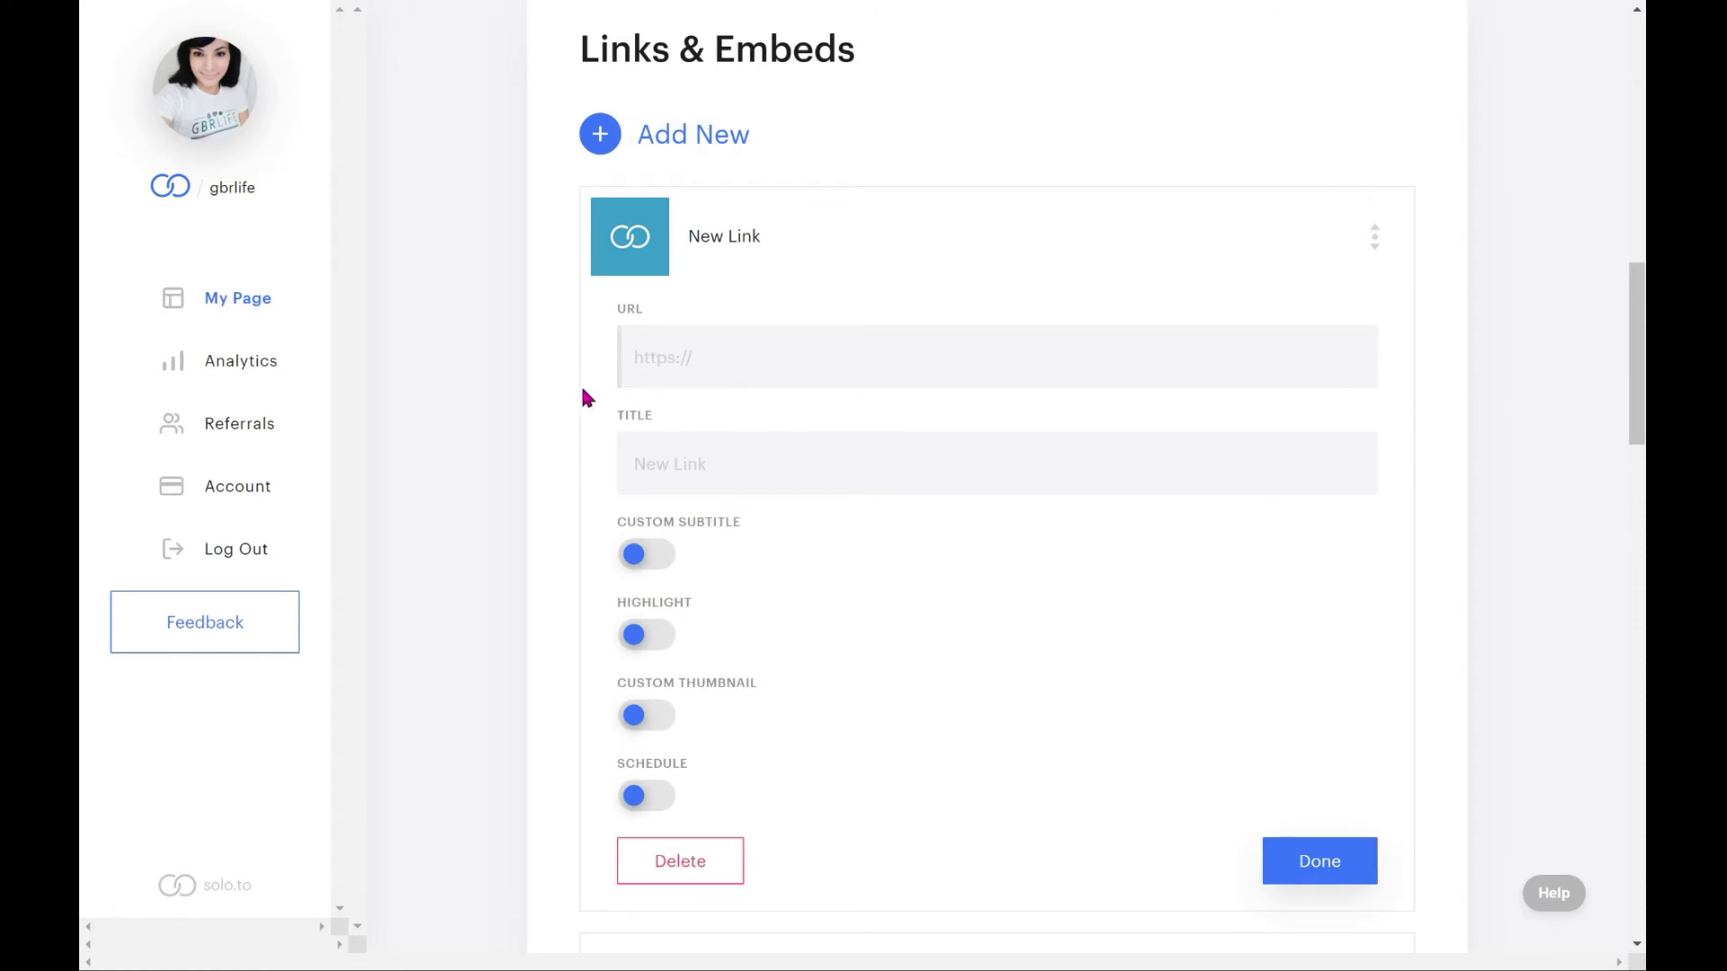
click(718, 473)
click(654, 572)
click(754, 804)
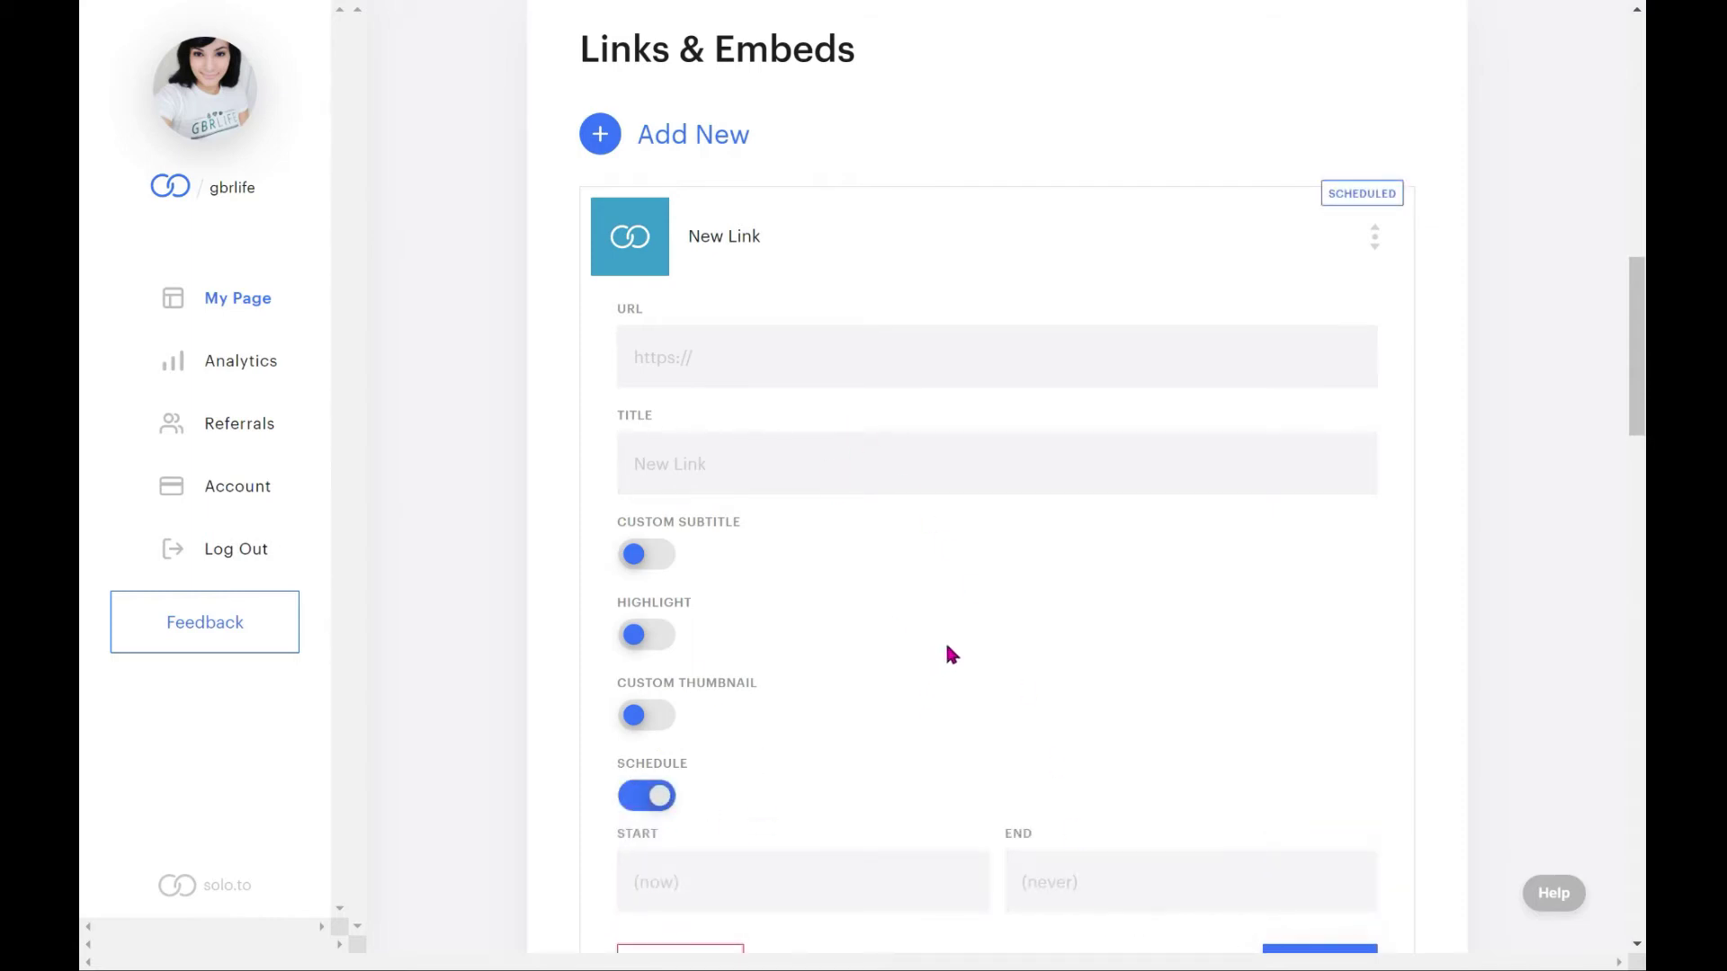
- Look over the new link's title, URL and scheduling fields, and discard the link
click(1129, 453)
click(793, 362)
scroll(911, 643, down, 1)
scroll(911, 643, down, 1)
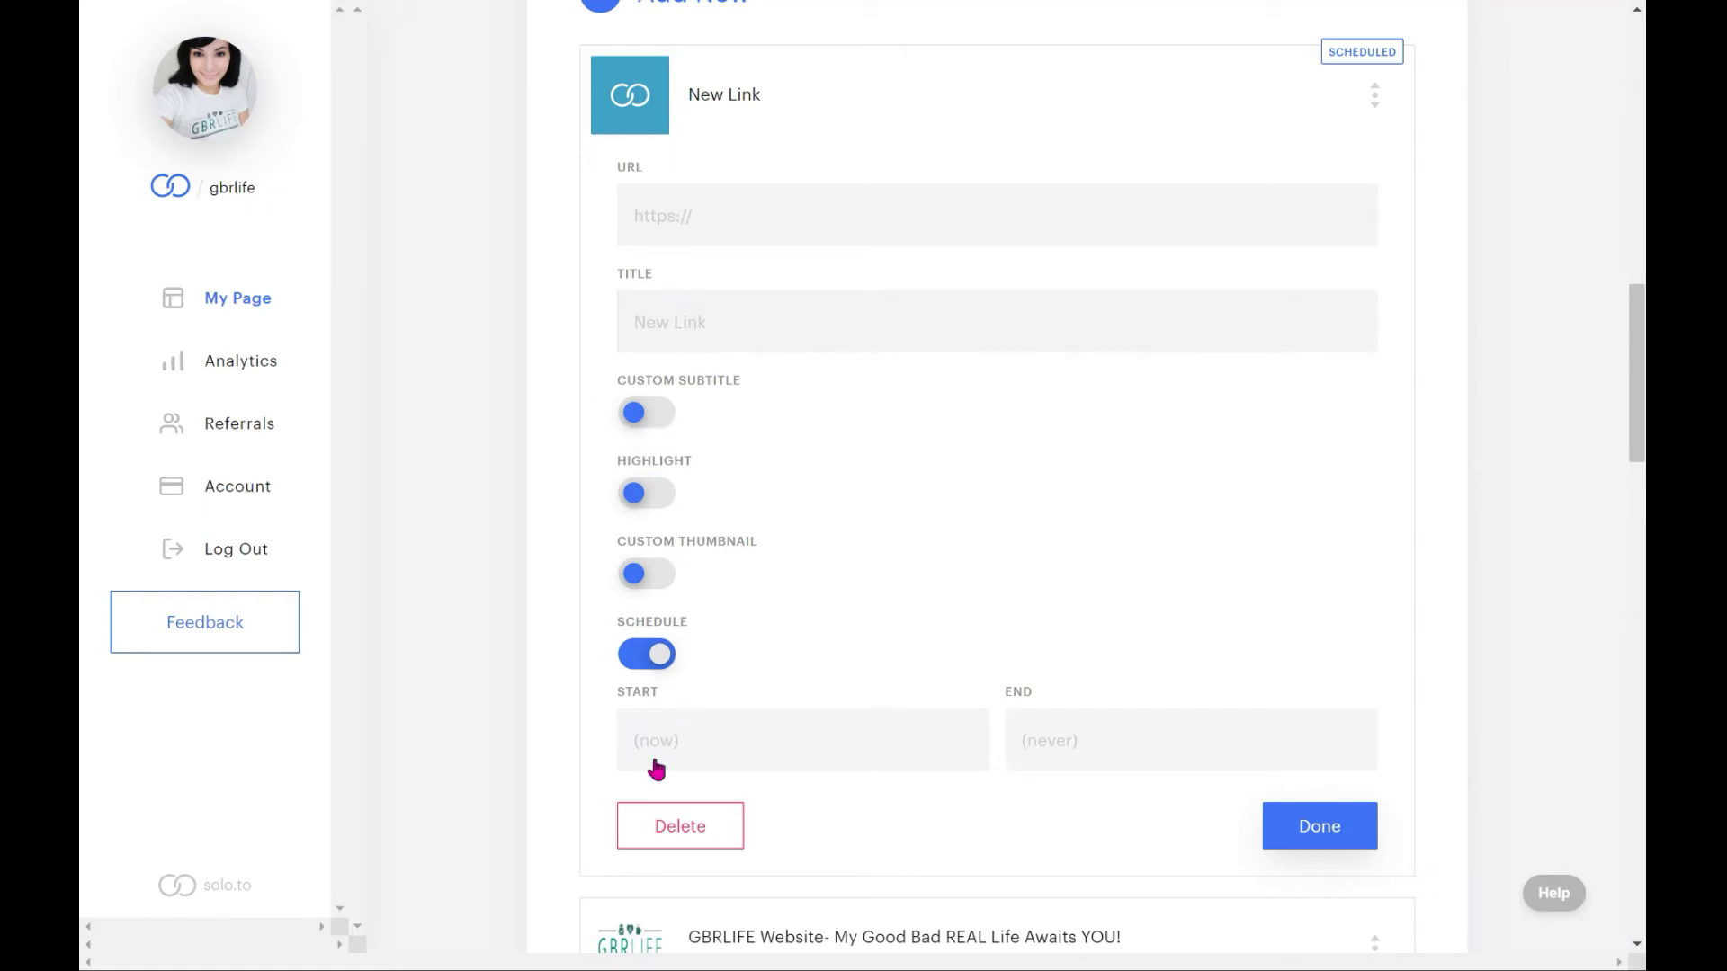
key(Escape)
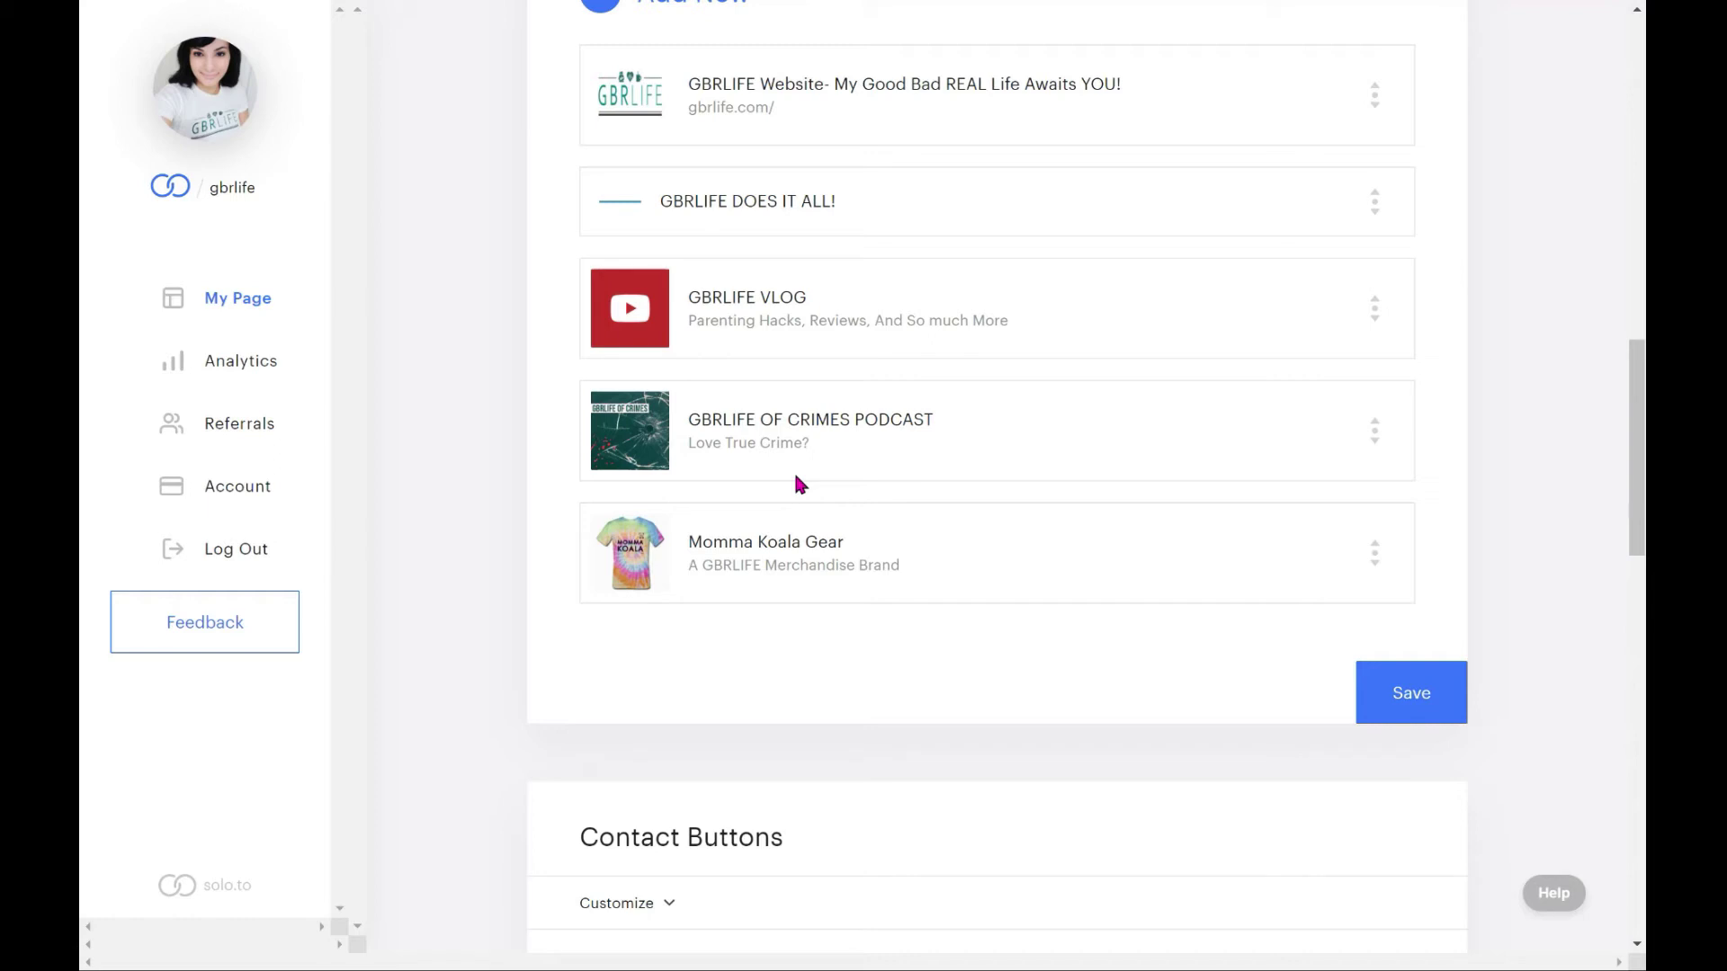
- Try a new embed under Links & Embeds, checking its URL field and Schedule option, and discard it
scroll(795, 483, up, 3)
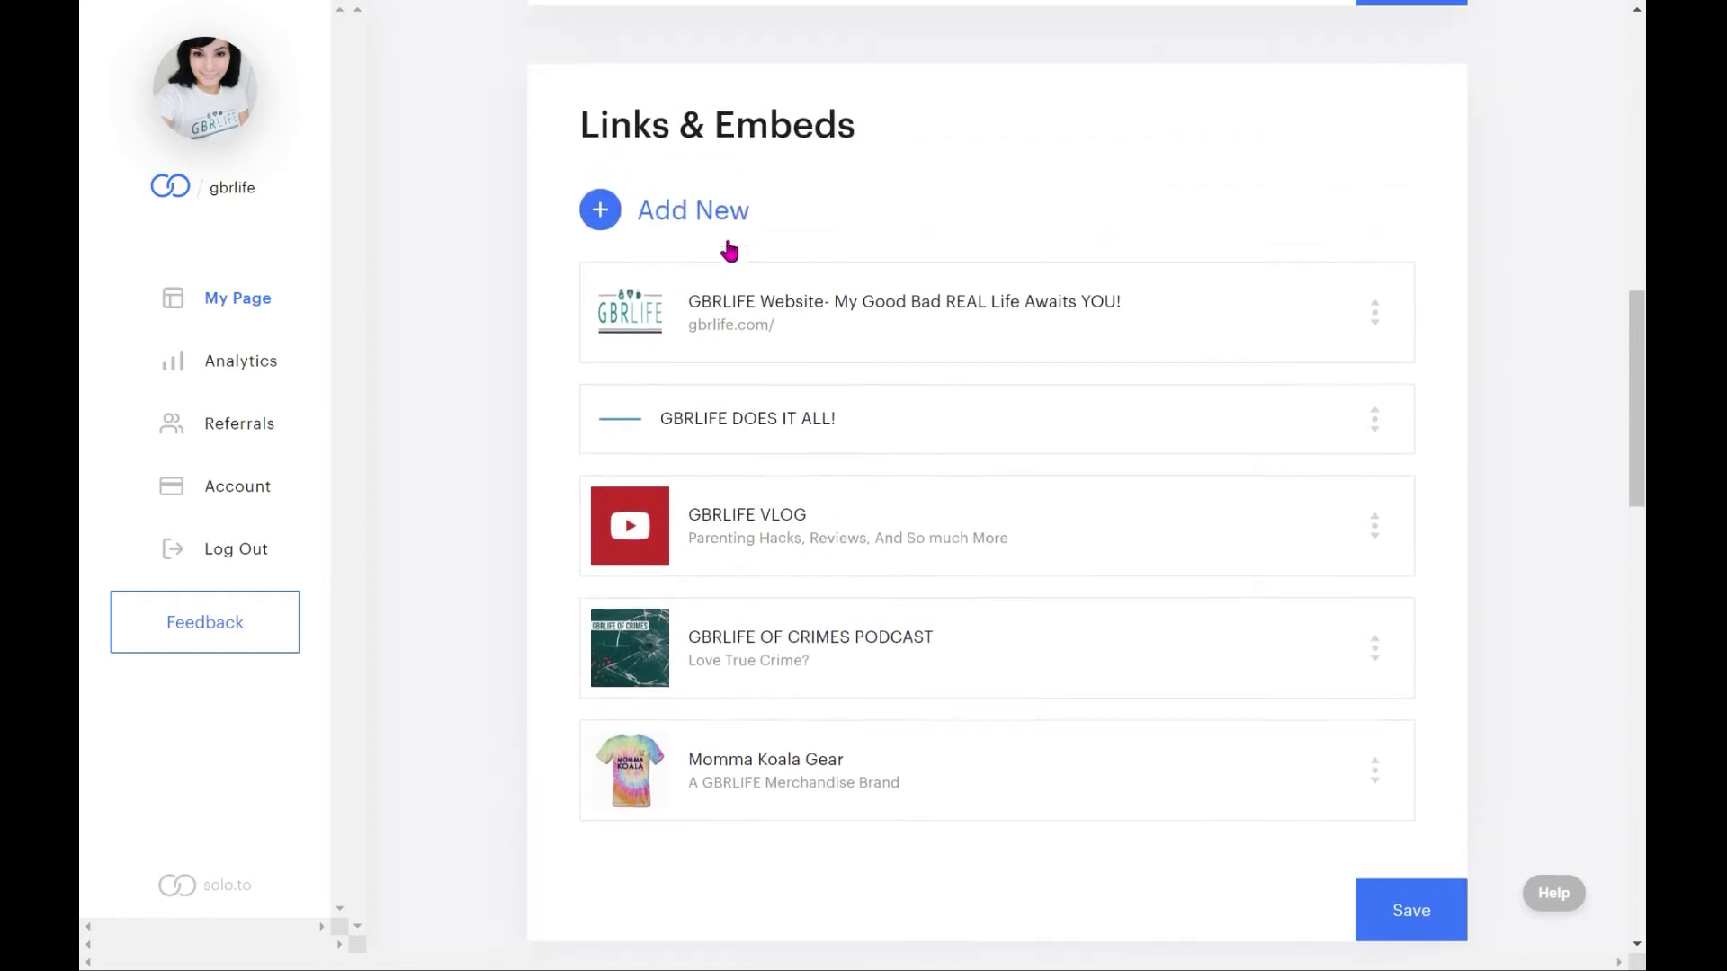
mouse_move(802, 325)
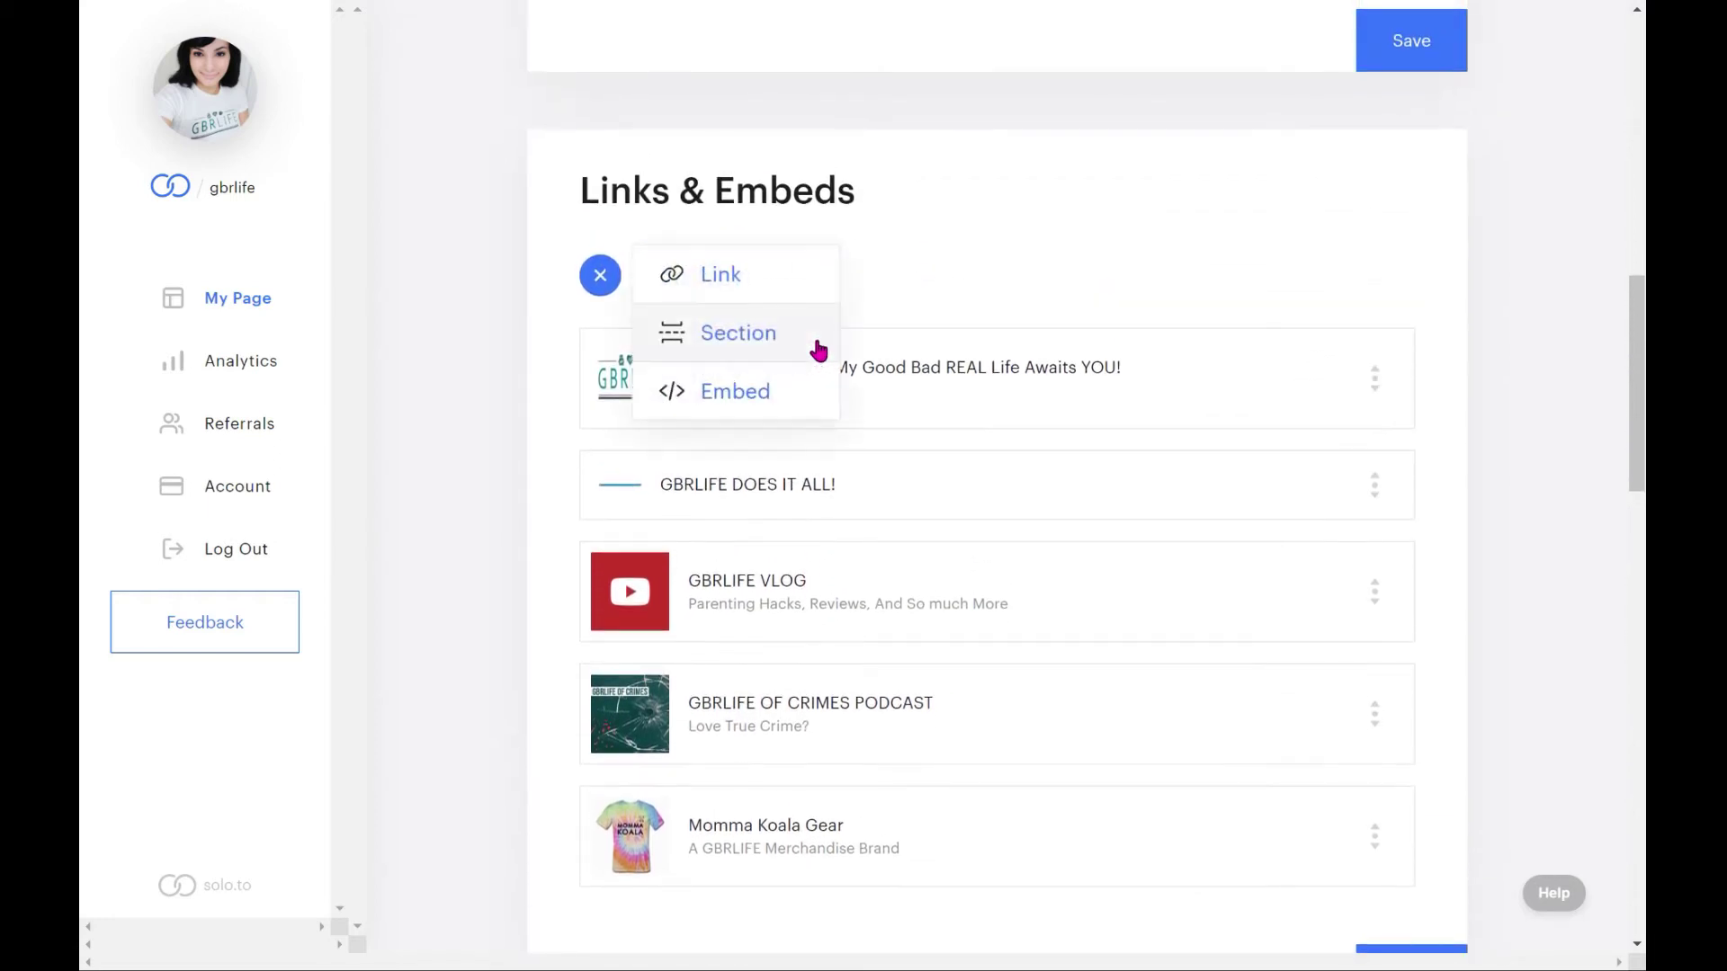
click(756, 397)
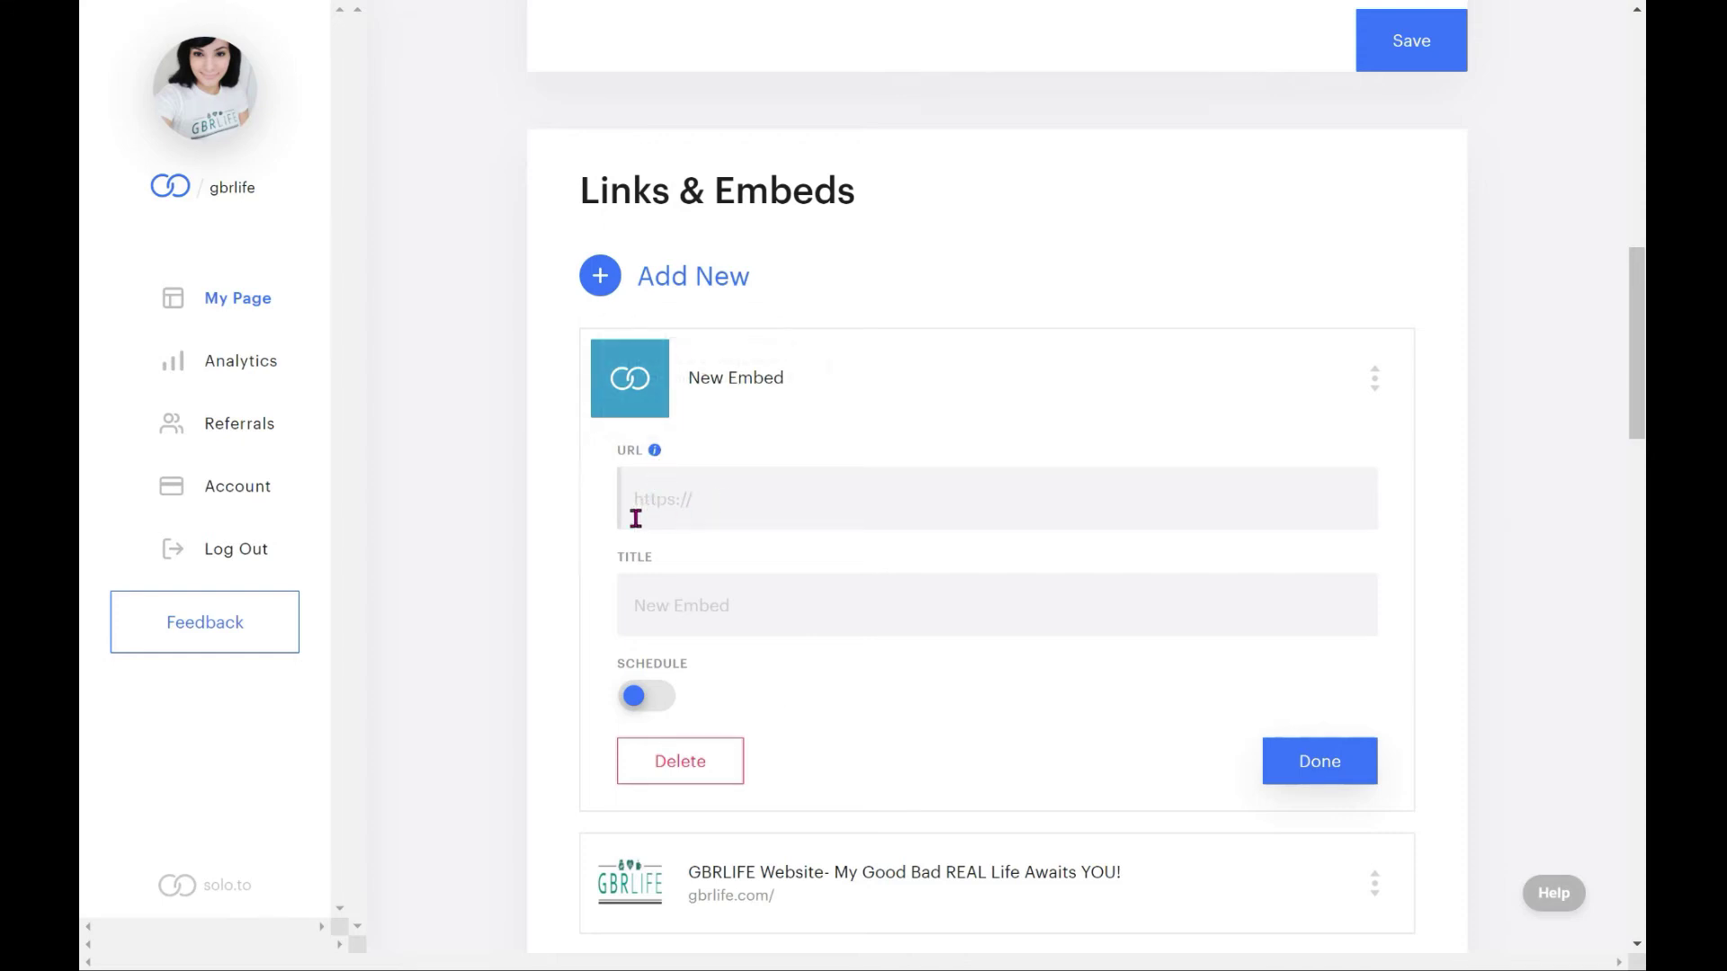
click(691, 510)
click(648, 700)
click(647, 697)
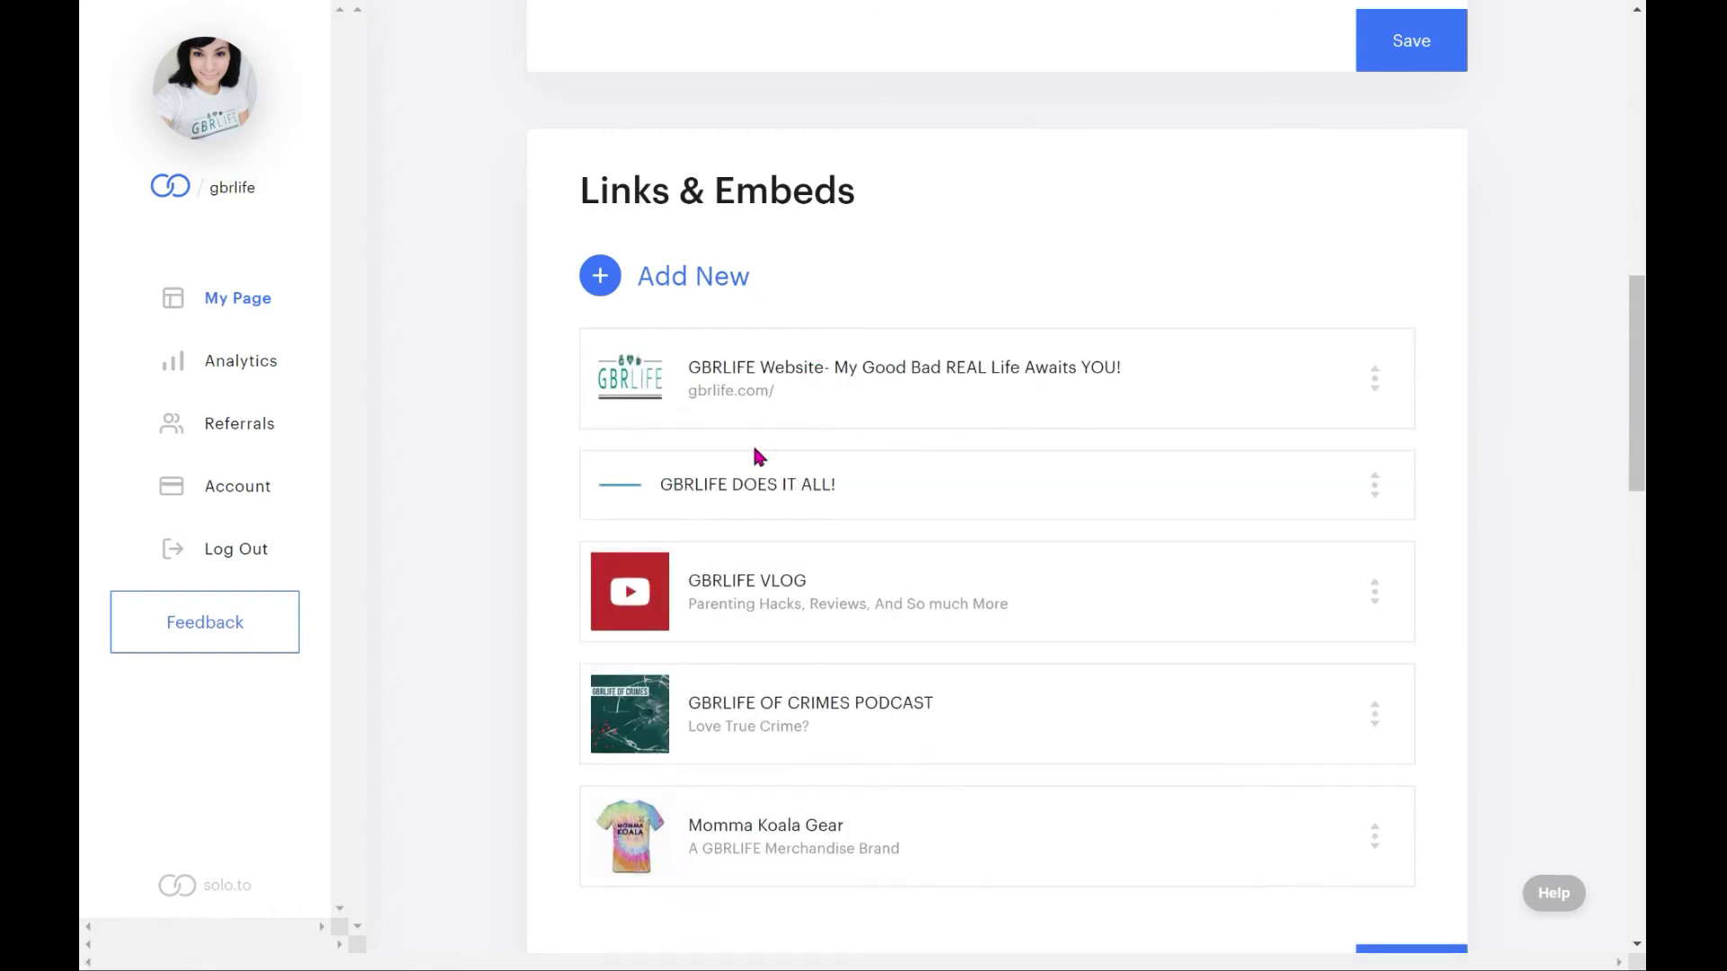
- Open the "GBRLIFE DOES IT ALL!" section, inspect its Theme Color and Title settings, and close it
click(707, 508)
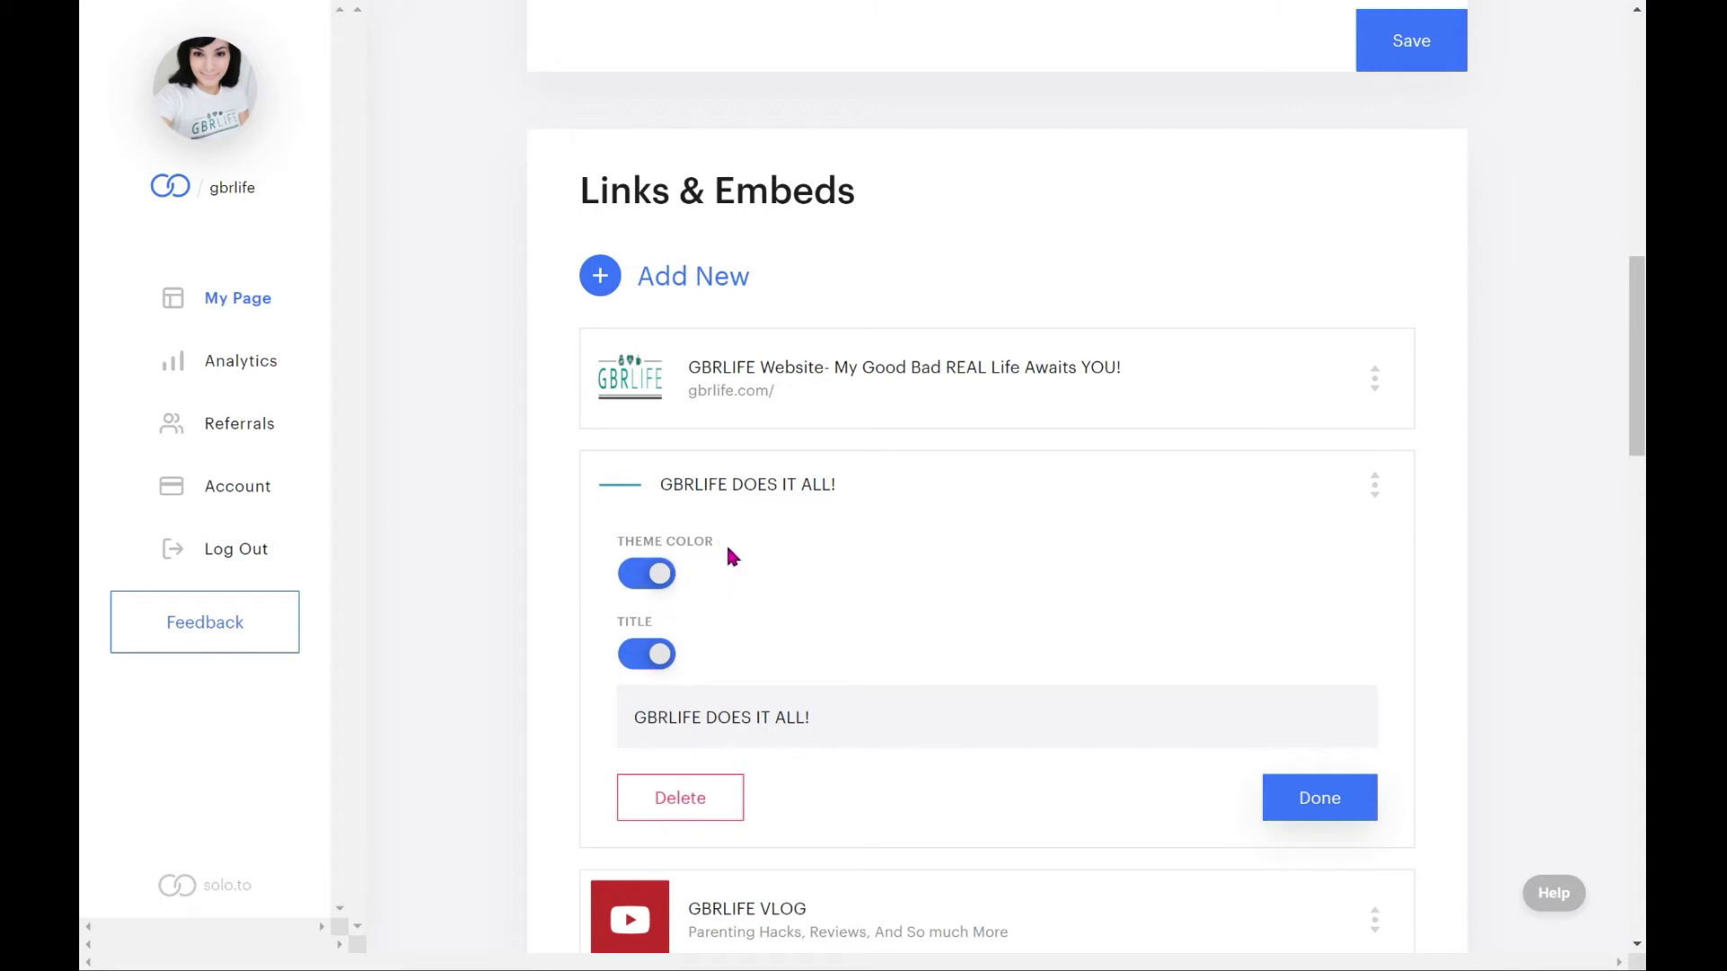
click(796, 734)
click(493, 760)
click(1319, 807)
- Preview the page, examining the section heading, the arrangement of the links and the branding footer
scroll(1436, 329, up, 1)
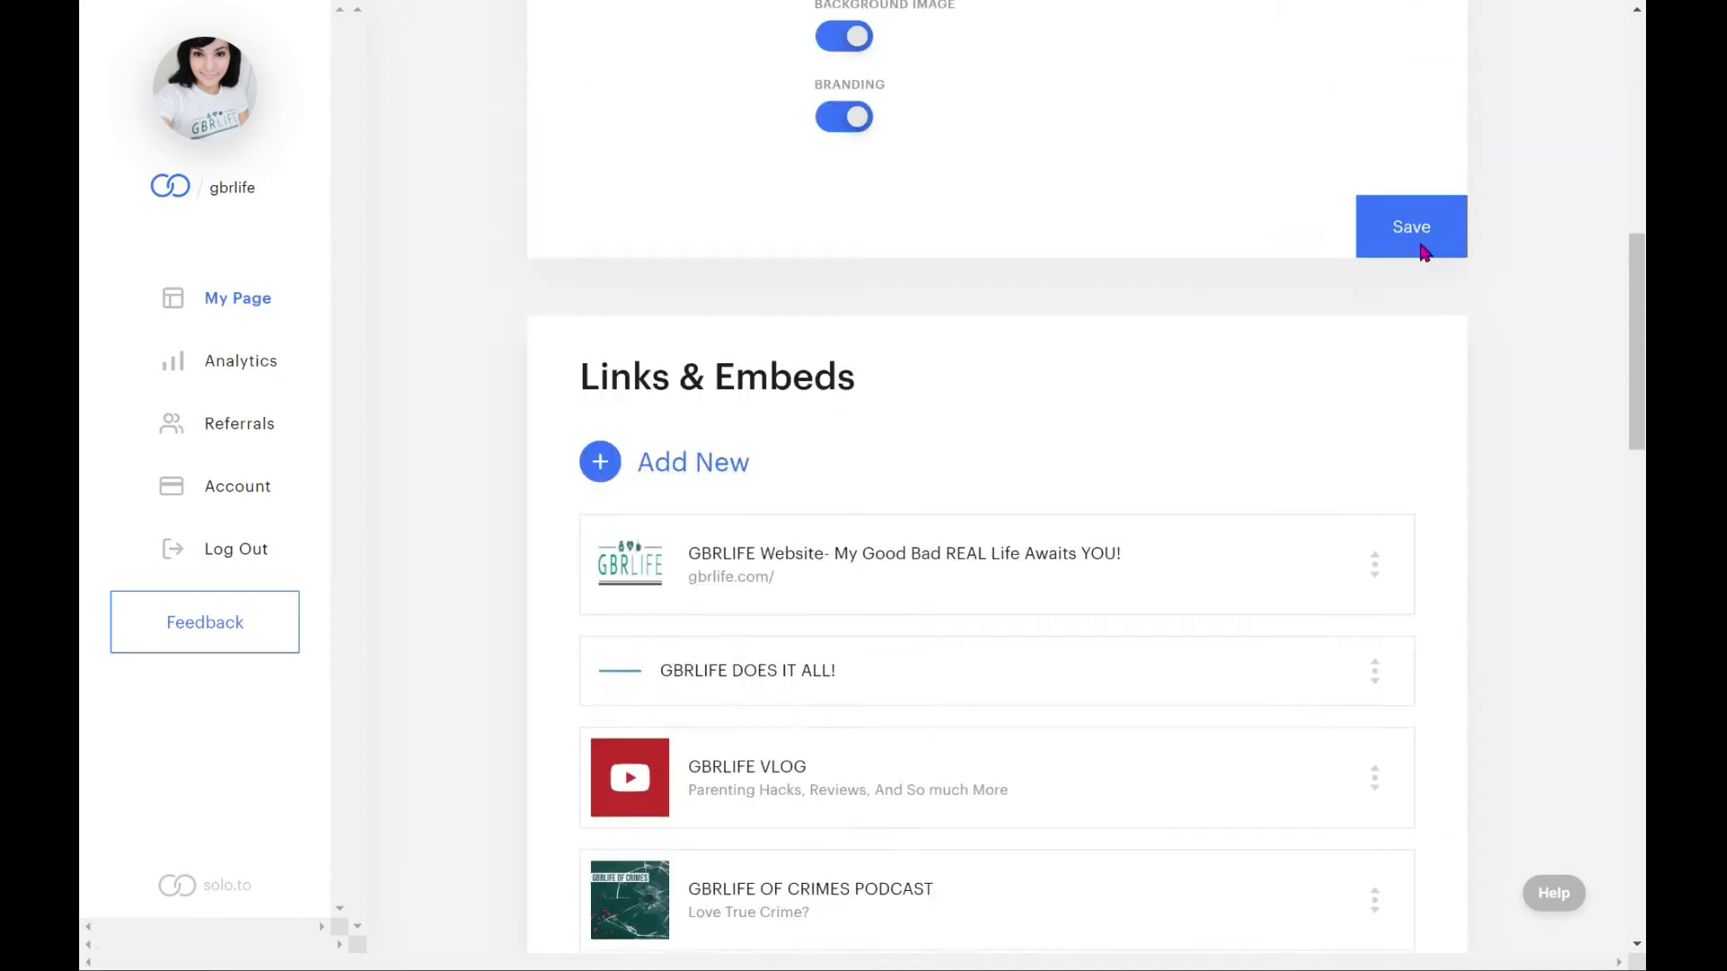
scroll(1439, 324, up, 10)
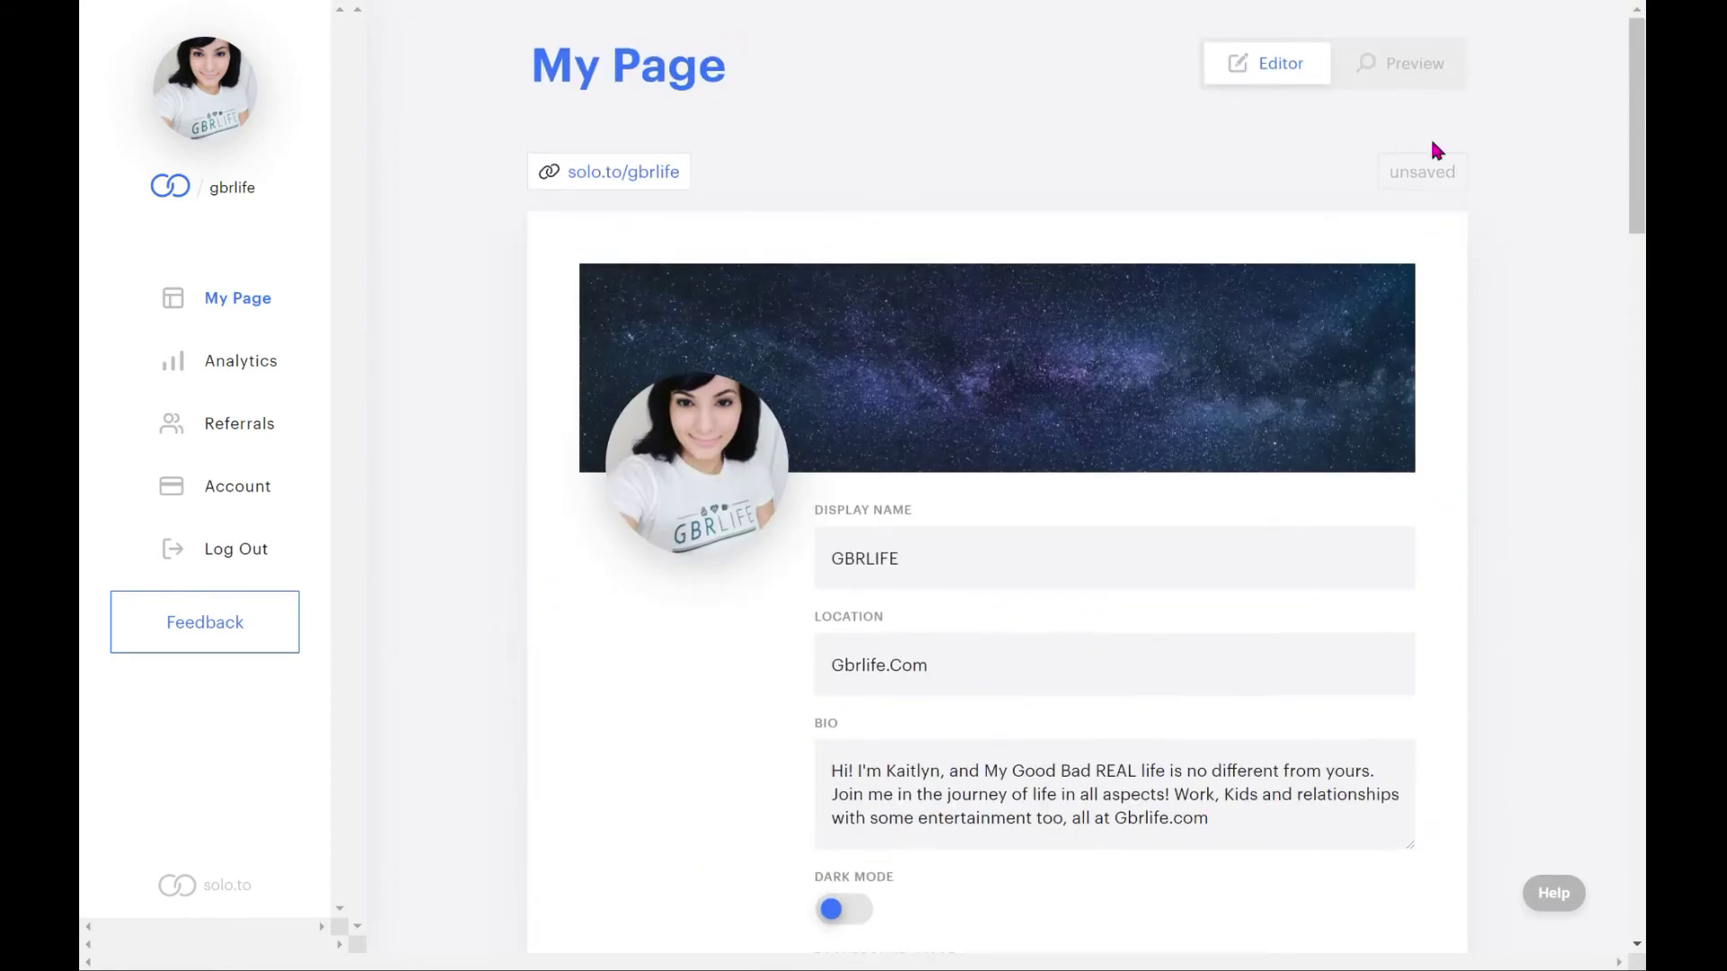
click(1401, 72)
scroll(1486, 296, down, 8)
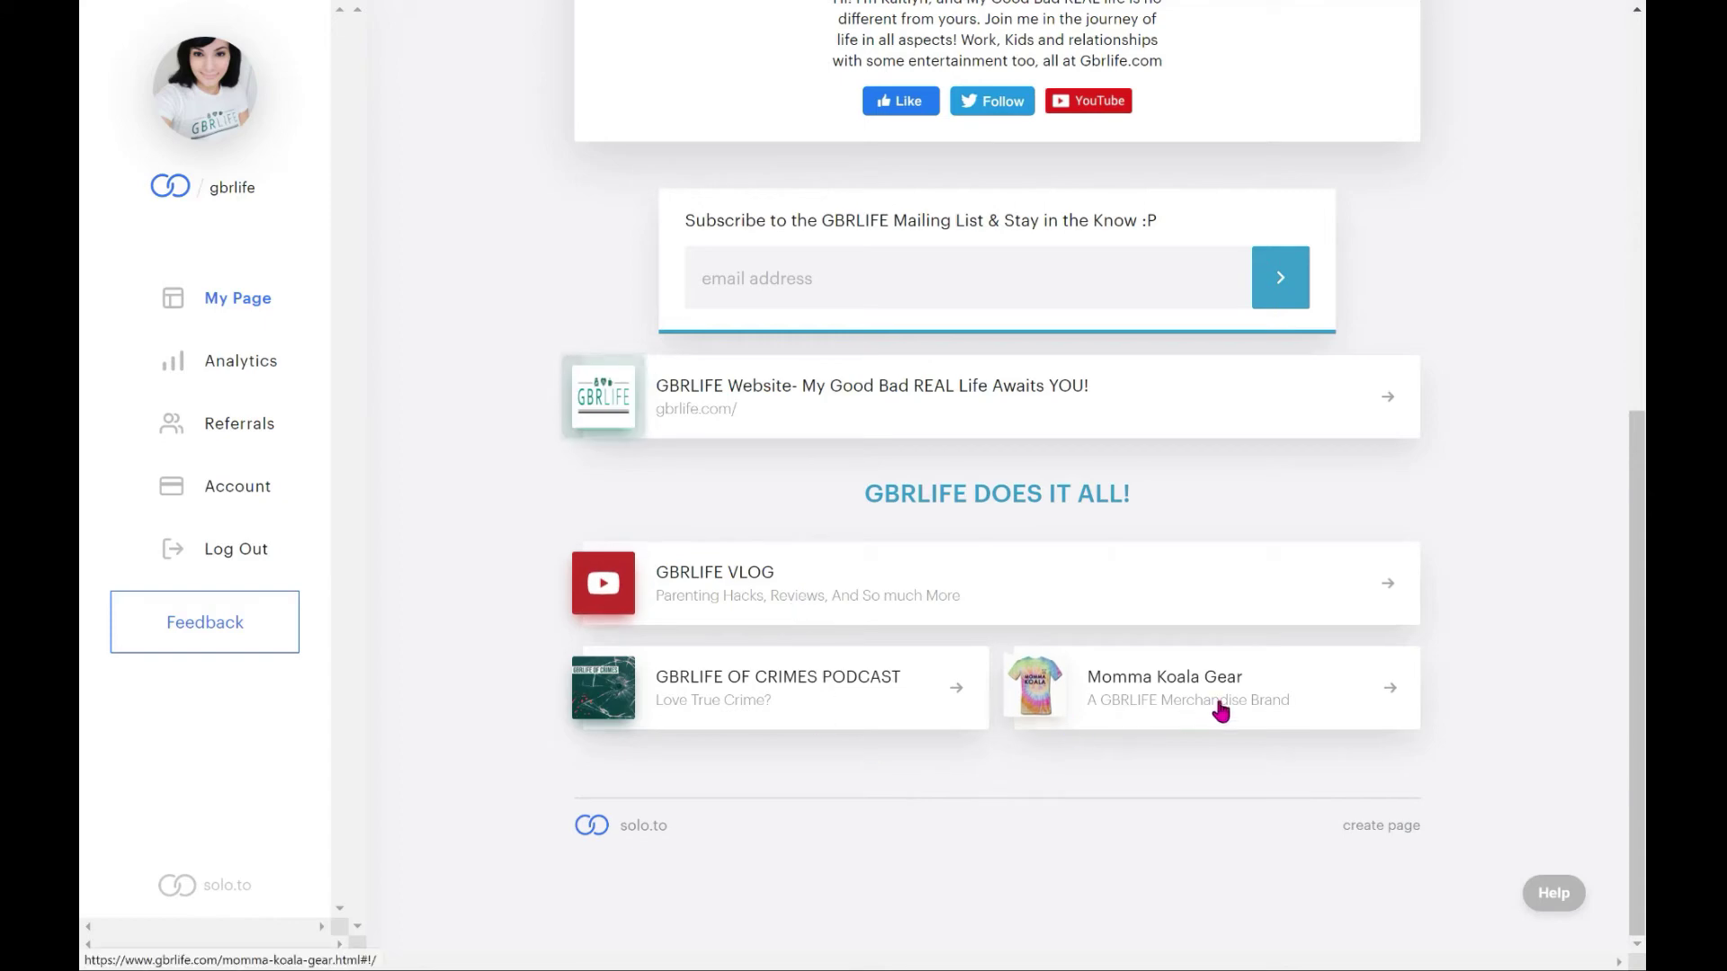
scroll(442, 463, up, 10)
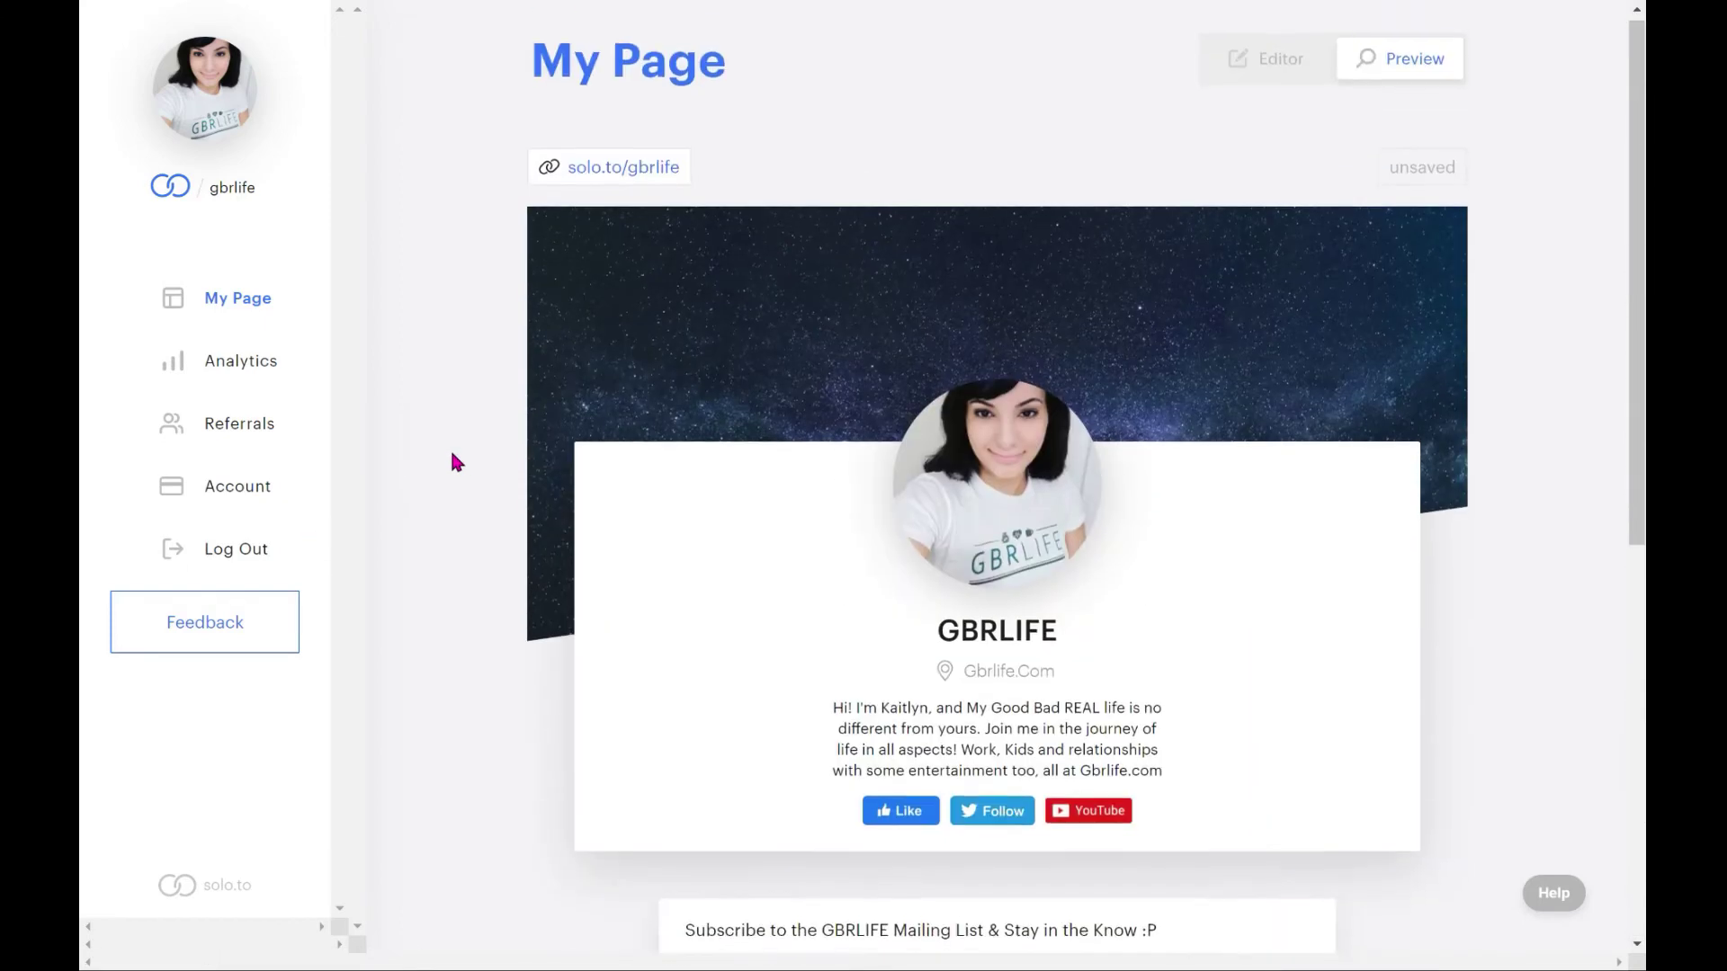
scroll(460, 461, down, 1)
scroll(464, 461, down, 5)
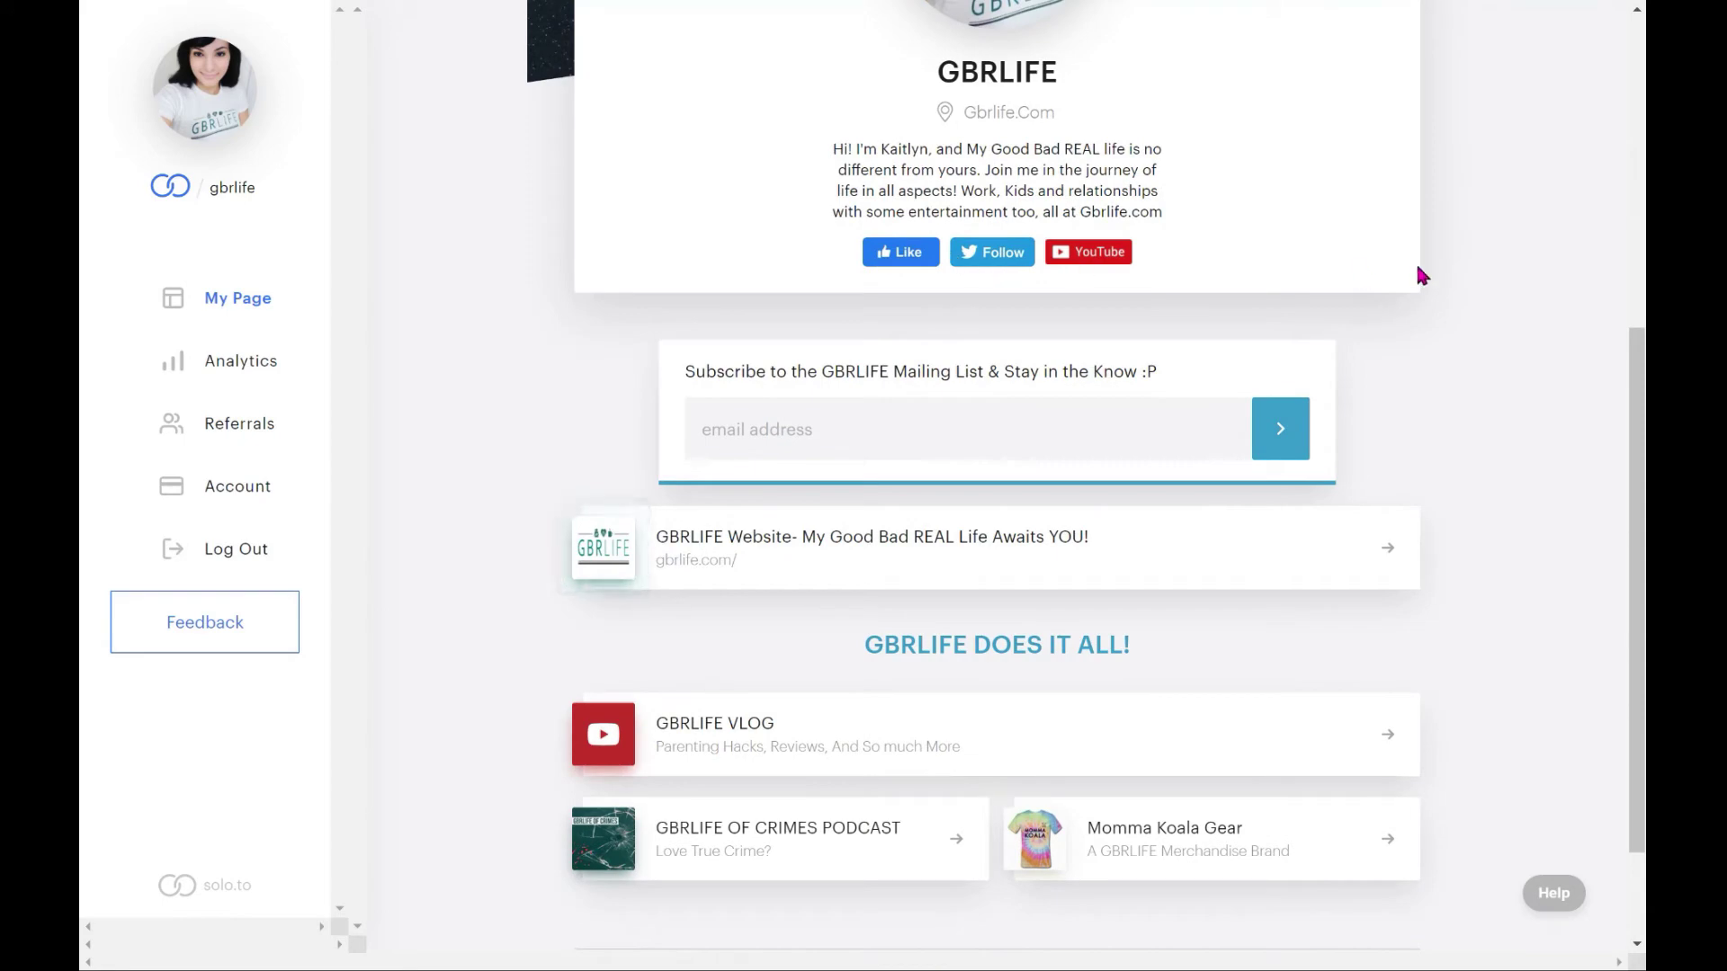
scroll(1417, 267, up, 8)
- Return to the editor and try the Email contact button, leaving its address empty and turning it off again
click(1254, 65)
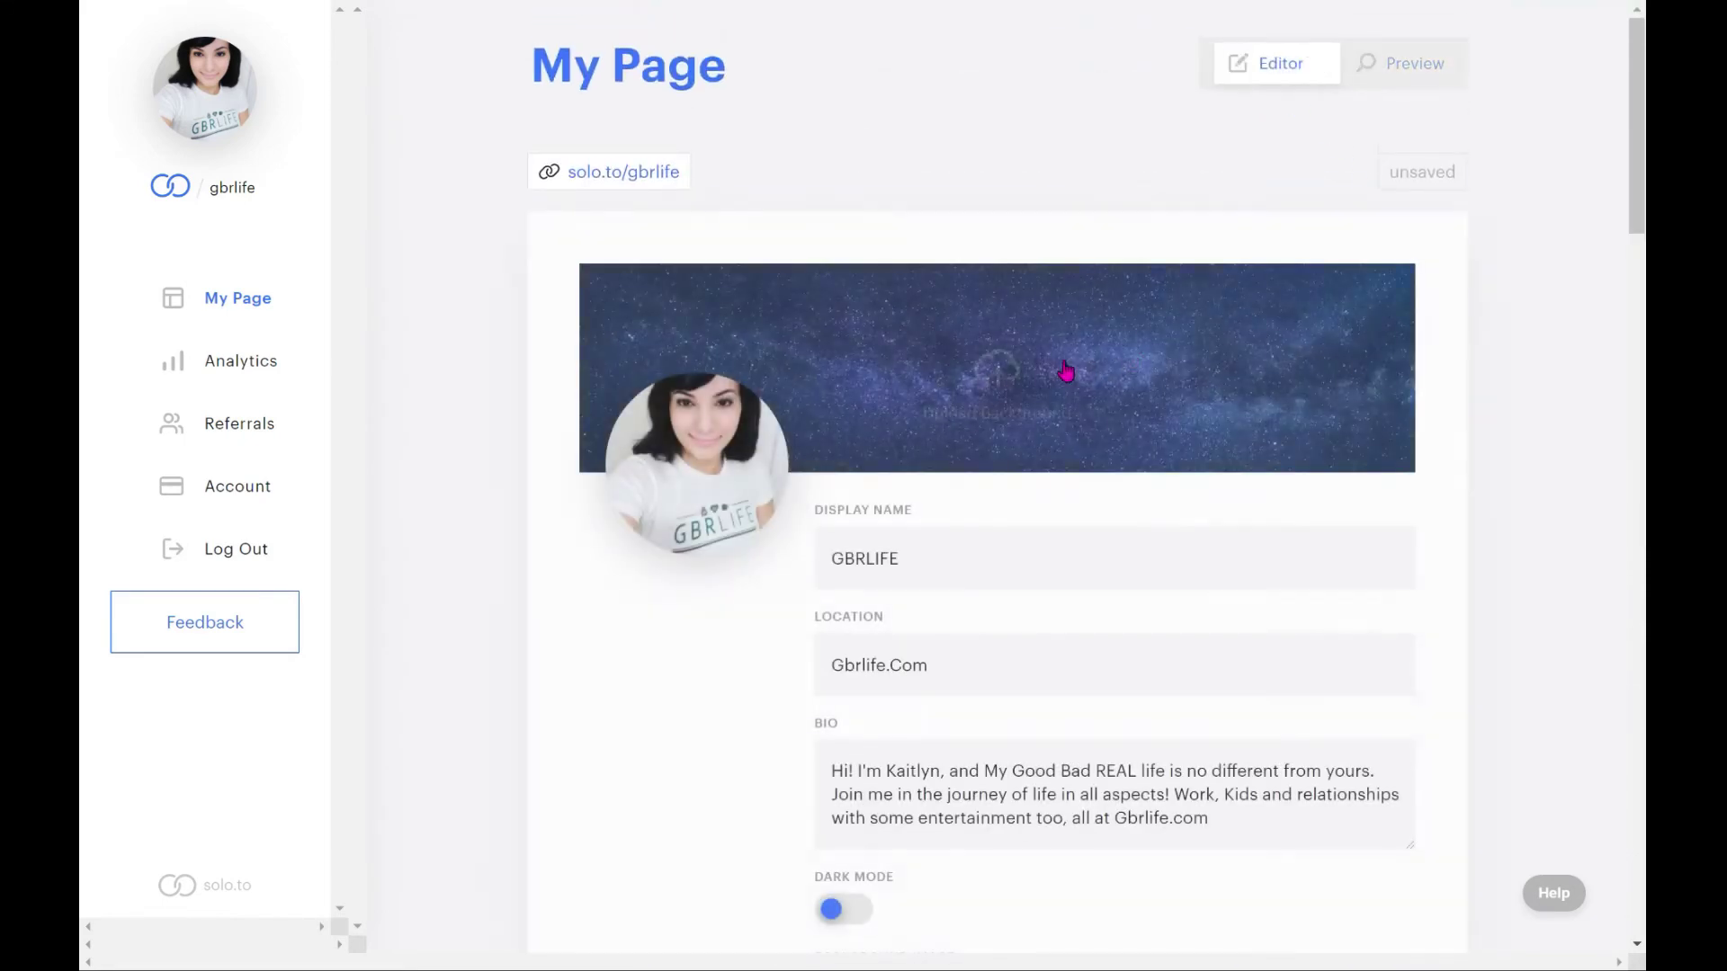
scroll(744, 424, down, 12)
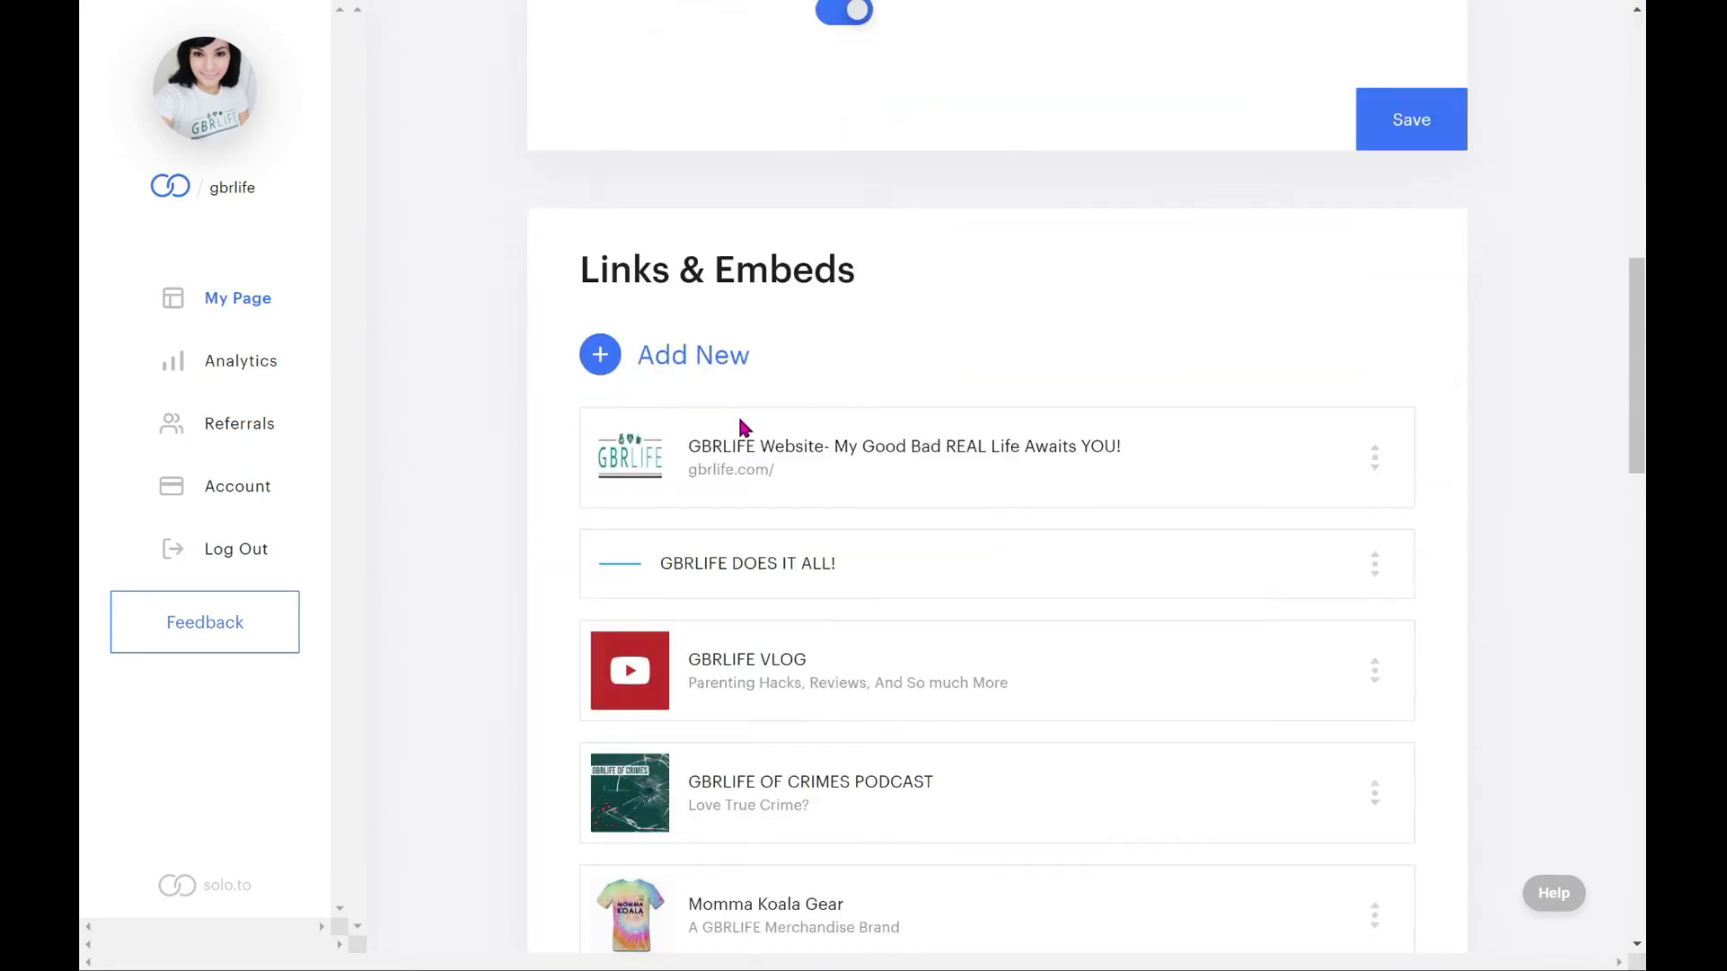
scroll(739, 421, down, 13)
scroll(836, 263, down, 1)
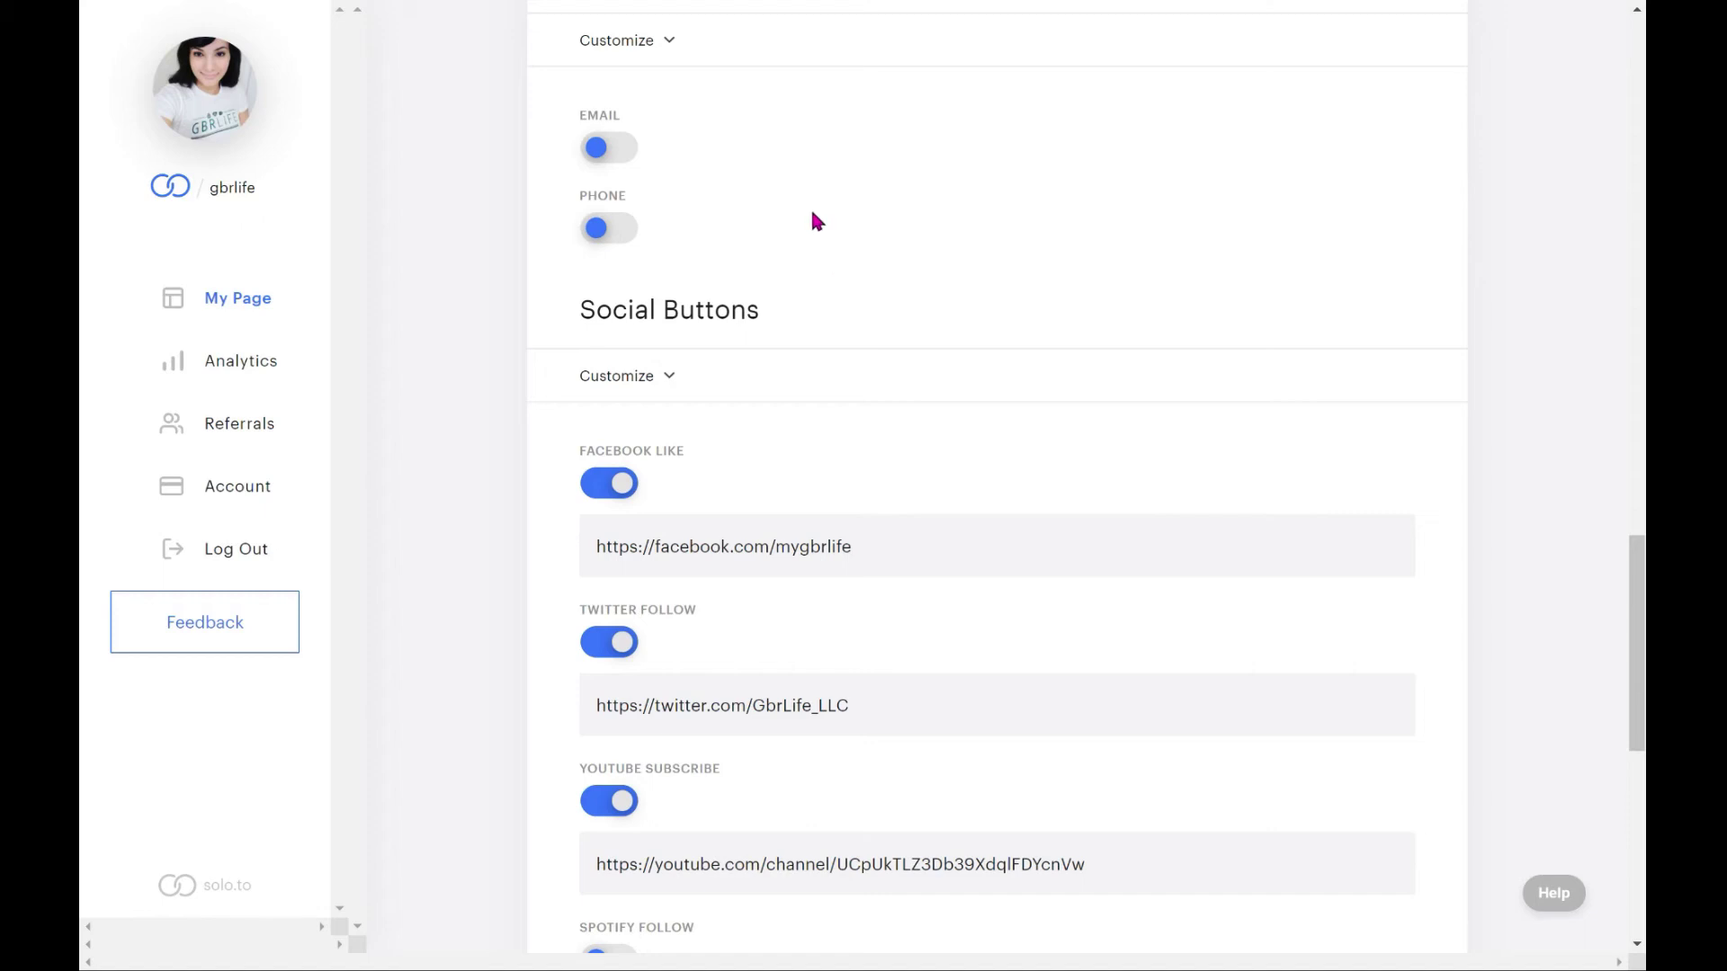
click(617, 149)
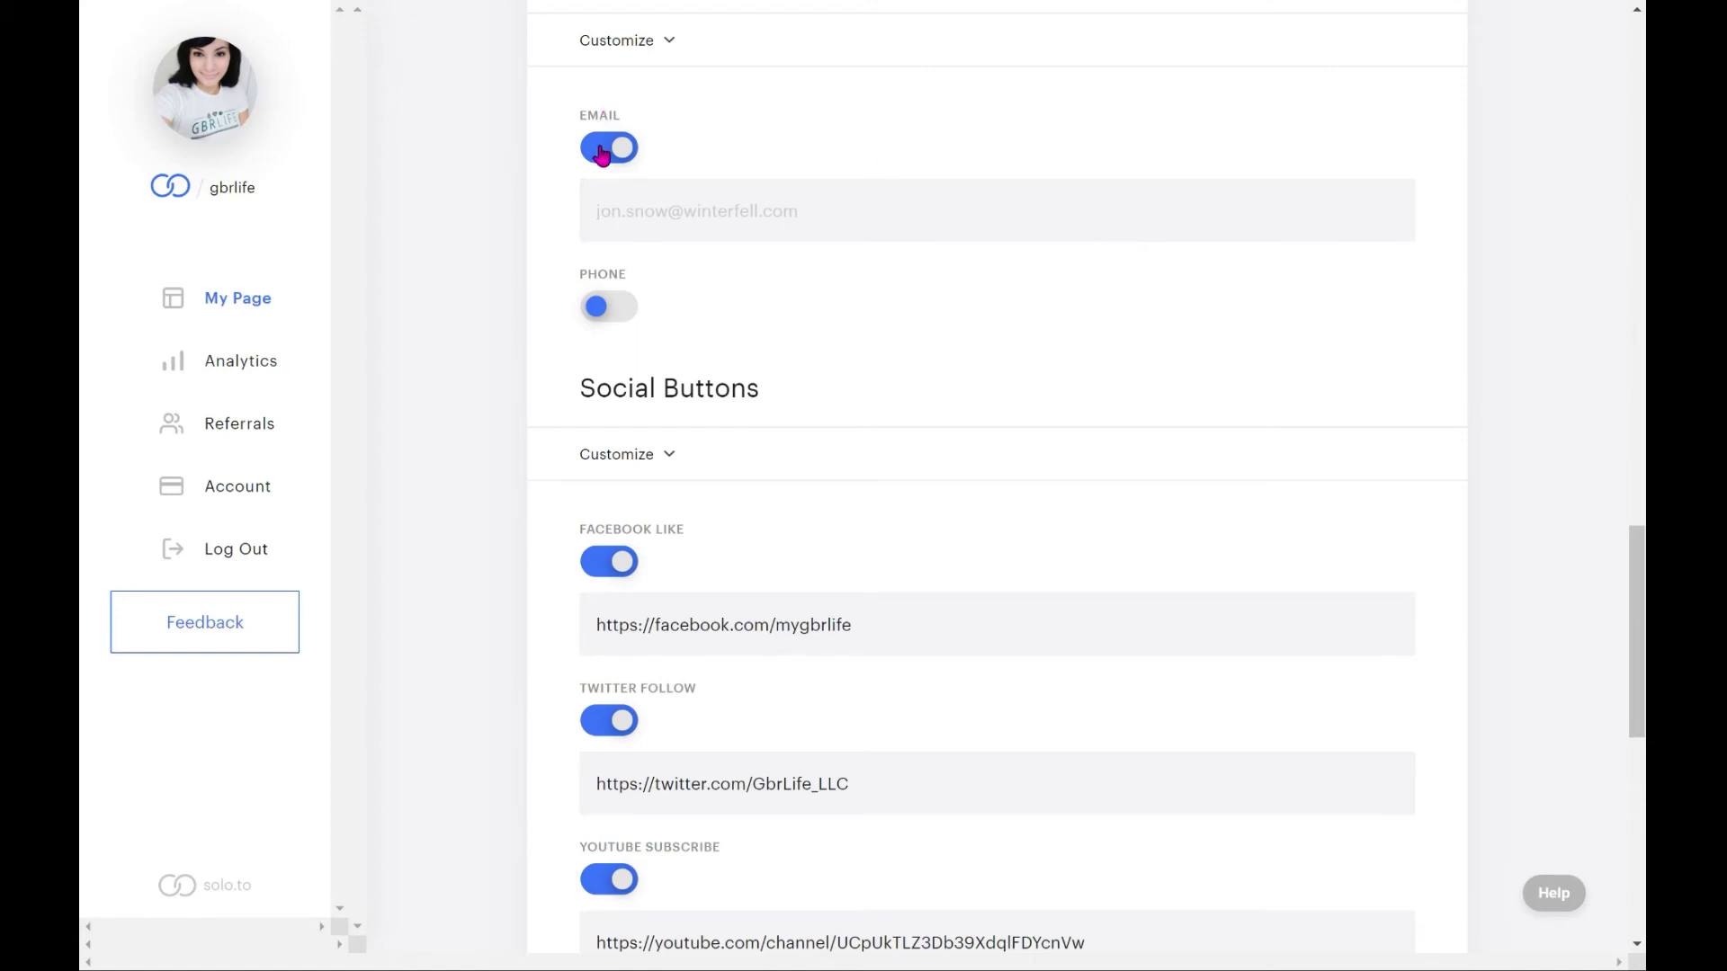
click(761, 208)
click(600, 159)
- Try the Phone contact button with its Call and Text choices, and turn it off again
click(626, 230)
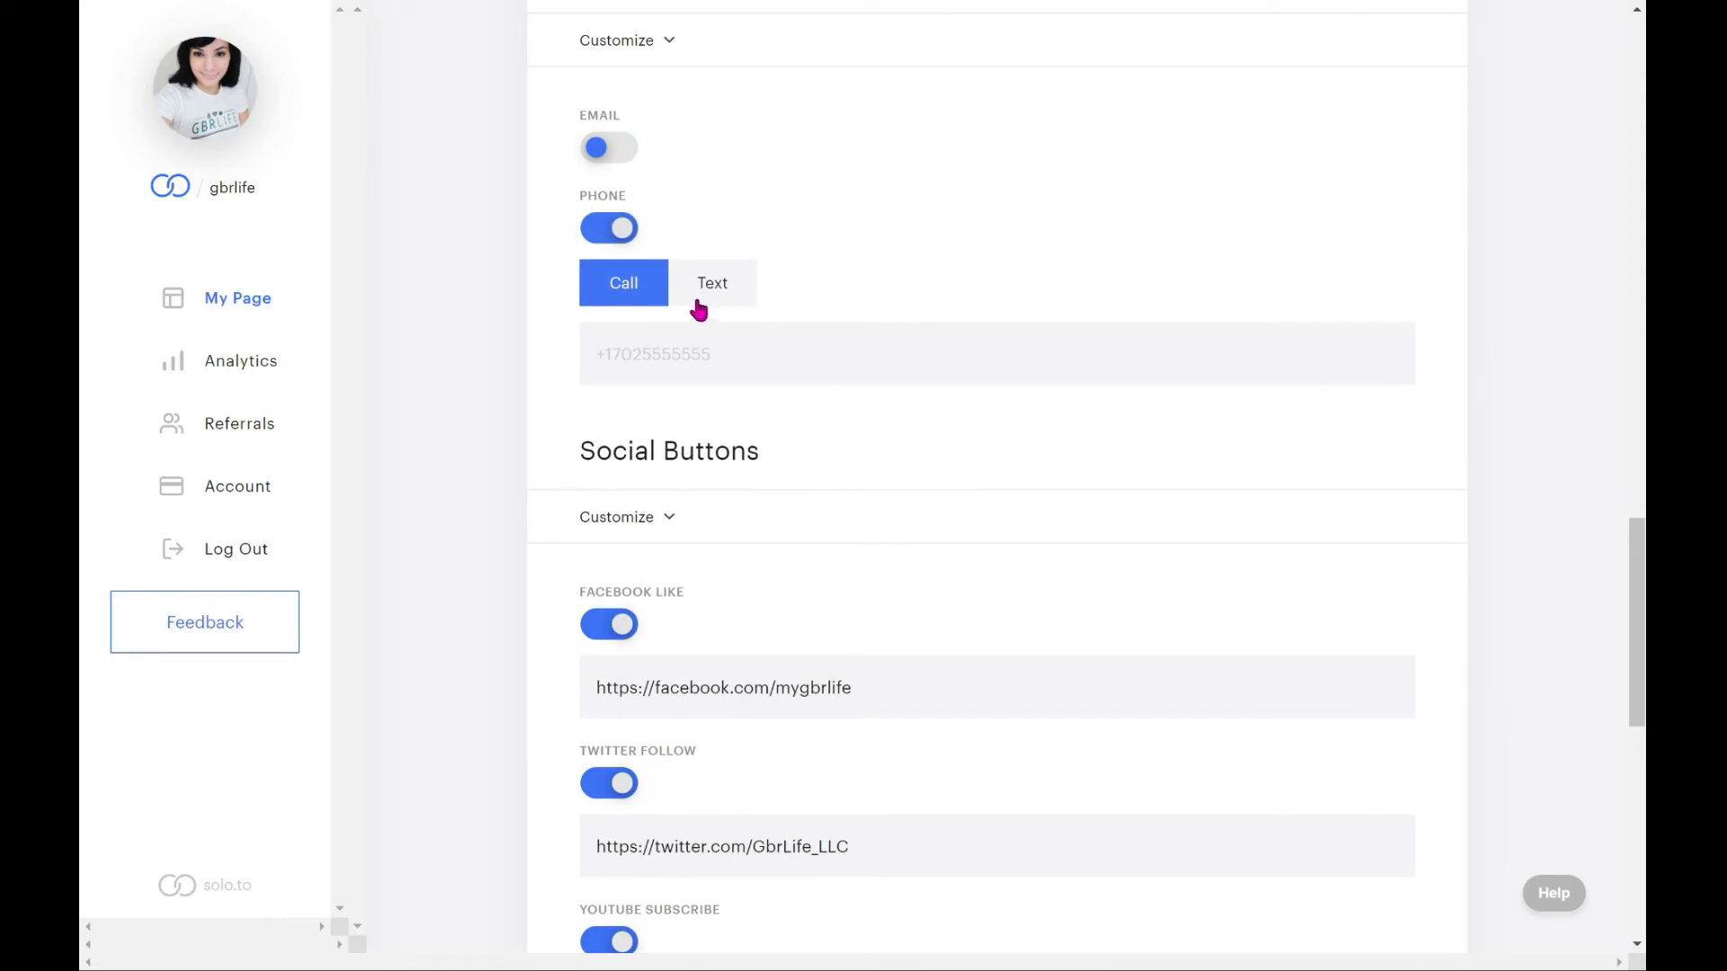
click(714, 359)
click(621, 282)
click(601, 232)
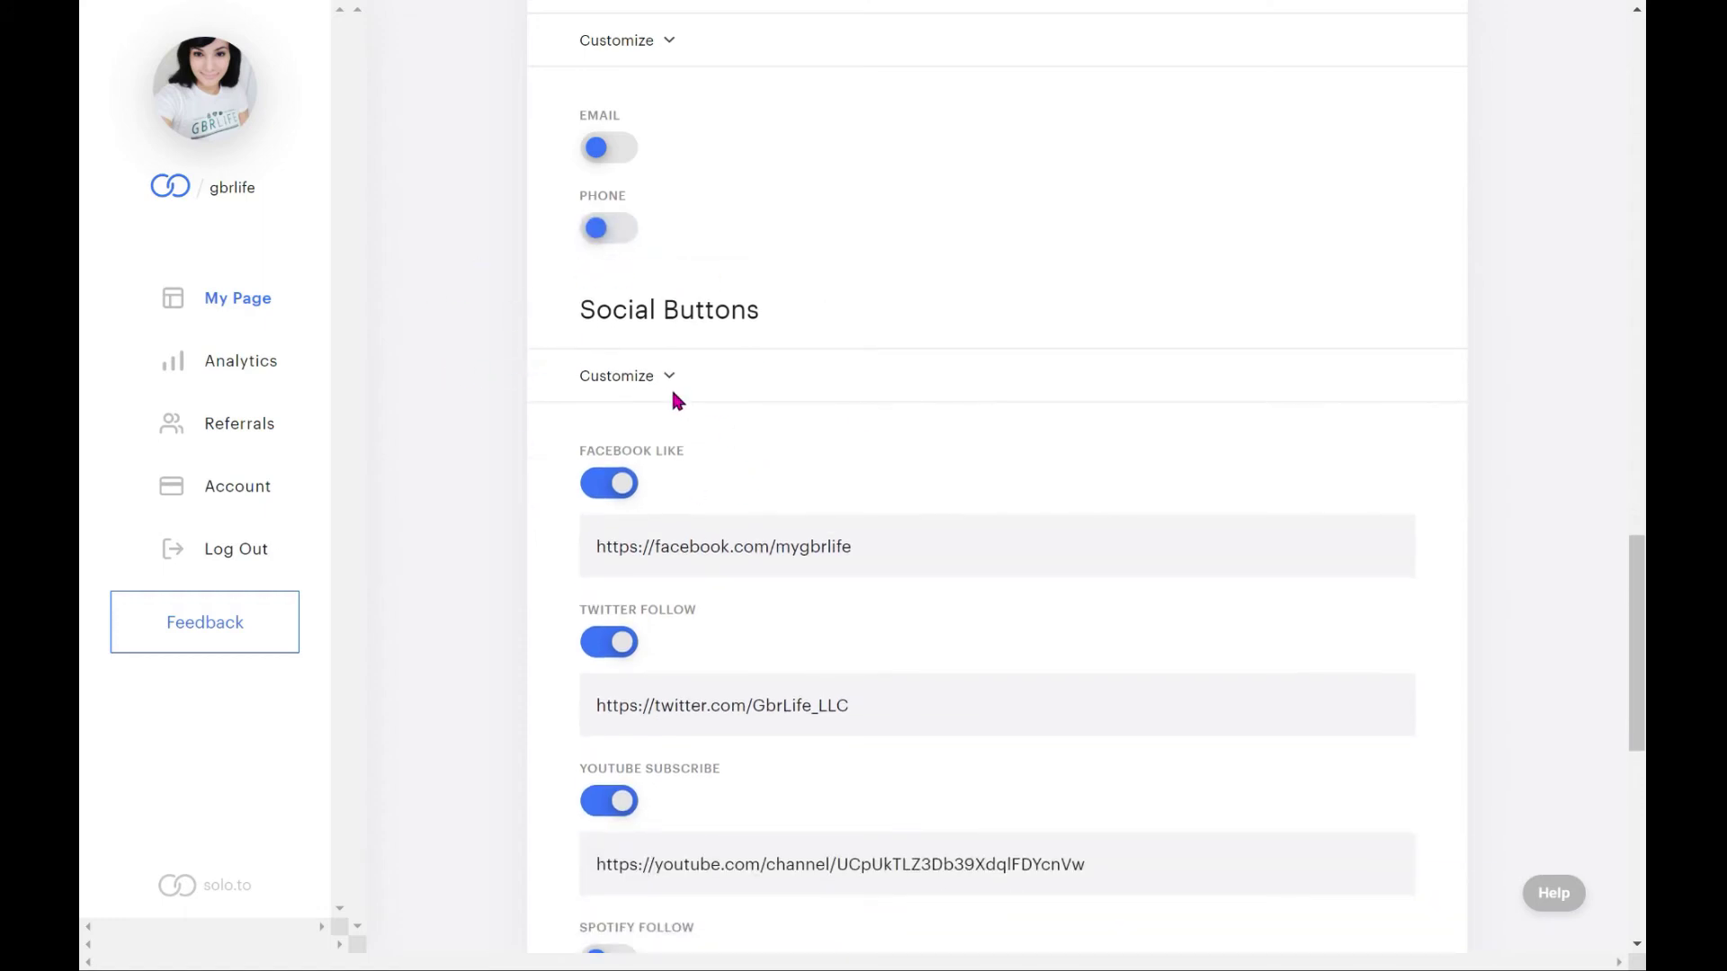
- Expand the Social Buttons customisation and examine its shape, style and position options and the social profile links
click(642, 386)
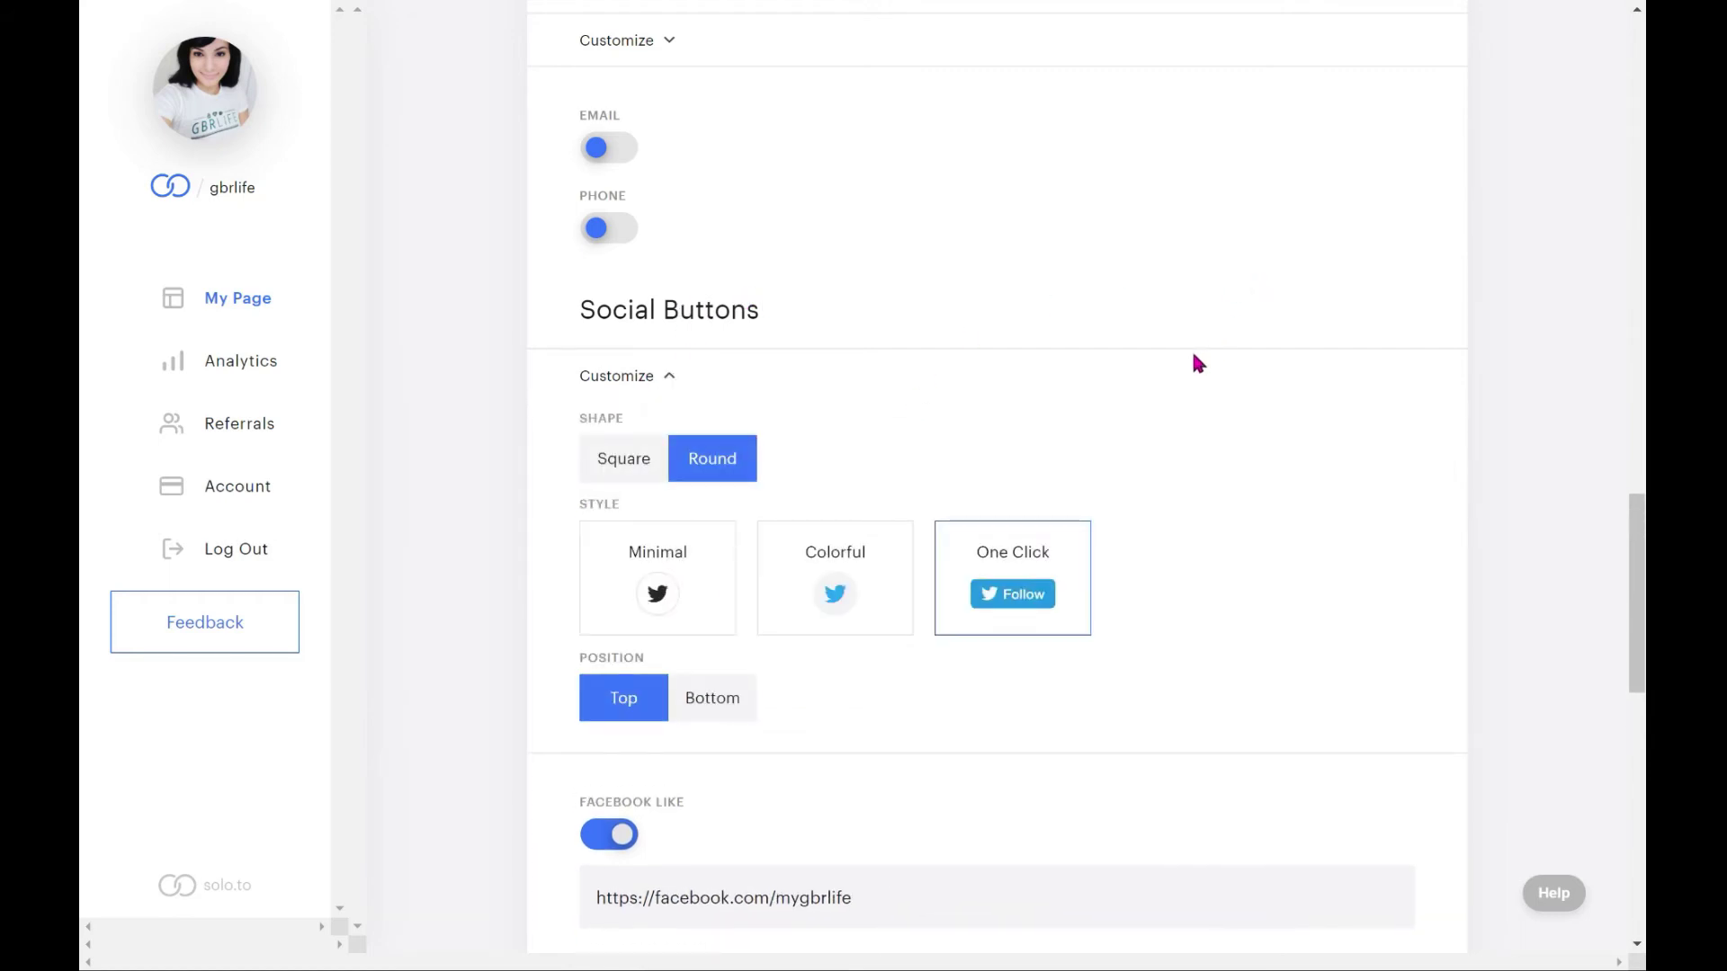
scroll(1191, 349, down, 2)
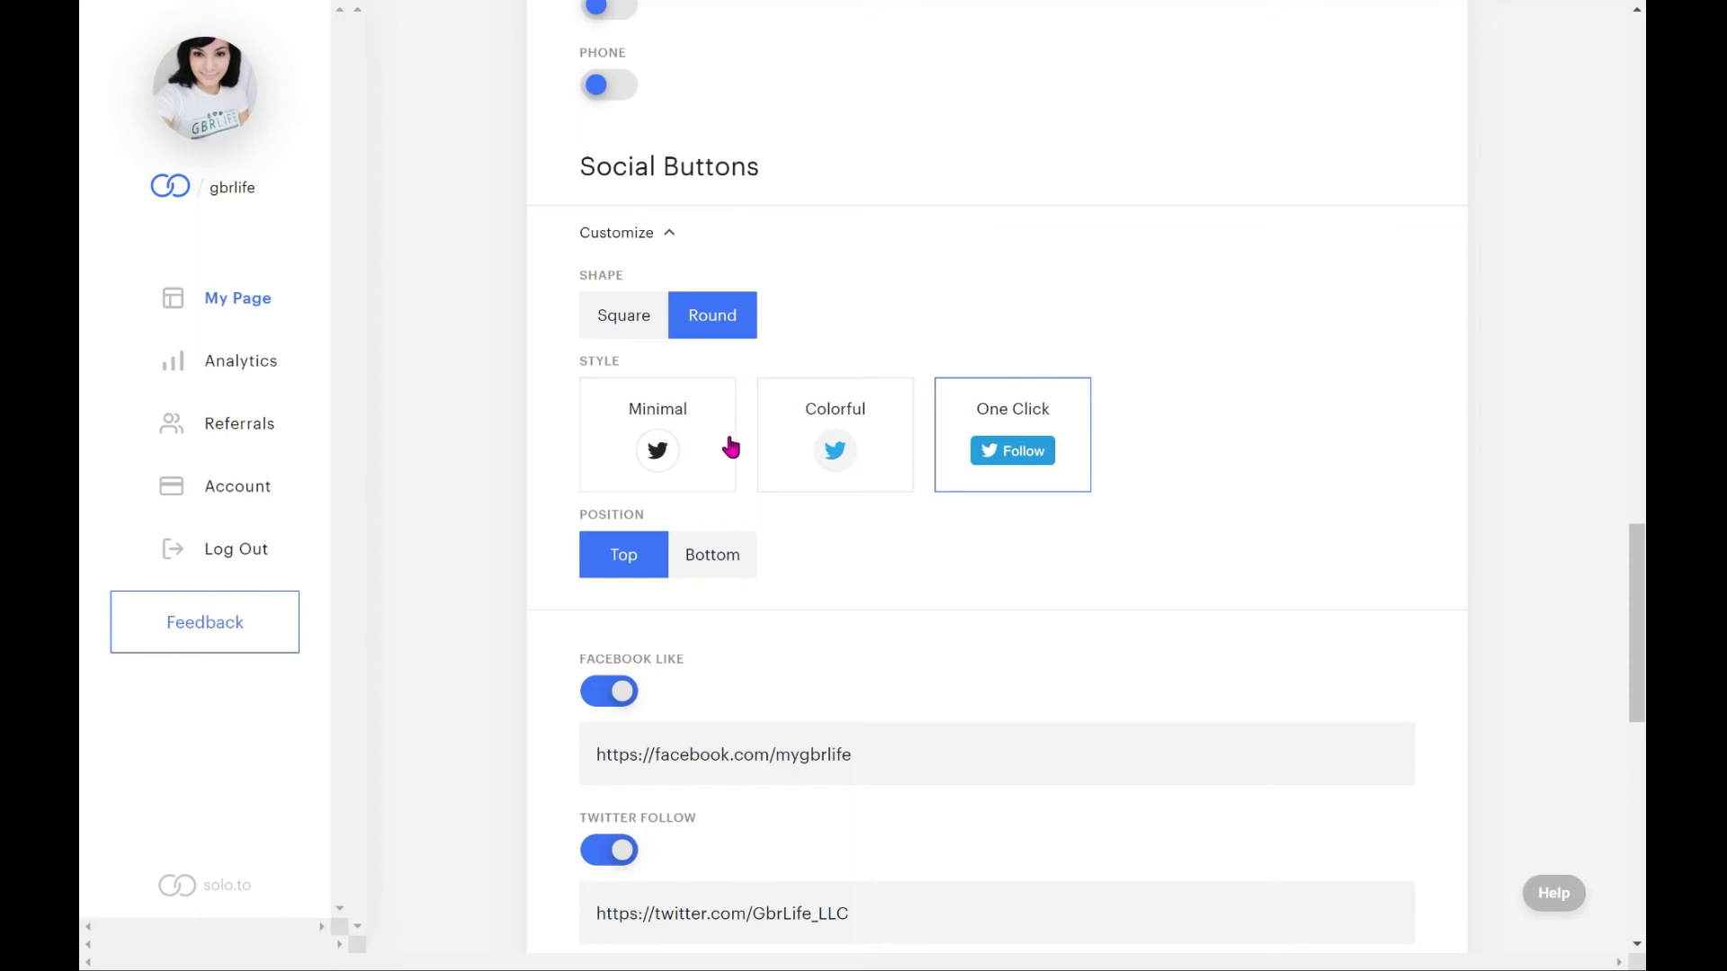
scroll(656, 620, down, 3)
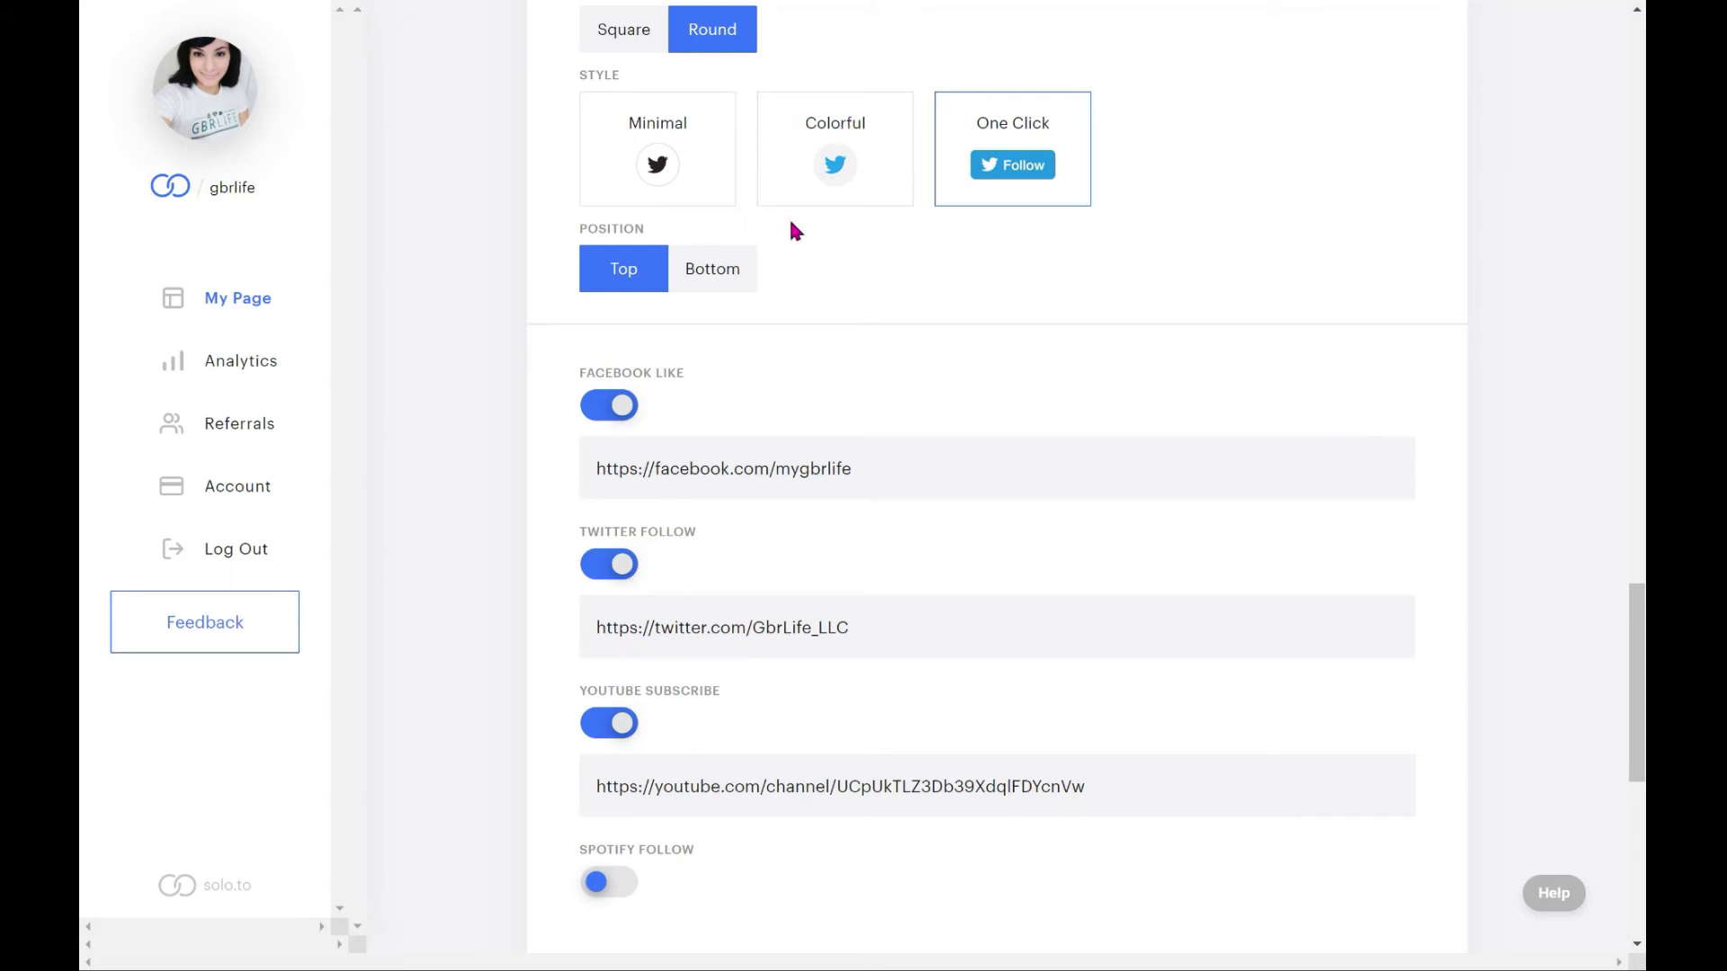
scroll(860, 263, up, 2)
scroll(859, 263, up, 1)
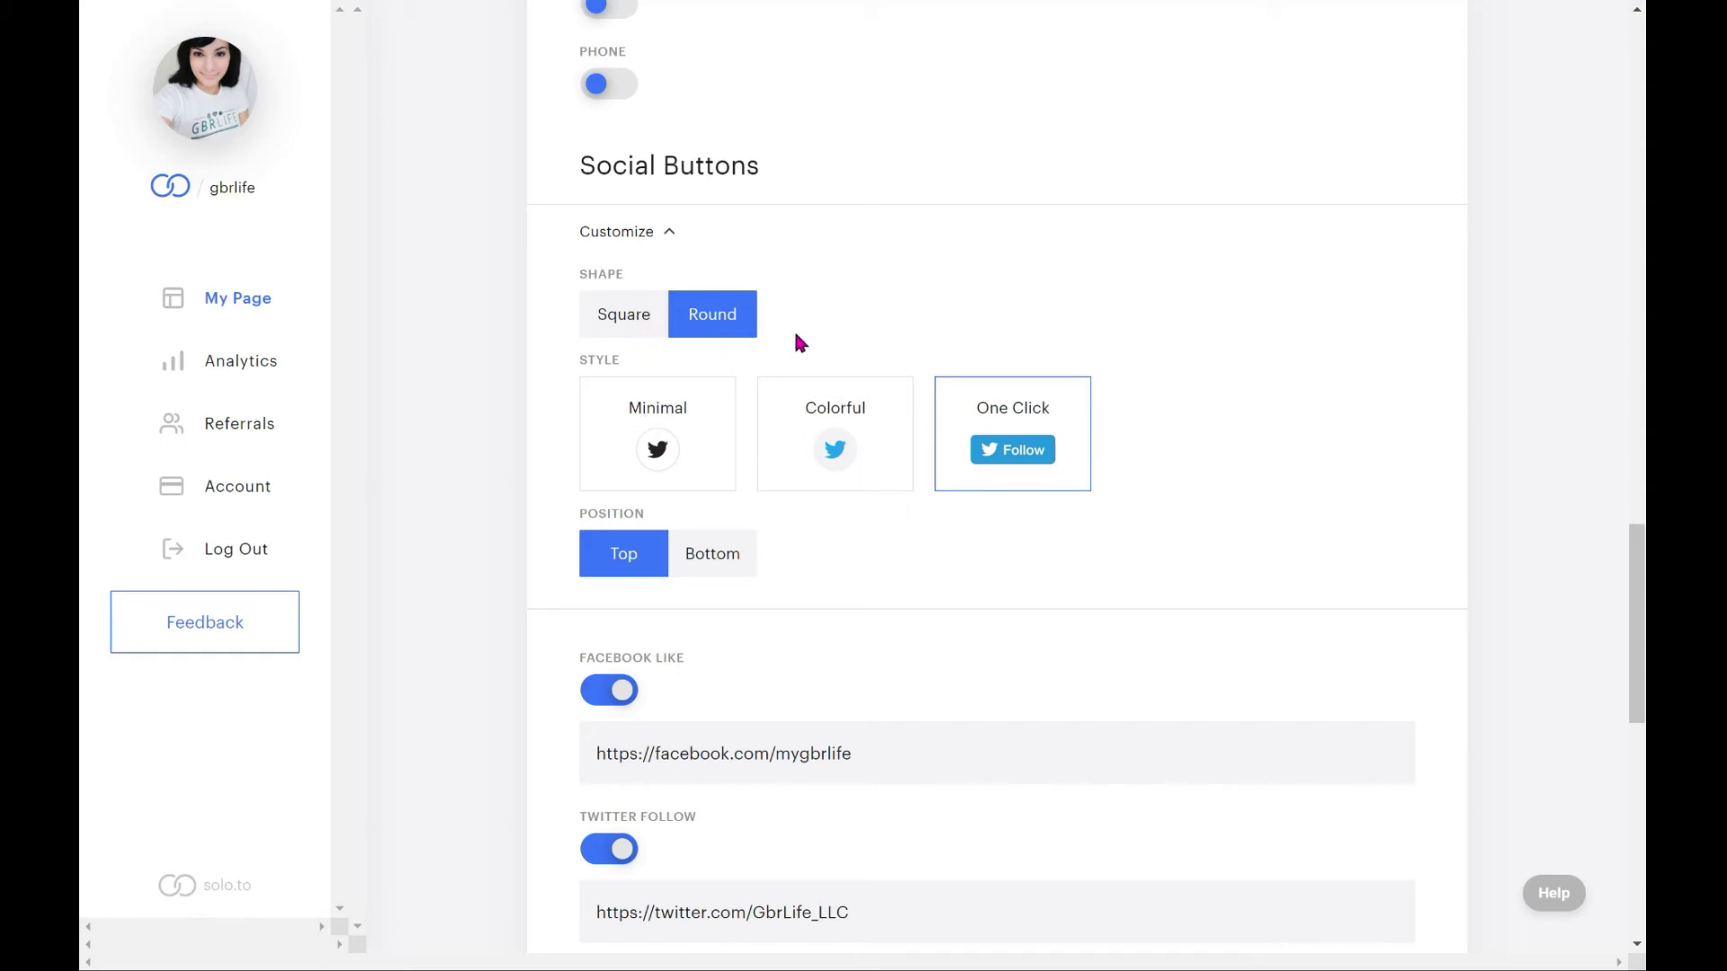
- Examine the social button shape, style and position options with the profile links, and collapse the Social Buttons customisation
scroll(768, 606, down, 5)
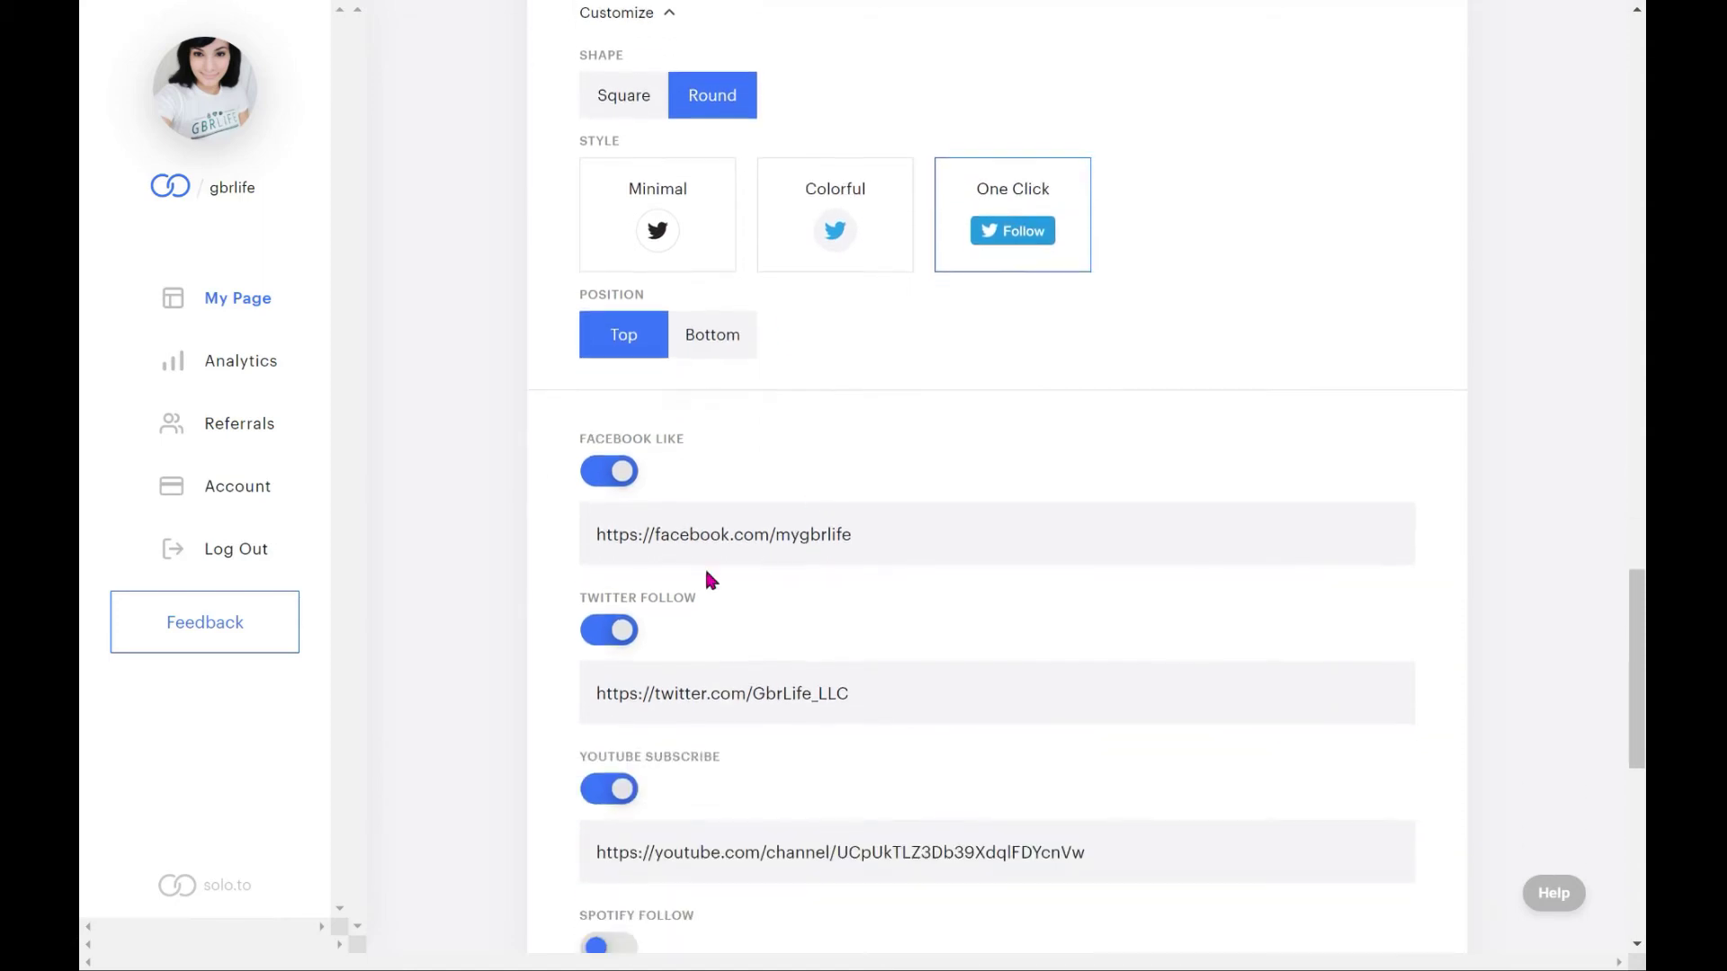
scroll(829, 144, up, 5)
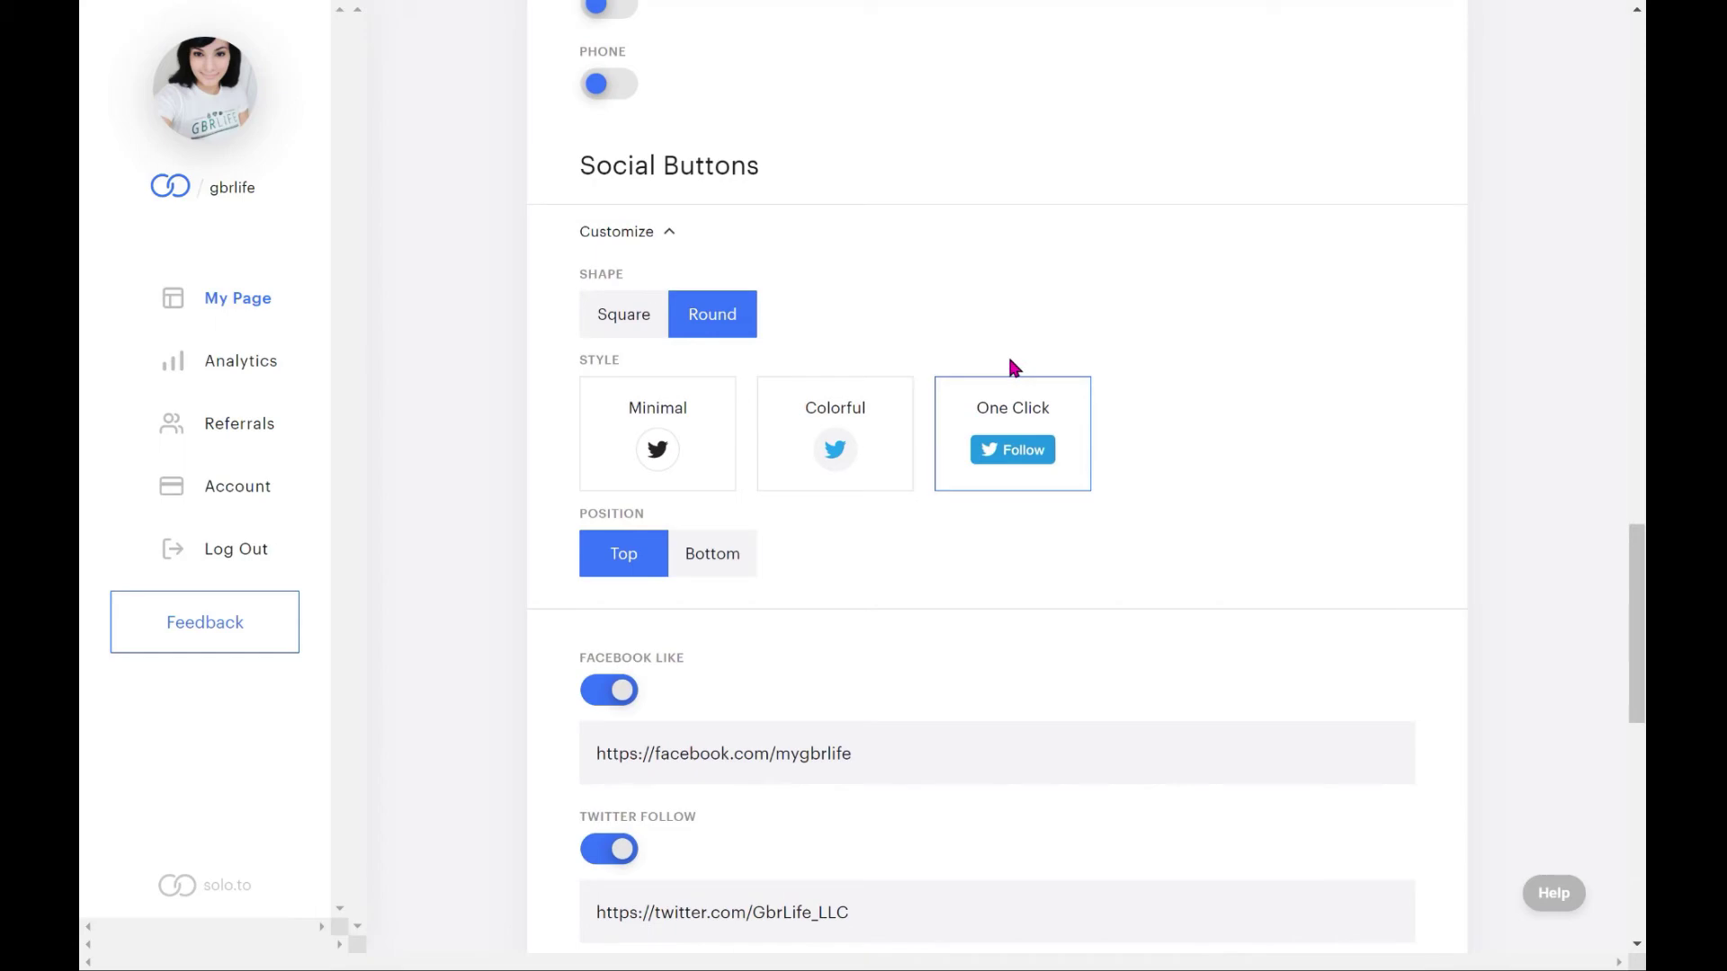
click(630, 234)
- Preview the page, examining the one-click social buttons, the mailing list form and the links
scroll(1228, 263, up, 9)
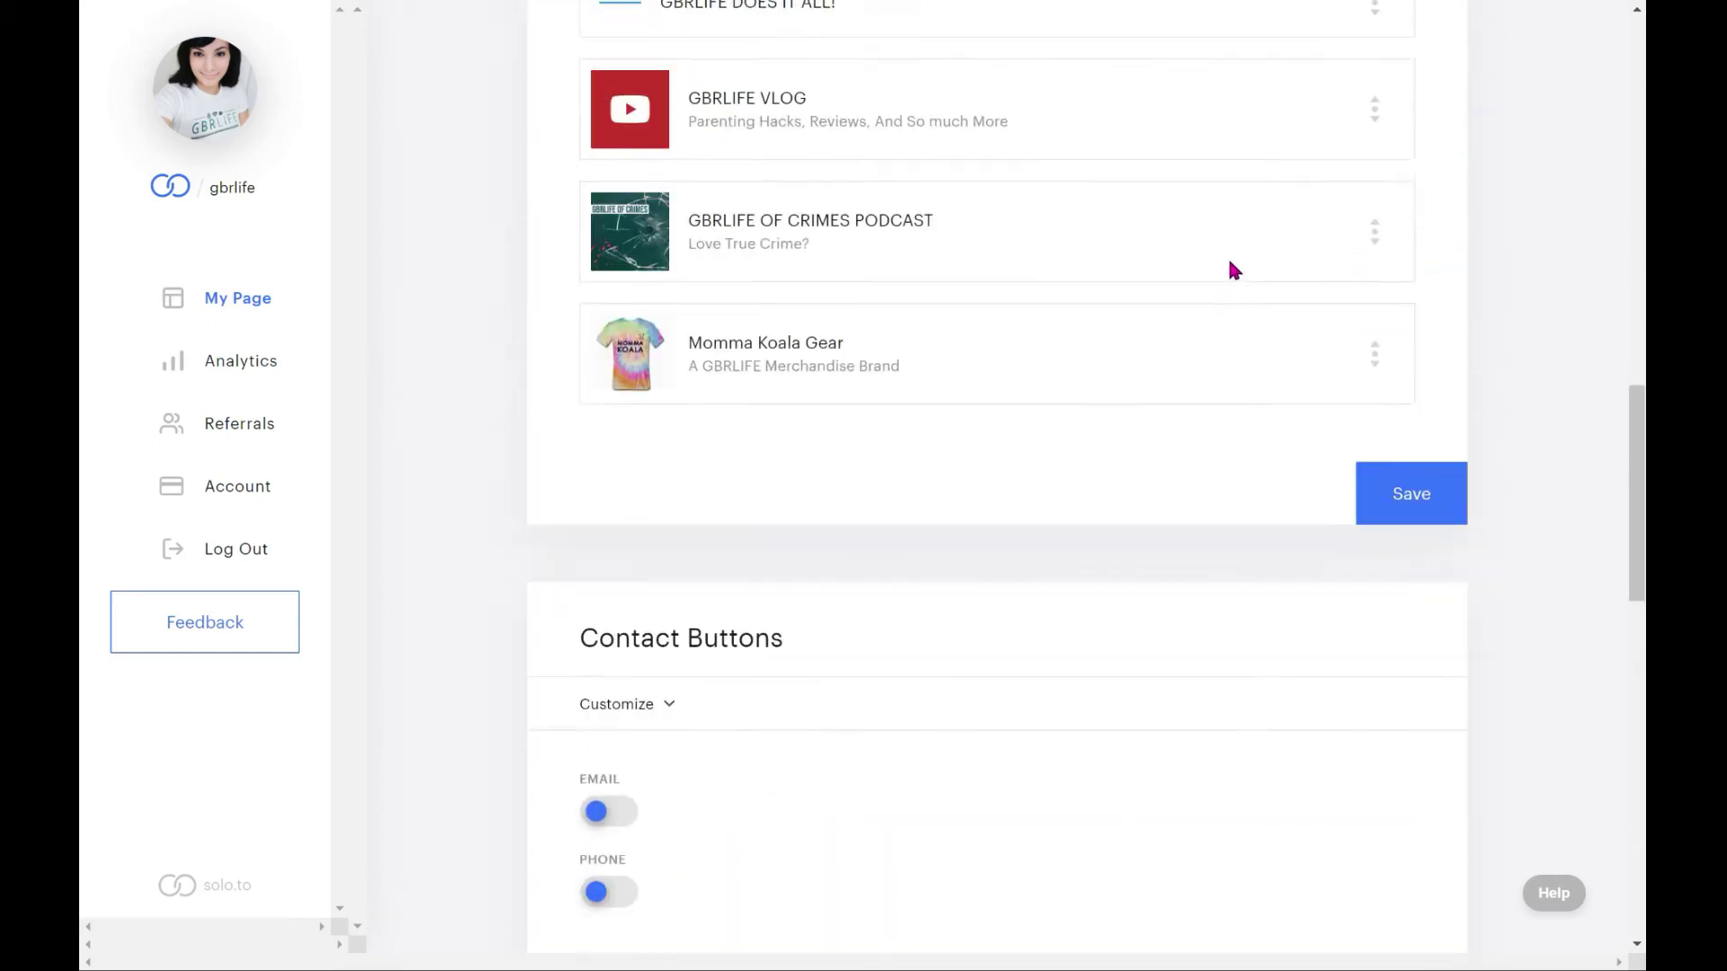
scroll(1234, 270, up, 15)
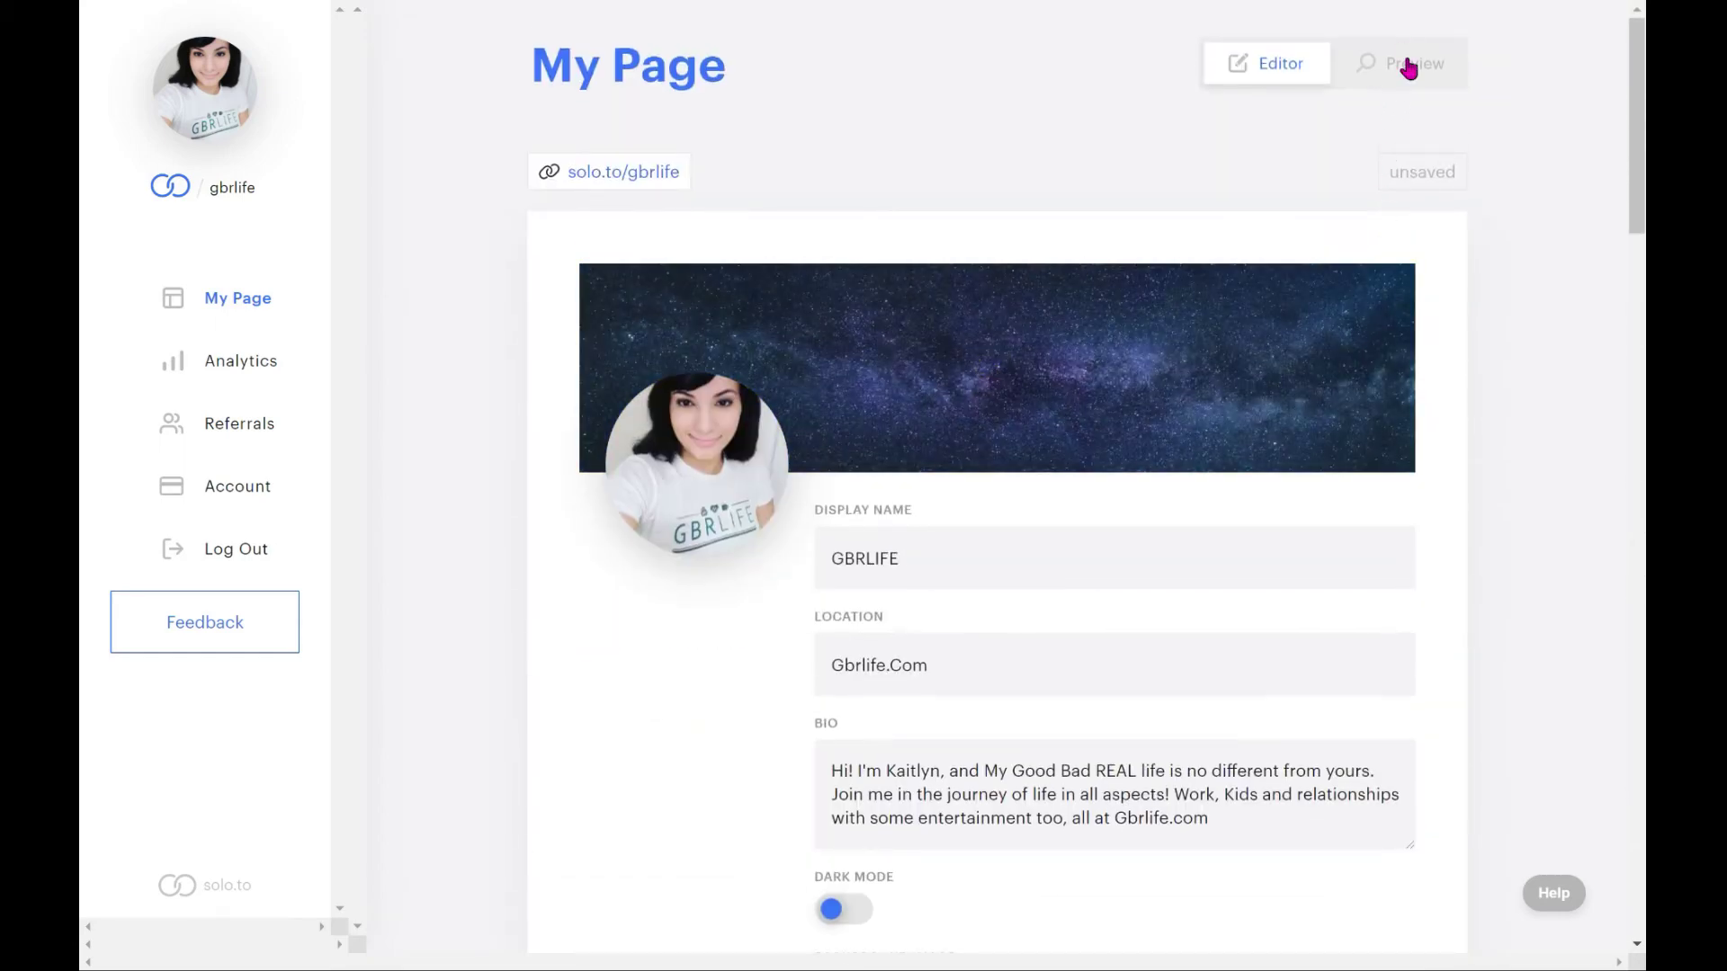
click(1407, 85)
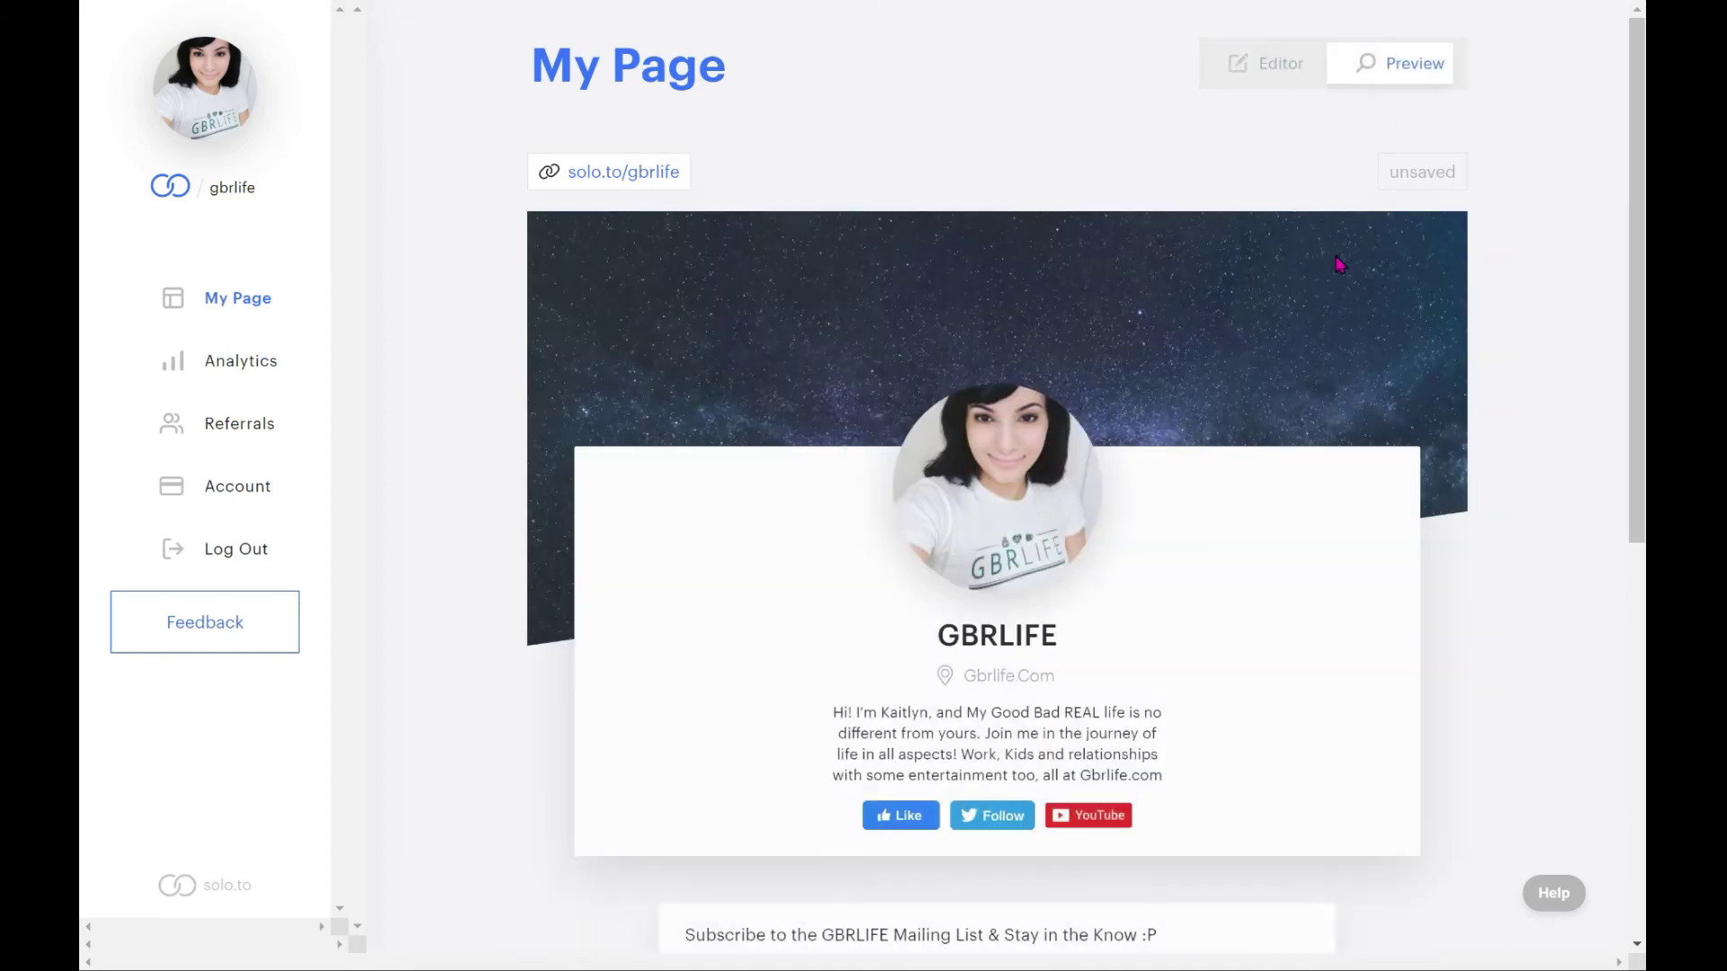
scroll(937, 374, down, 5)
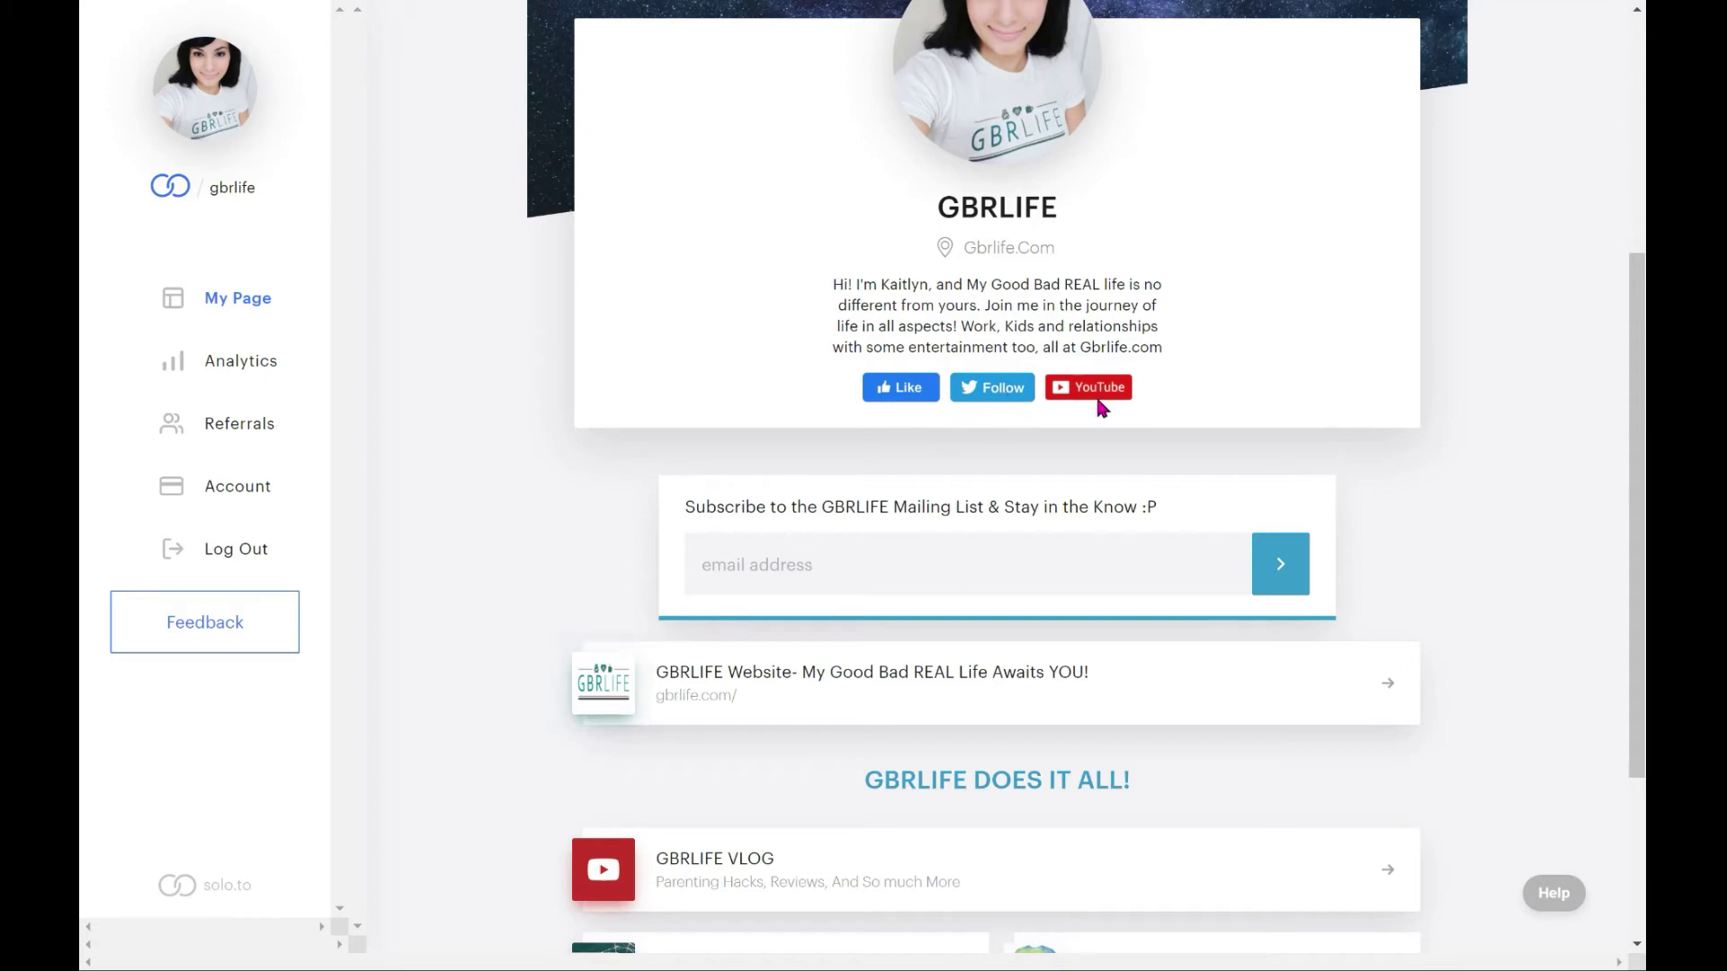
scroll(1237, 385, down, 3)
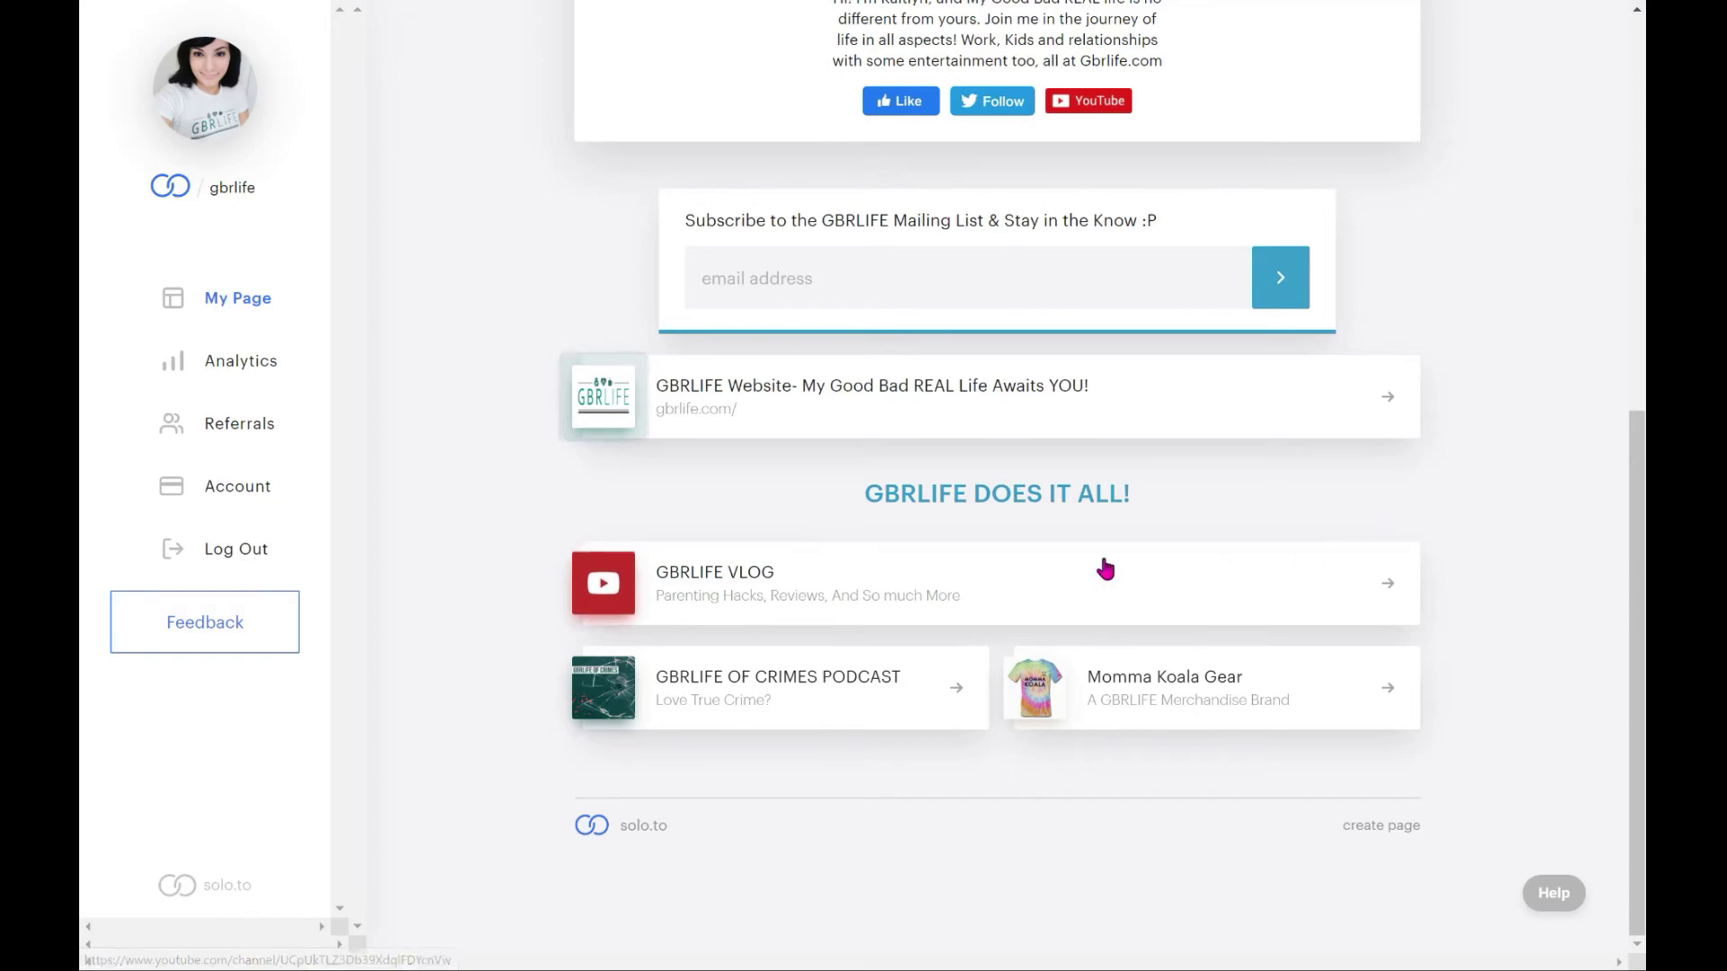
scroll(1431, 648, up, 4)
scroll(1427, 633, up, 2)
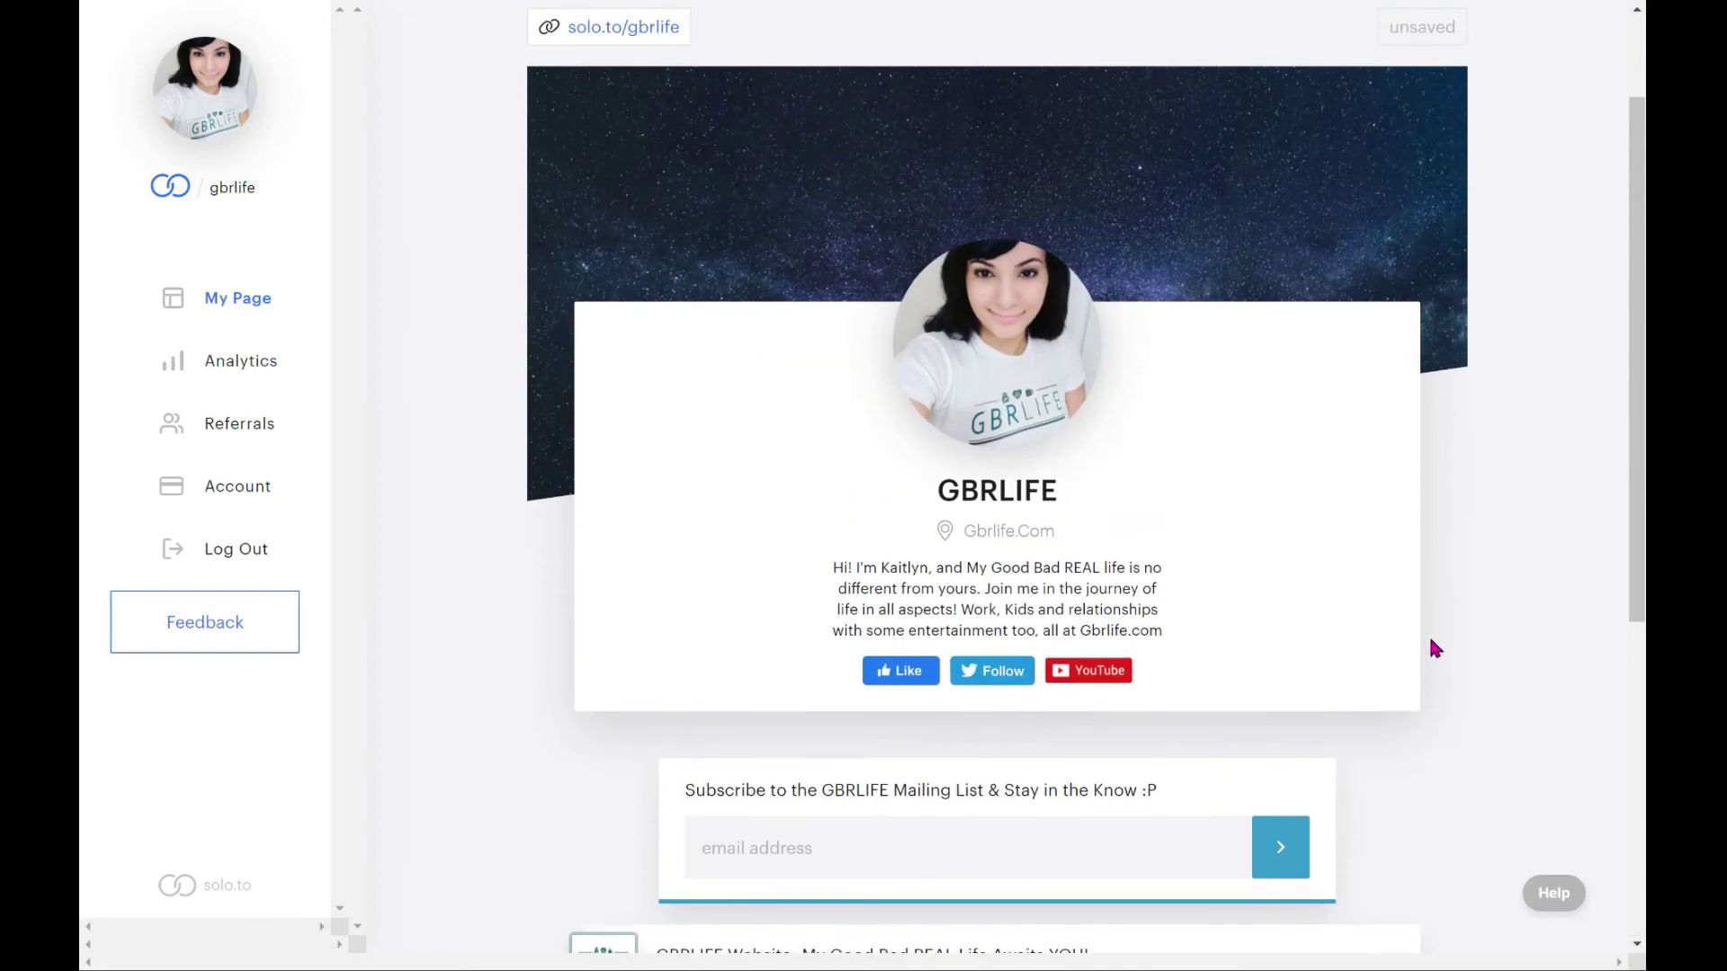
scroll(1428, 633, up, 2)
- Return to the editor and try the Facebook Pixel integration, leaving its ID empty and turning it off again
click(1287, 77)
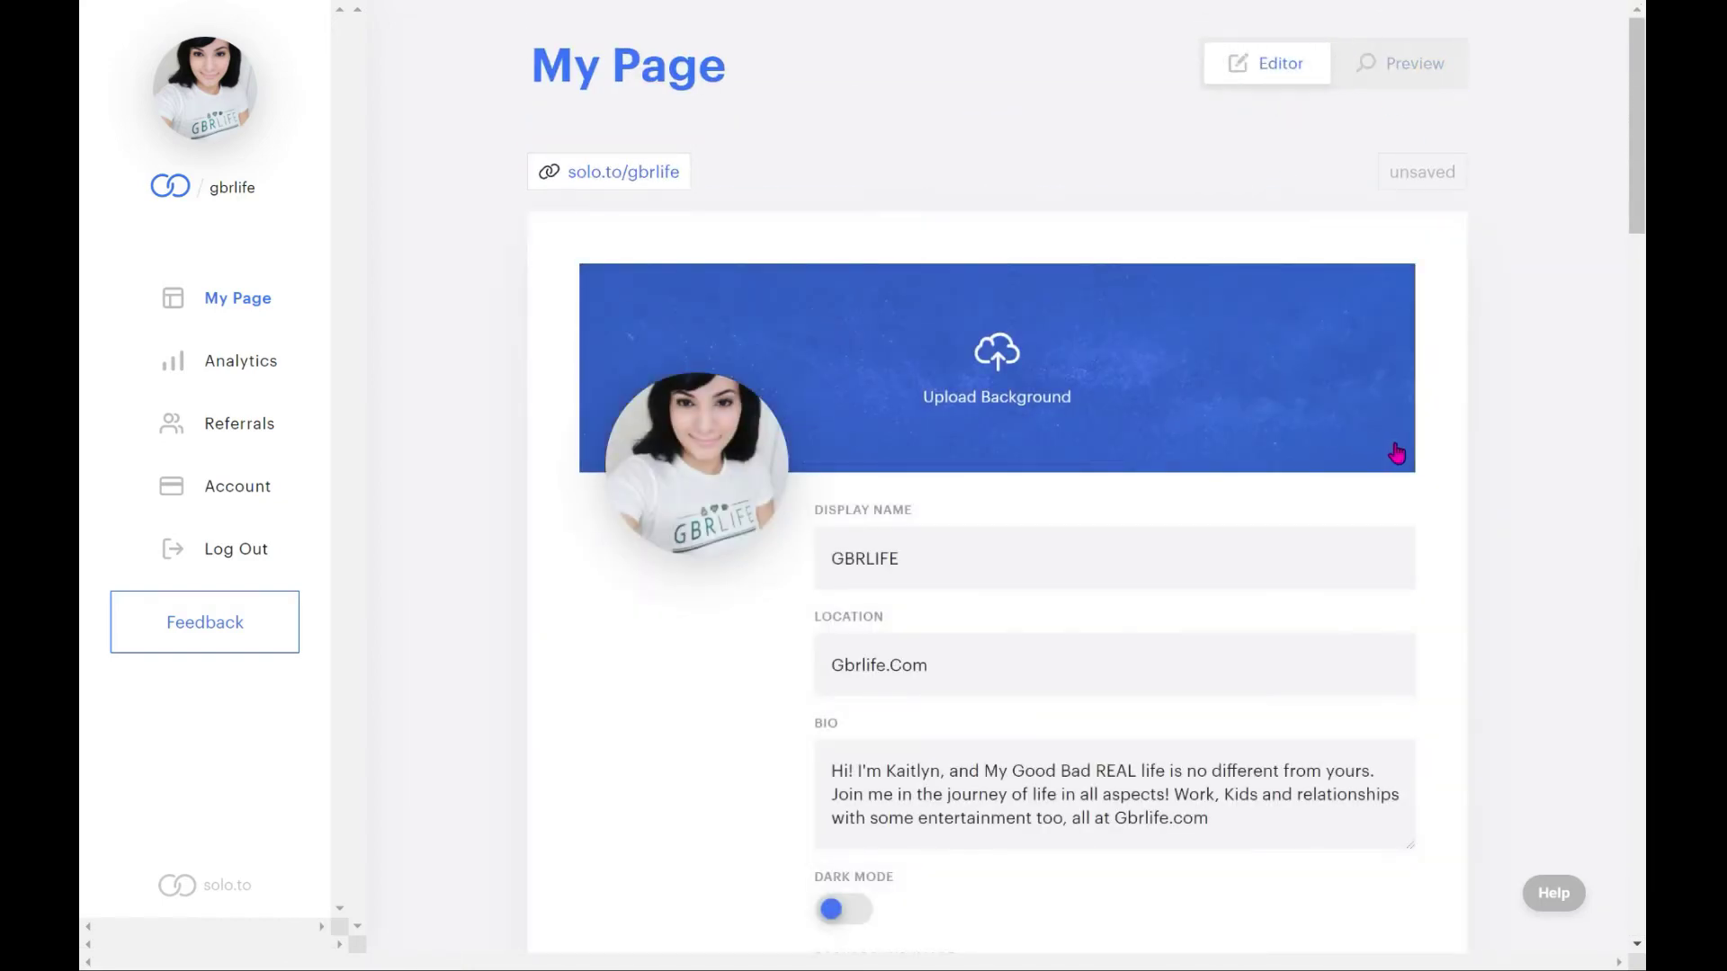
scroll(1458, 459, down, 4)
scroll(1467, 472, down, 20)
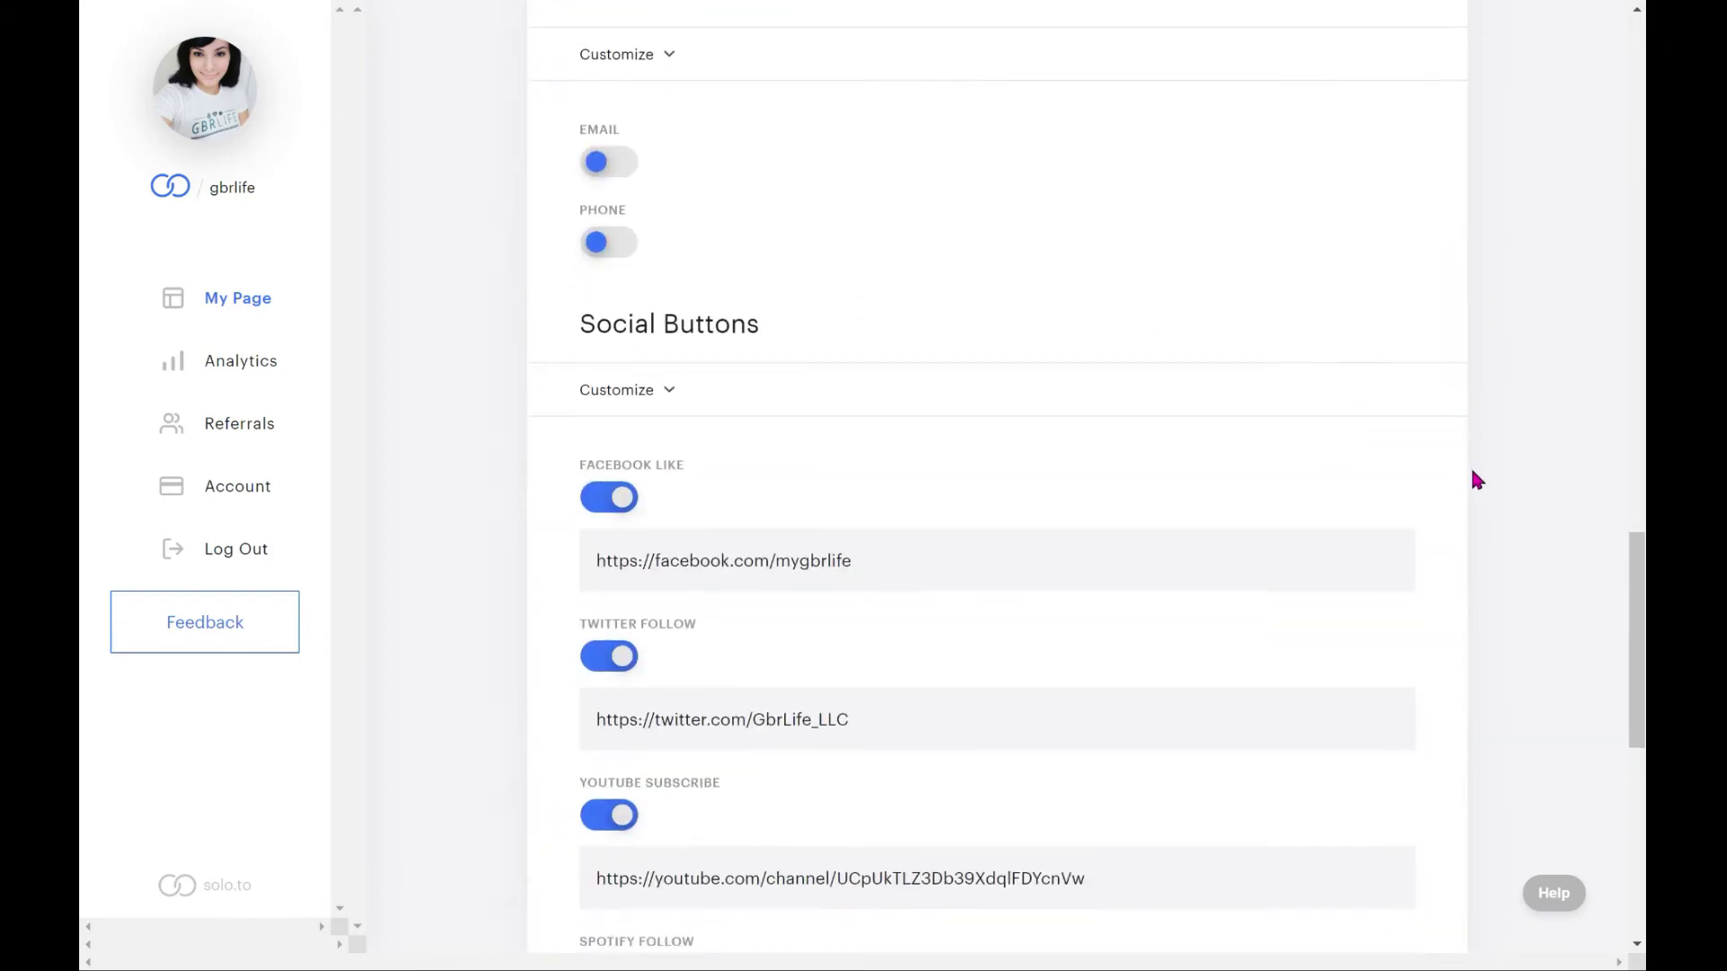
scroll(1476, 479, down, 3)
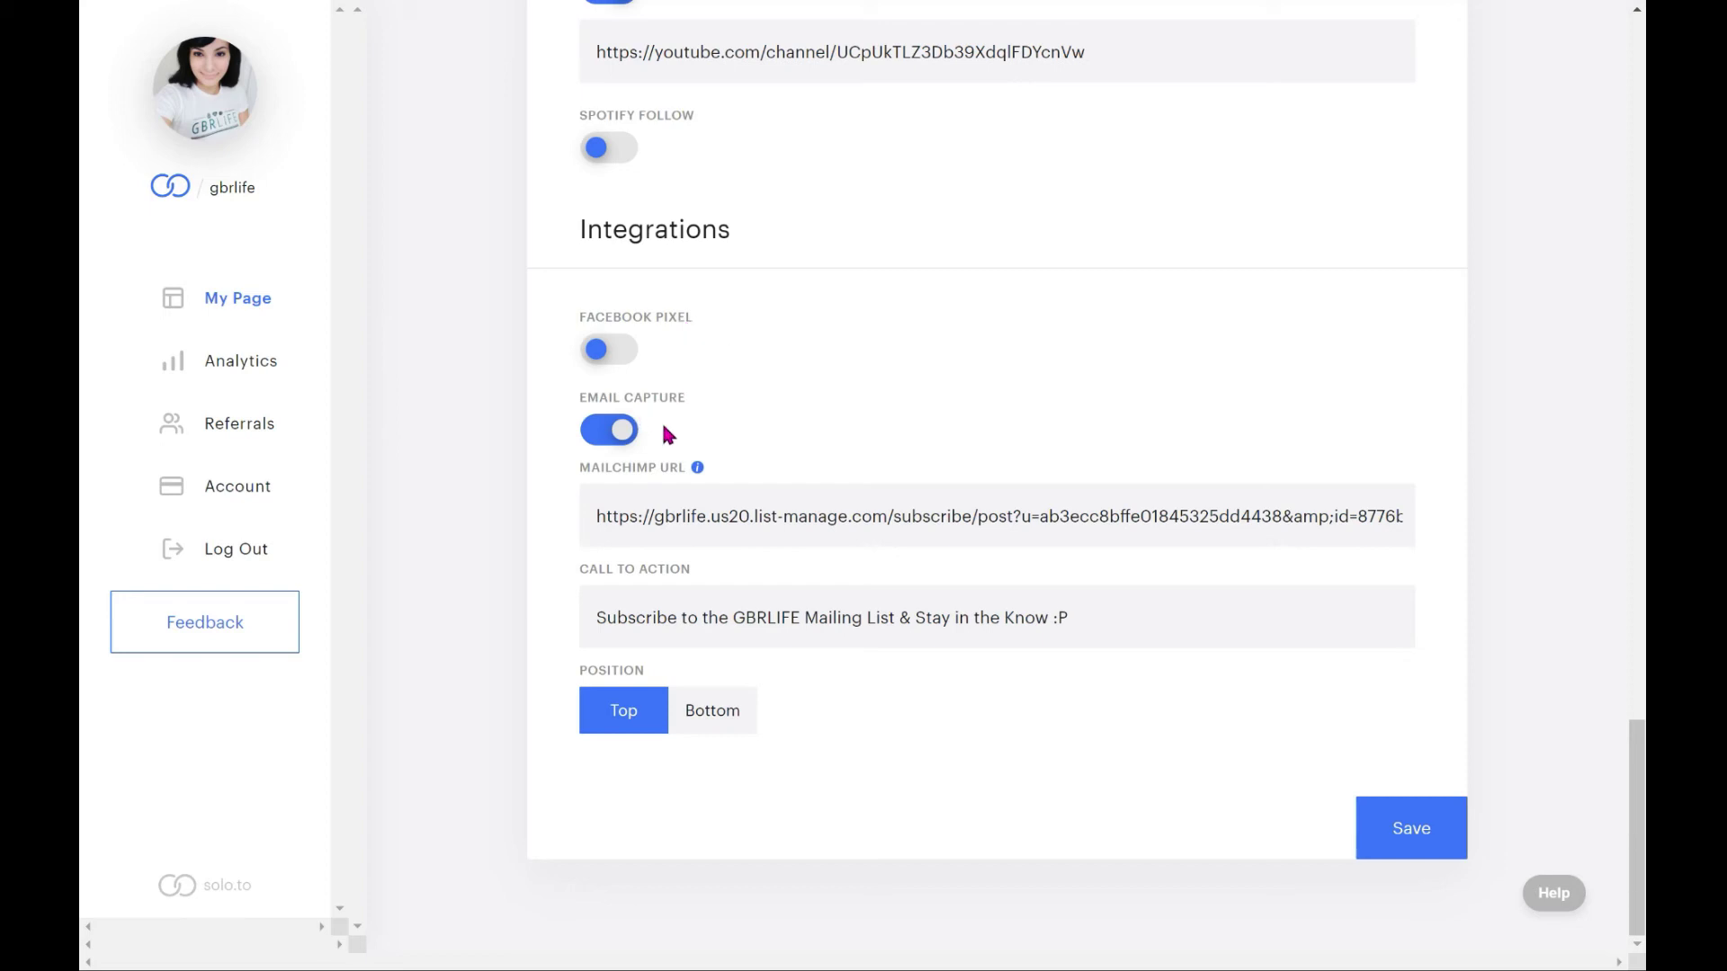
click(620, 351)
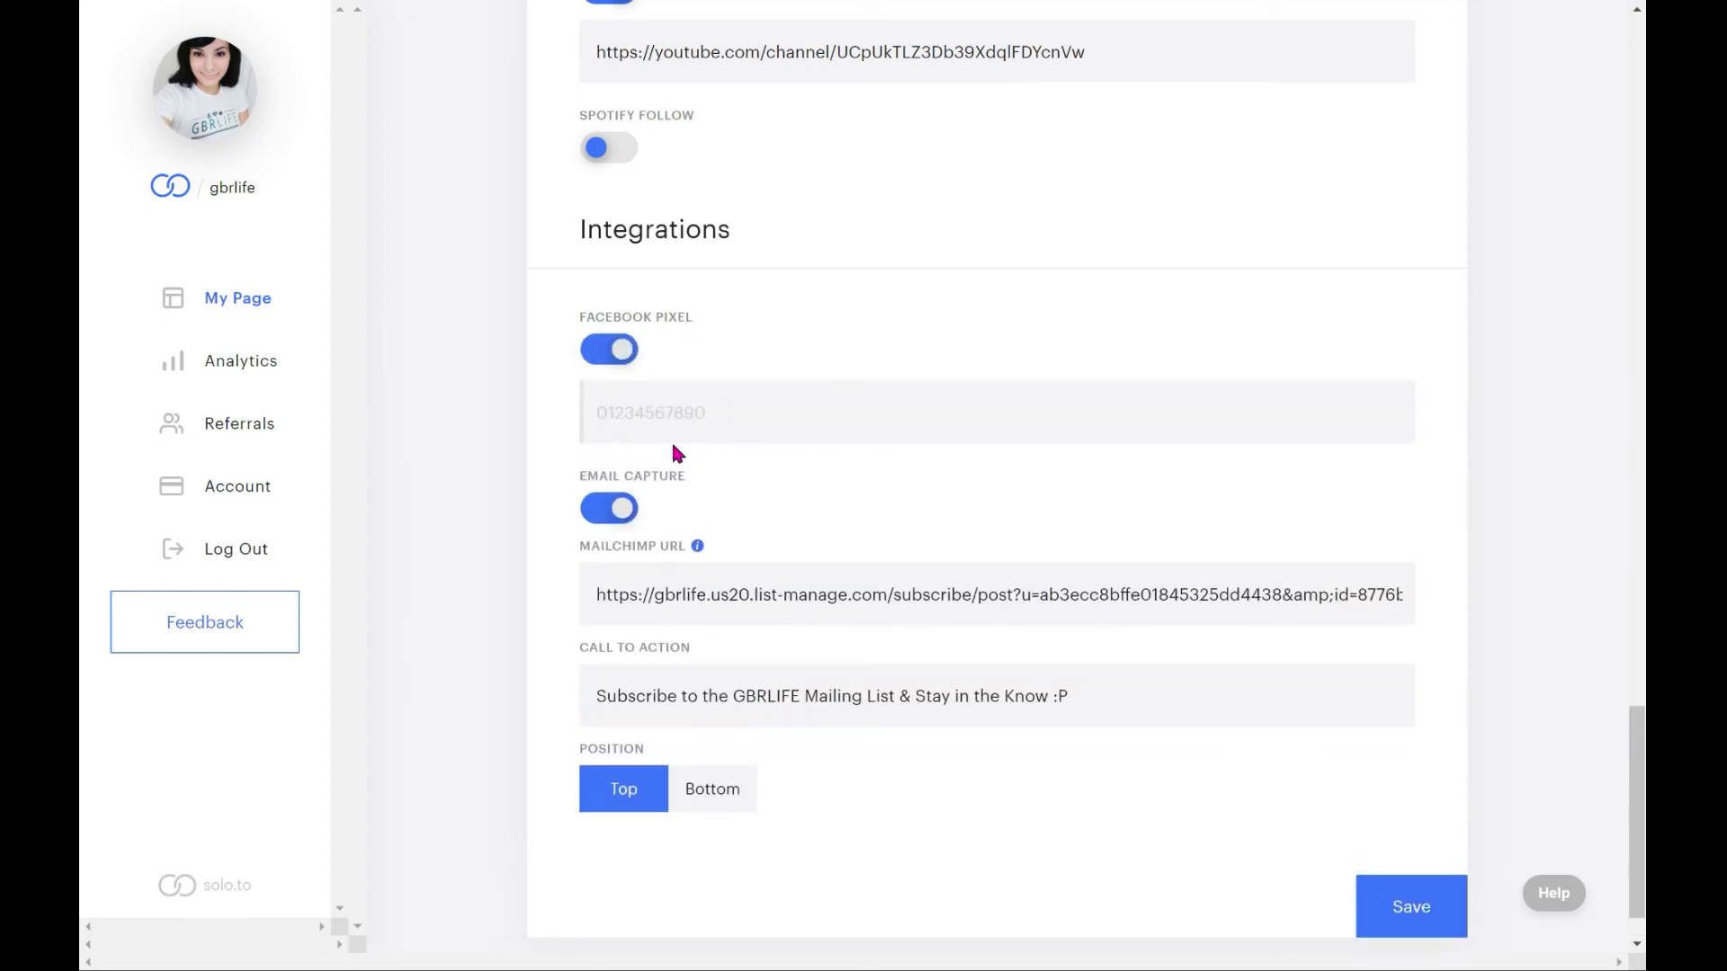
click(599, 351)
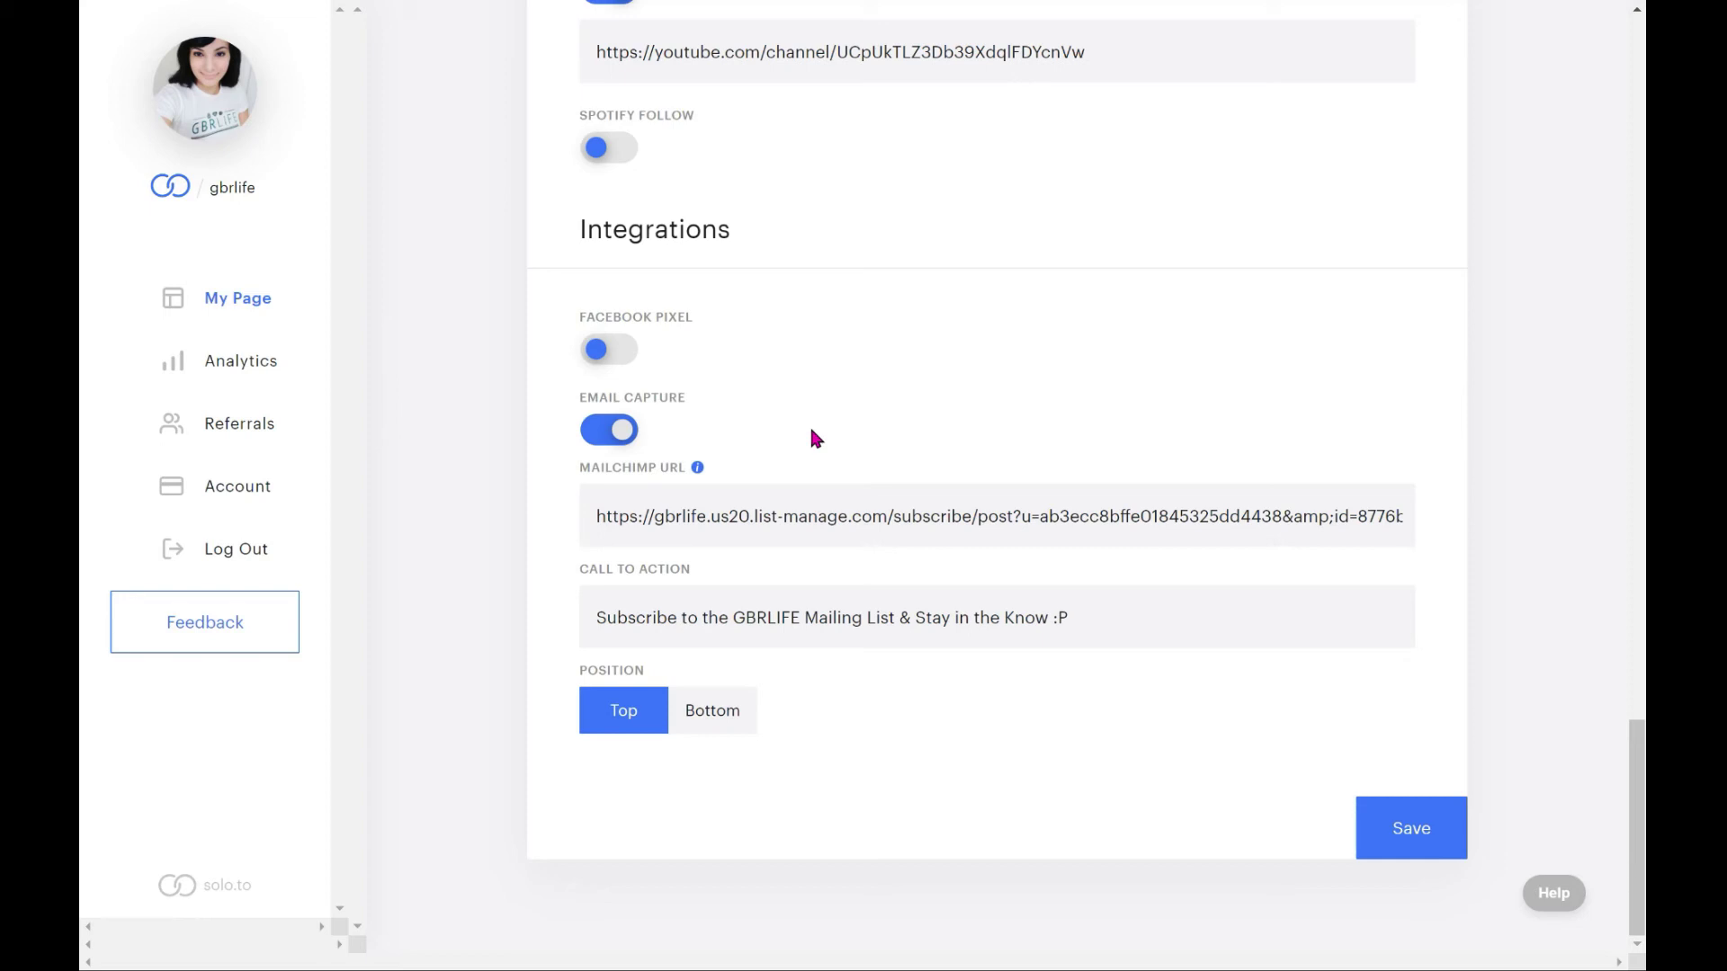
- Examine the Email Capture's Mailchimp URL and call to action, and try its Bottom position before switching back to Top
click(953, 609)
click(938, 534)
click(1459, 447)
click(841, 613)
click(907, 690)
click(717, 714)
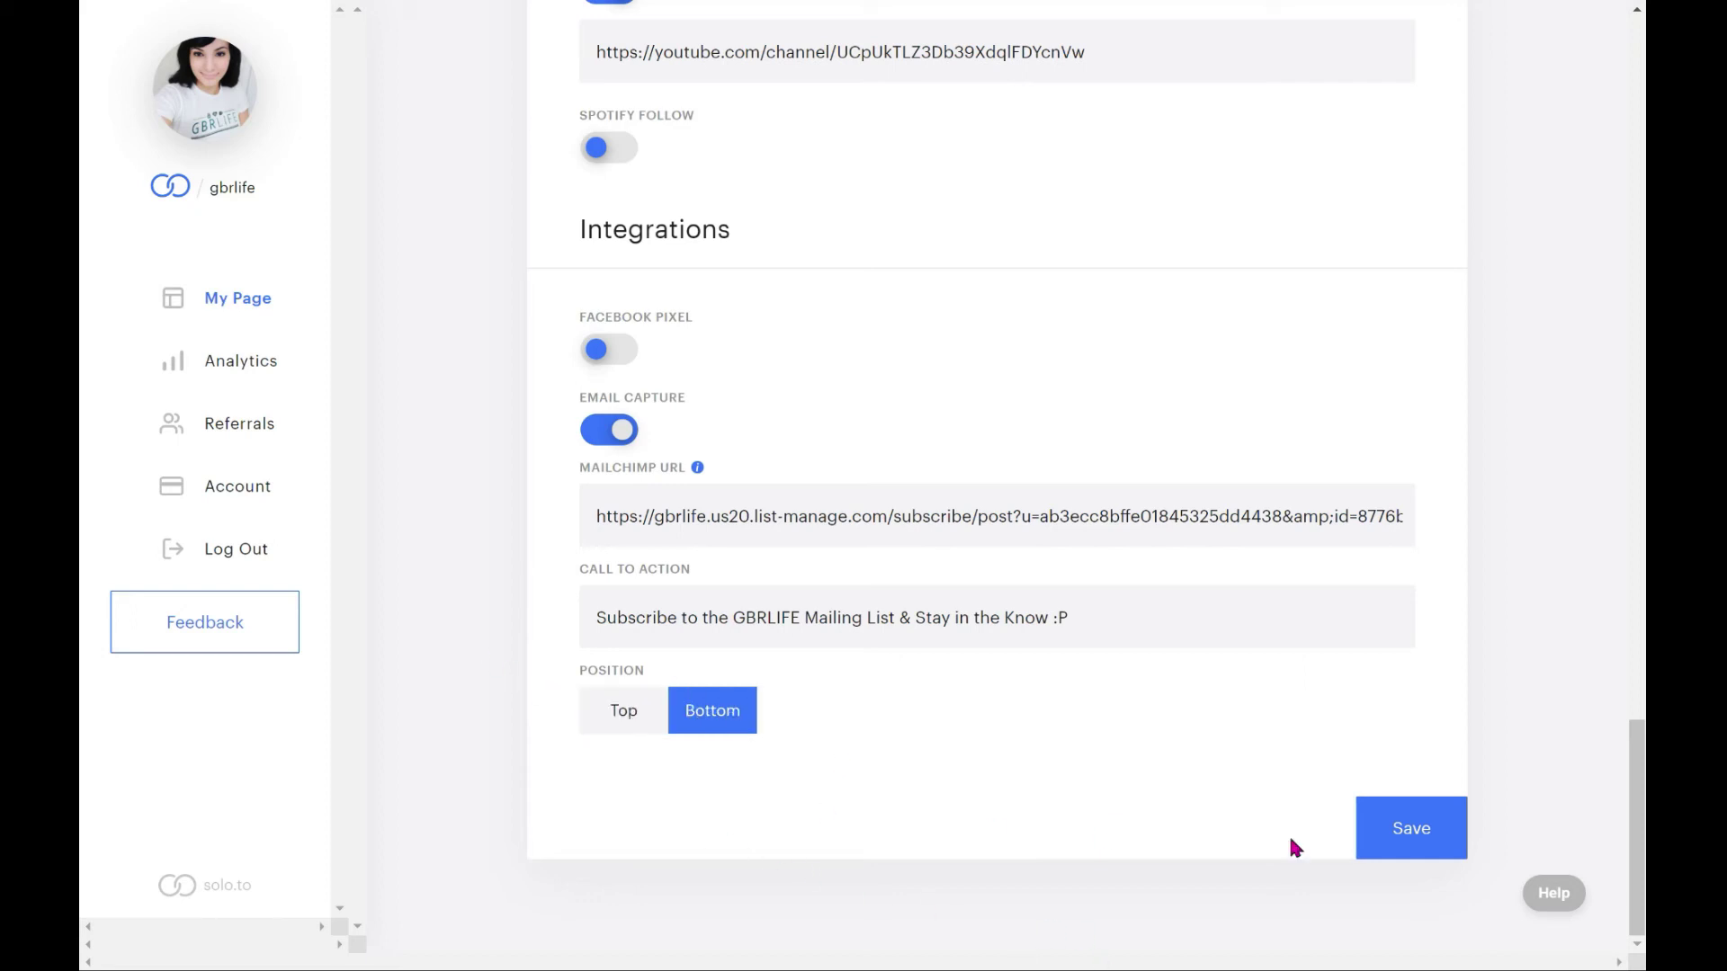
click(633, 735)
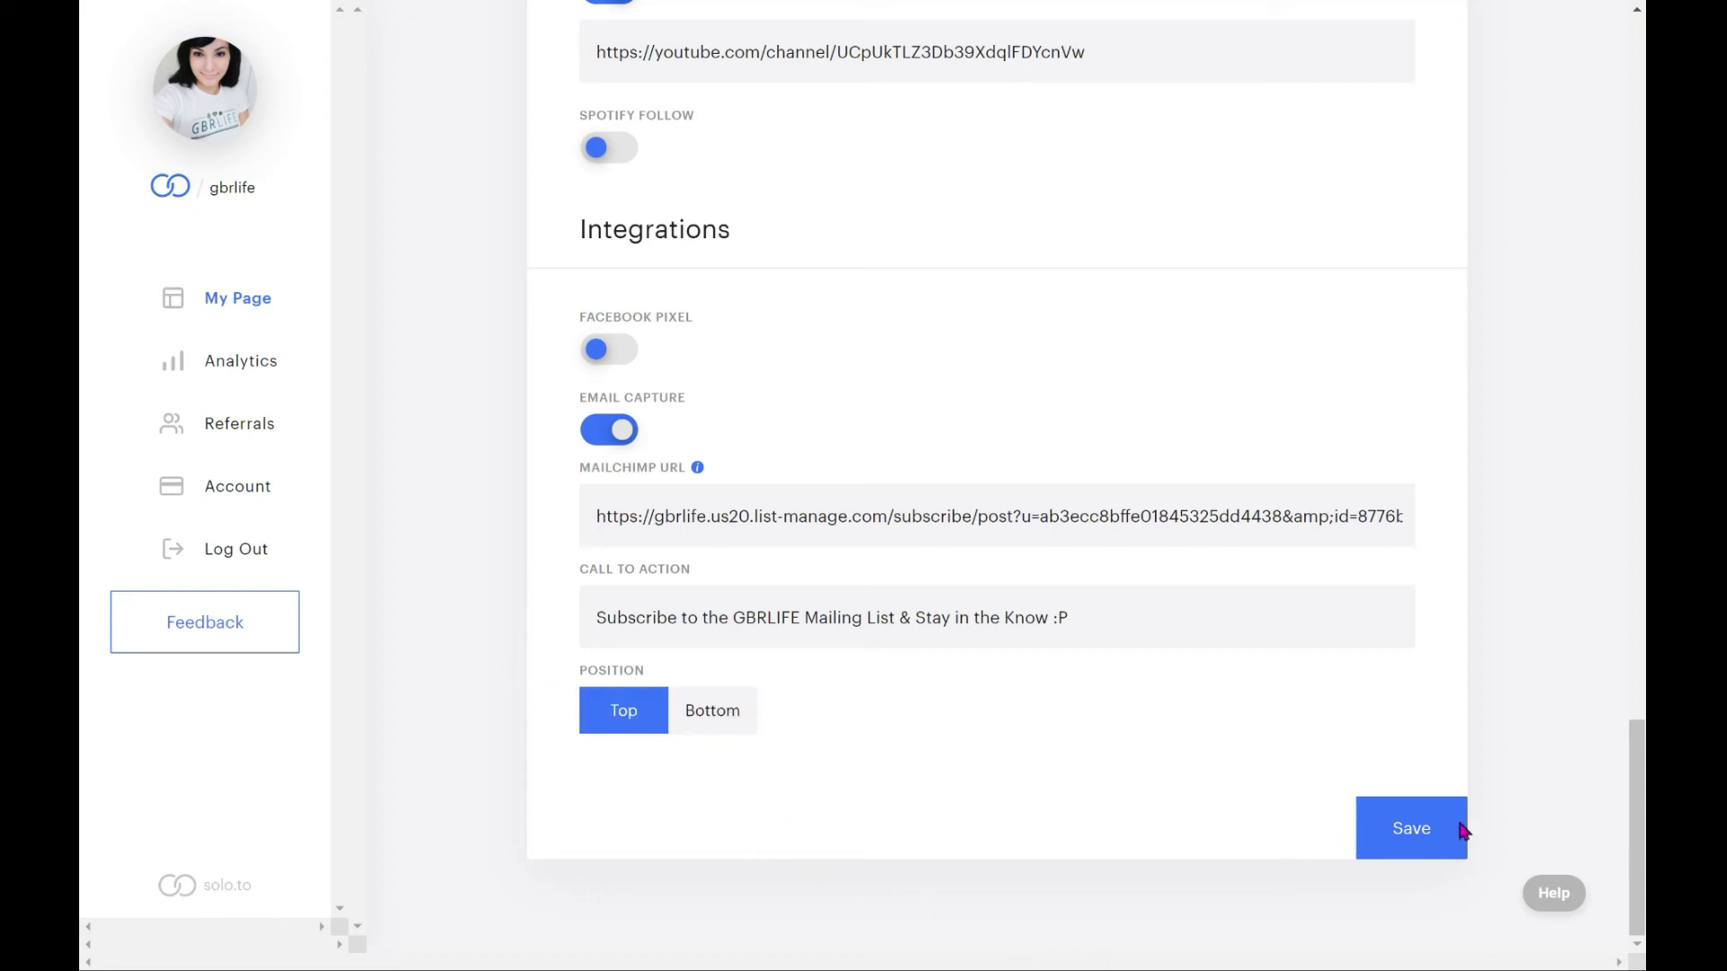
- Preview the page to check where the mailing list form sits with the Top position
scroll(1388, 335, up, 20)
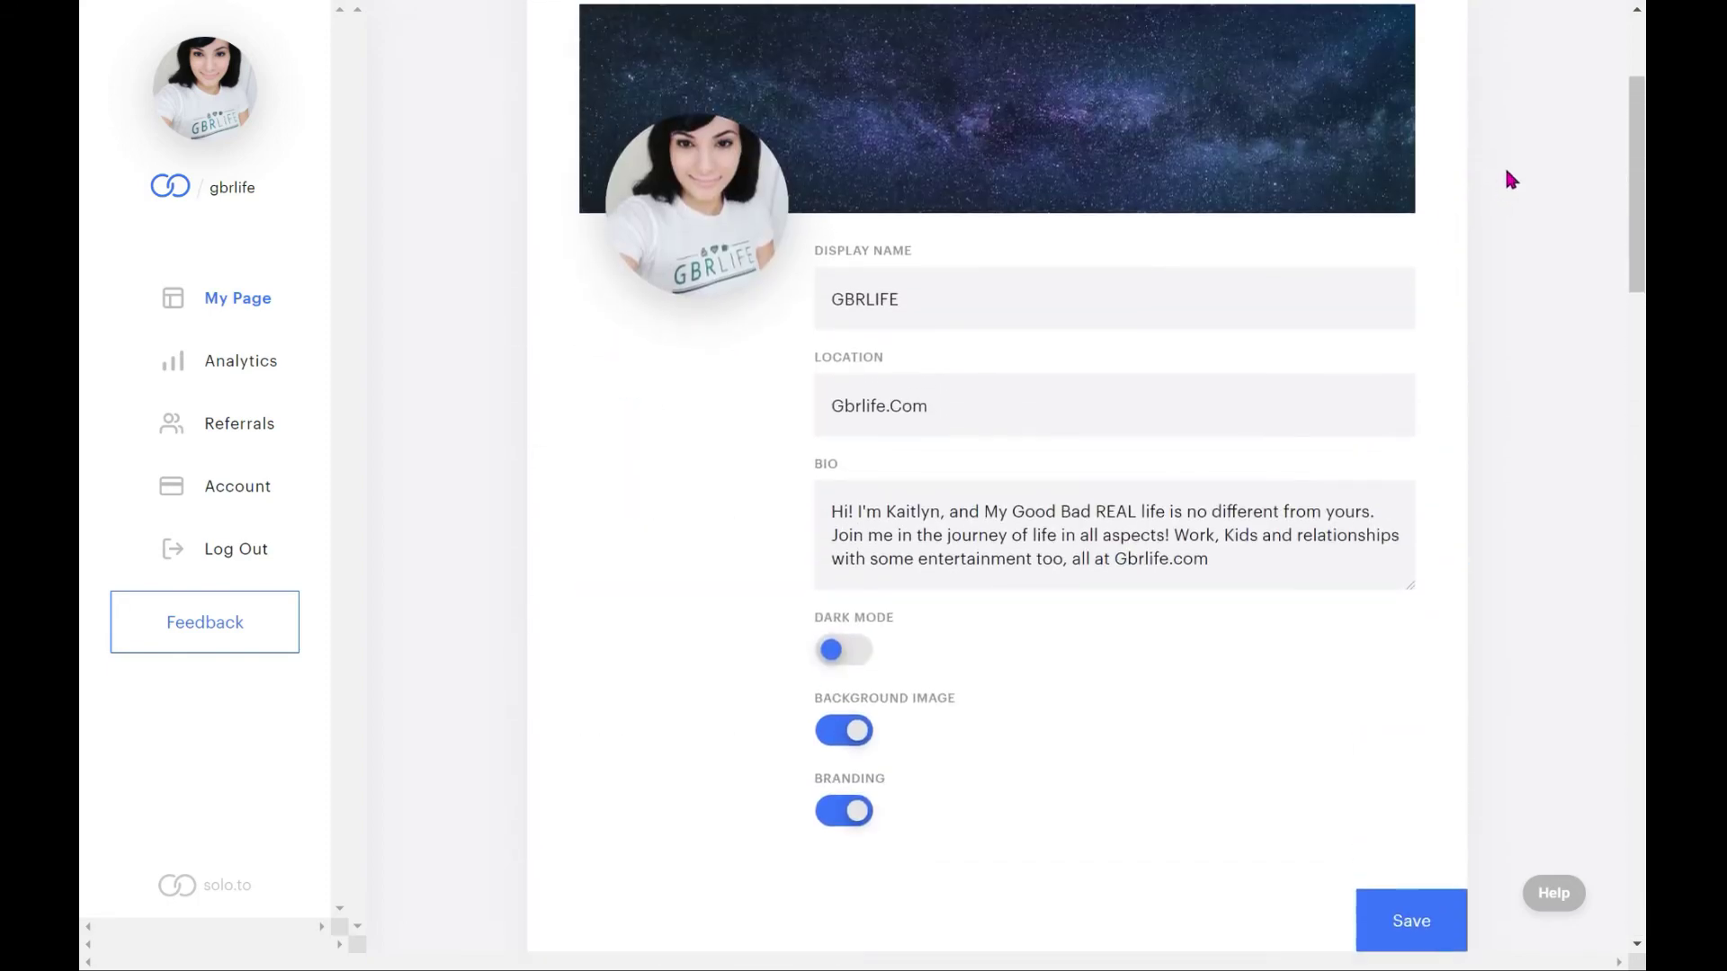
scroll(1508, 171, up, 3)
click(1409, 65)
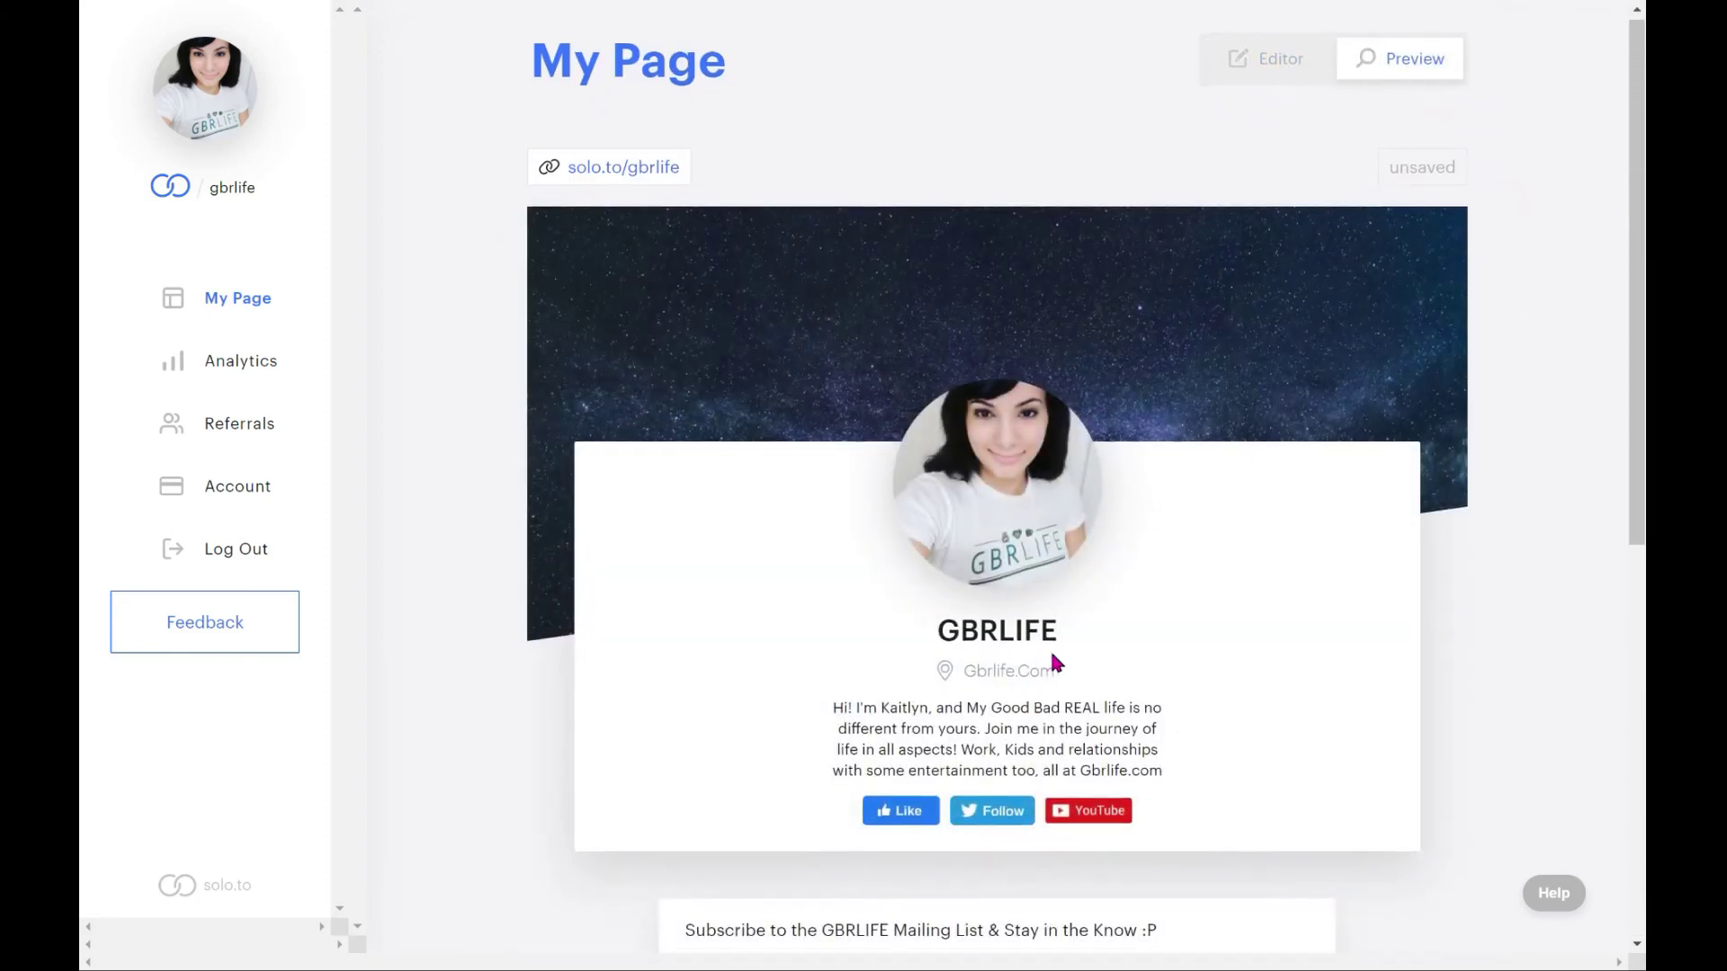
scroll(1053, 667, down, 5)
scroll(1326, 451, up, 4)
scroll(1364, 411, up, 1)
- Return to the editor, set the Email Capture position to Bottom and save the settings
click(1272, 70)
scroll(1639, 135, down, 4)
scroll(1638, 135, down, 10)
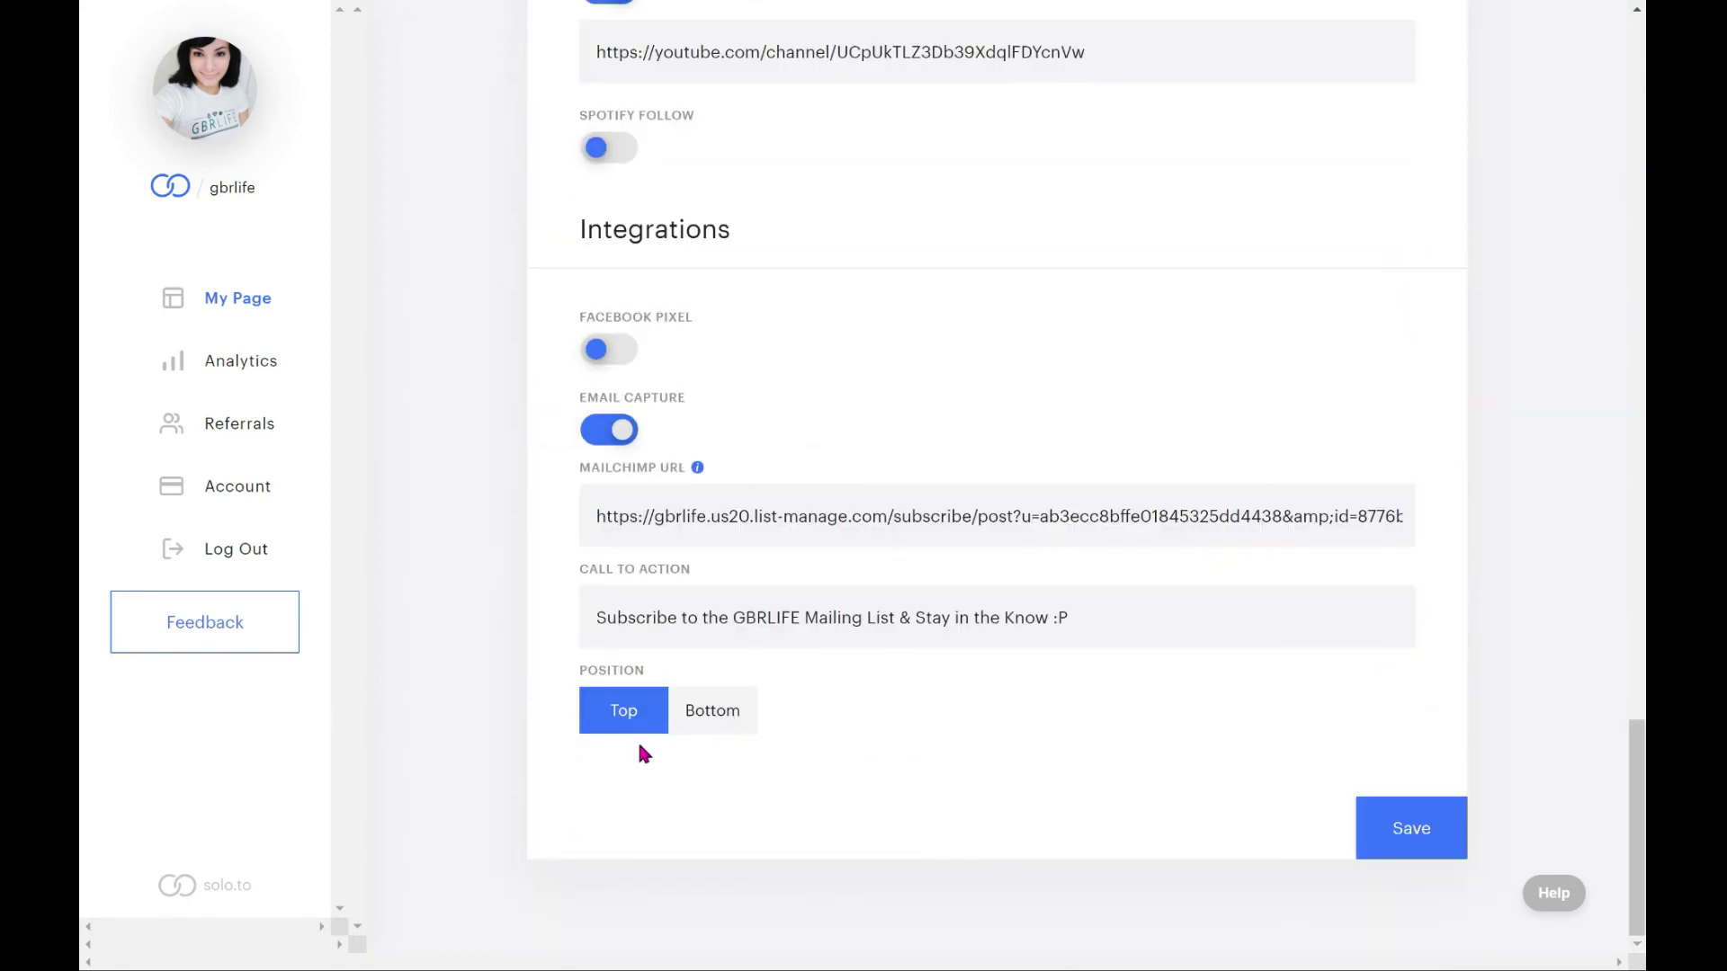
click(731, 719)
click(1374, 823)
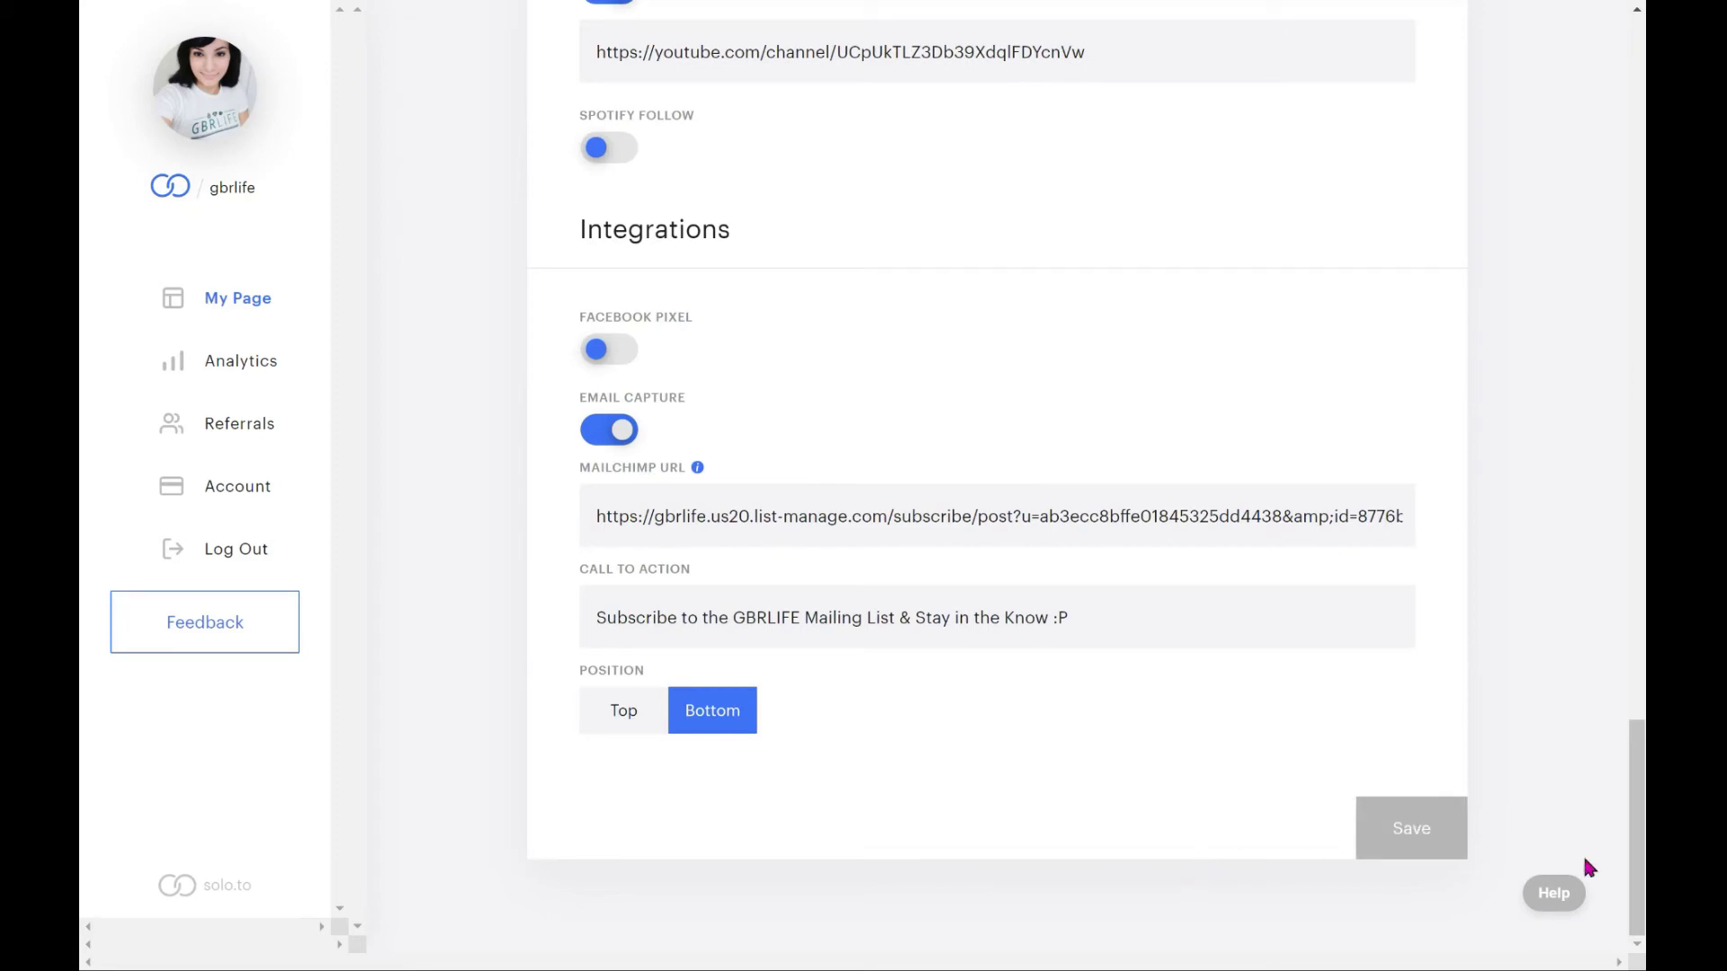
- Preview the page to check the mailing list form's placement with the Bottom position
scroll(1472, 855, up, 15)
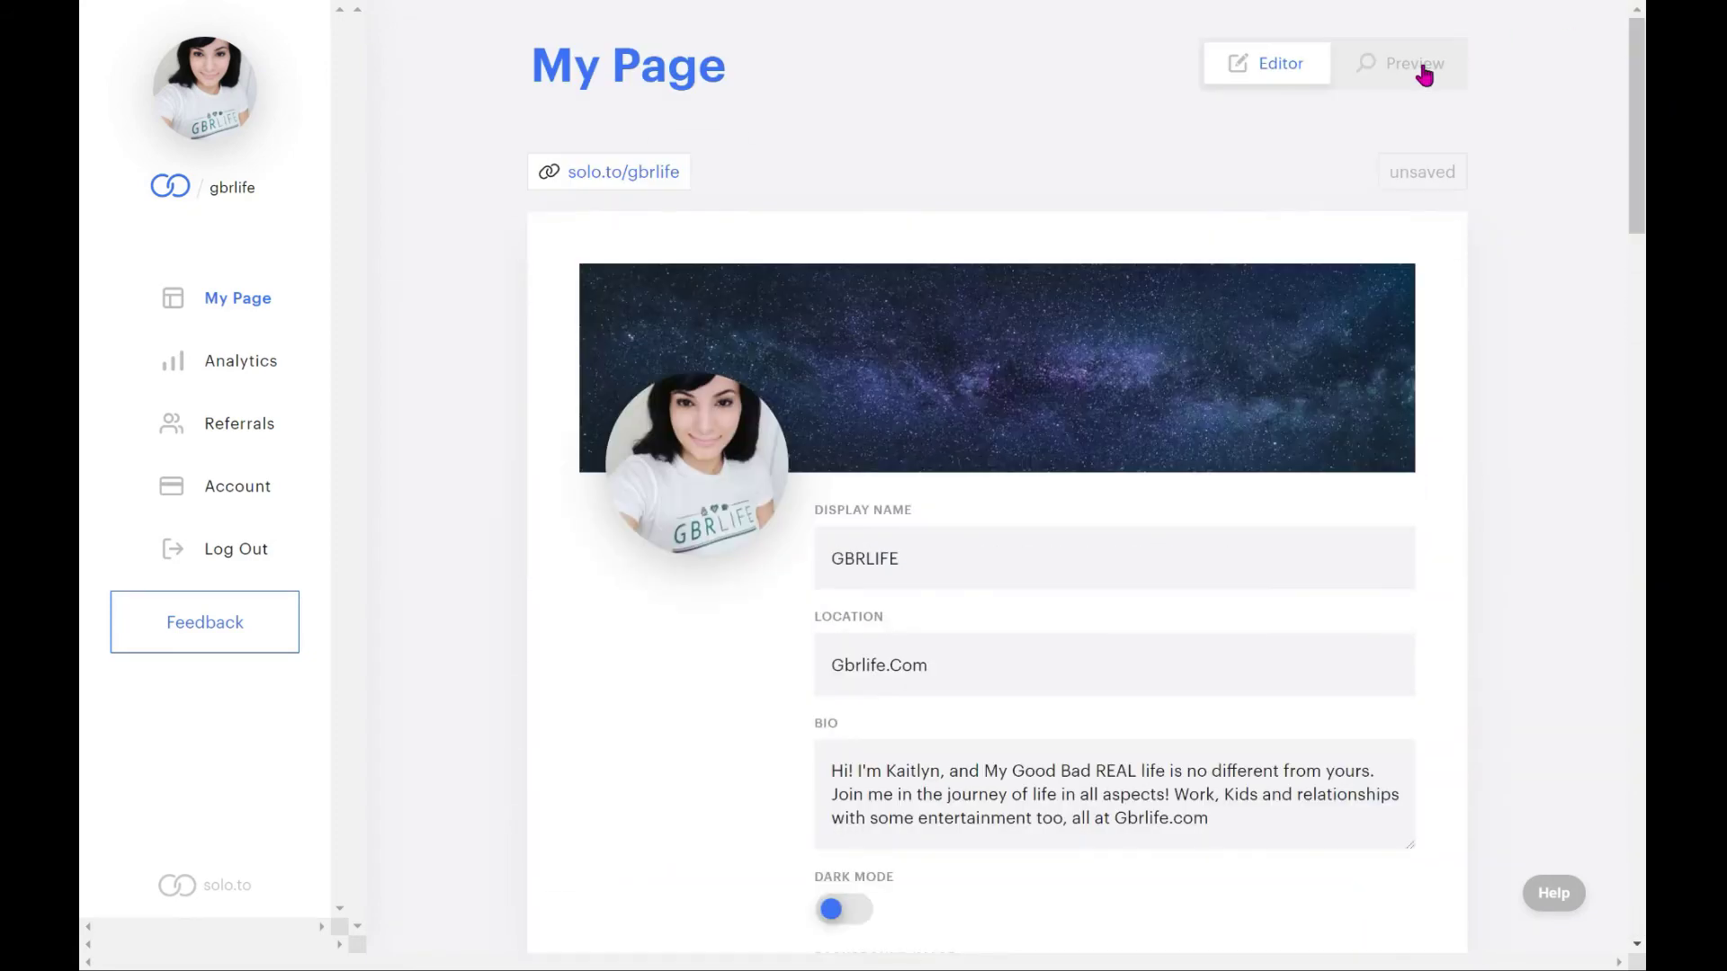
click(1429, 76)
scroll(1624, 49, down, 10)
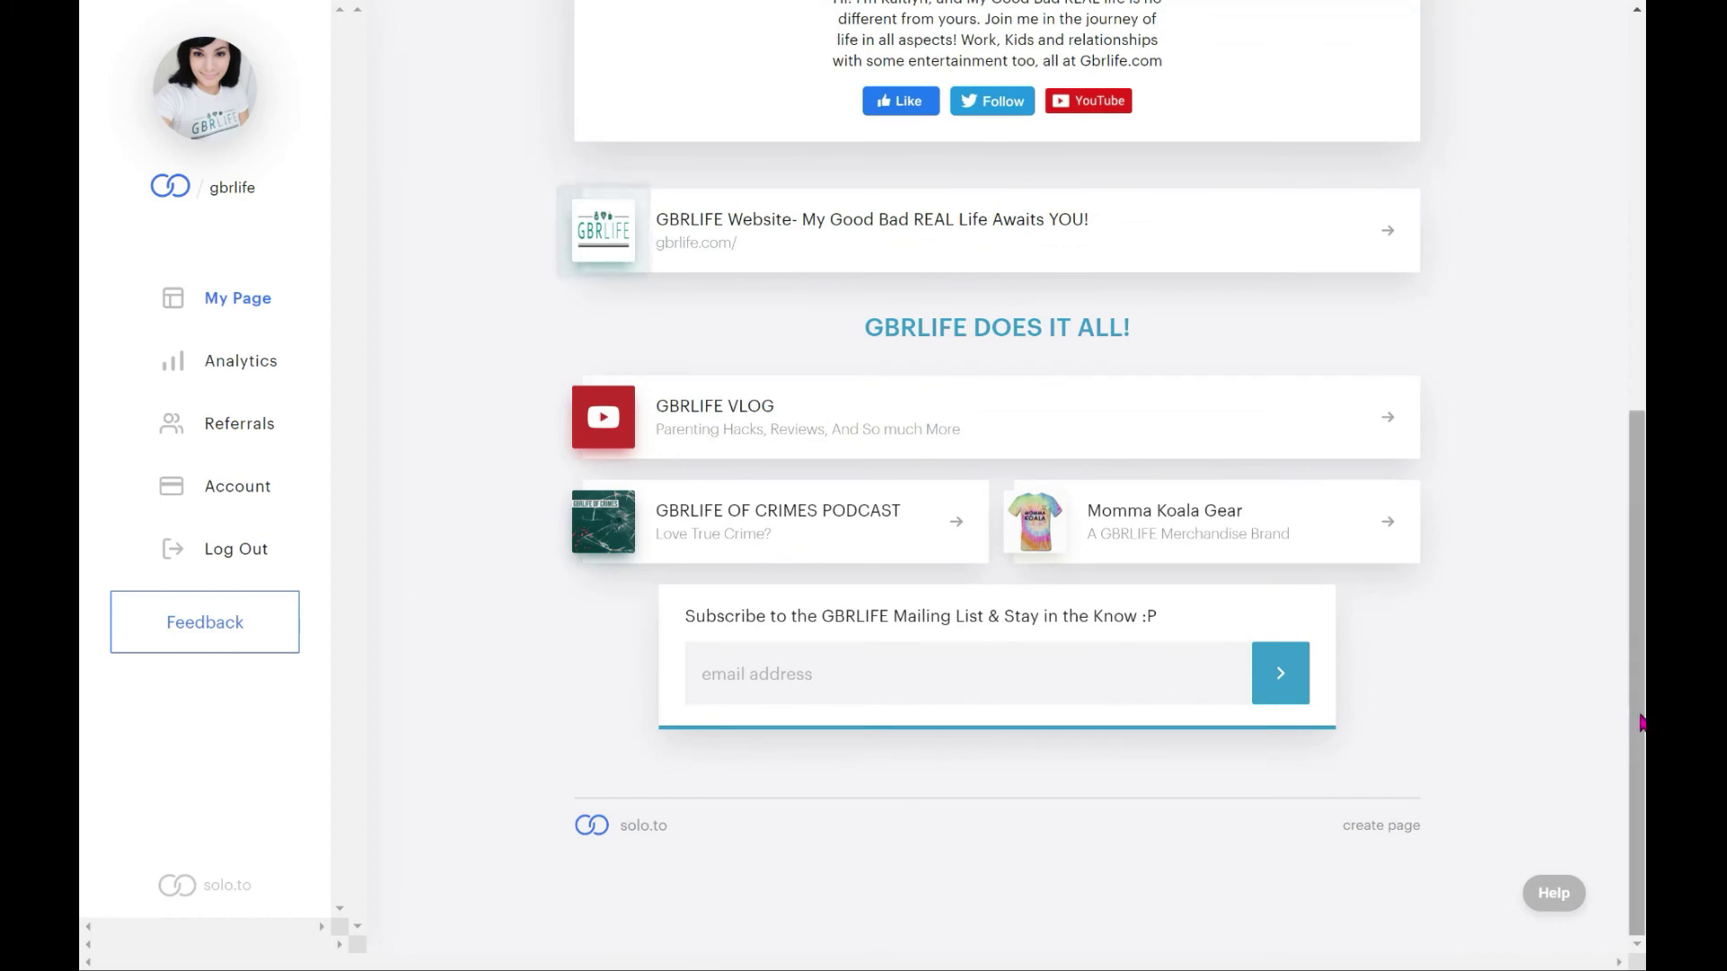
scroll(1641, 739, up, 10)
- Return to the editor, set the Email Capture position to Top and save the settings
click(1260, 82)
drag(1633, 70, 1635, 771)
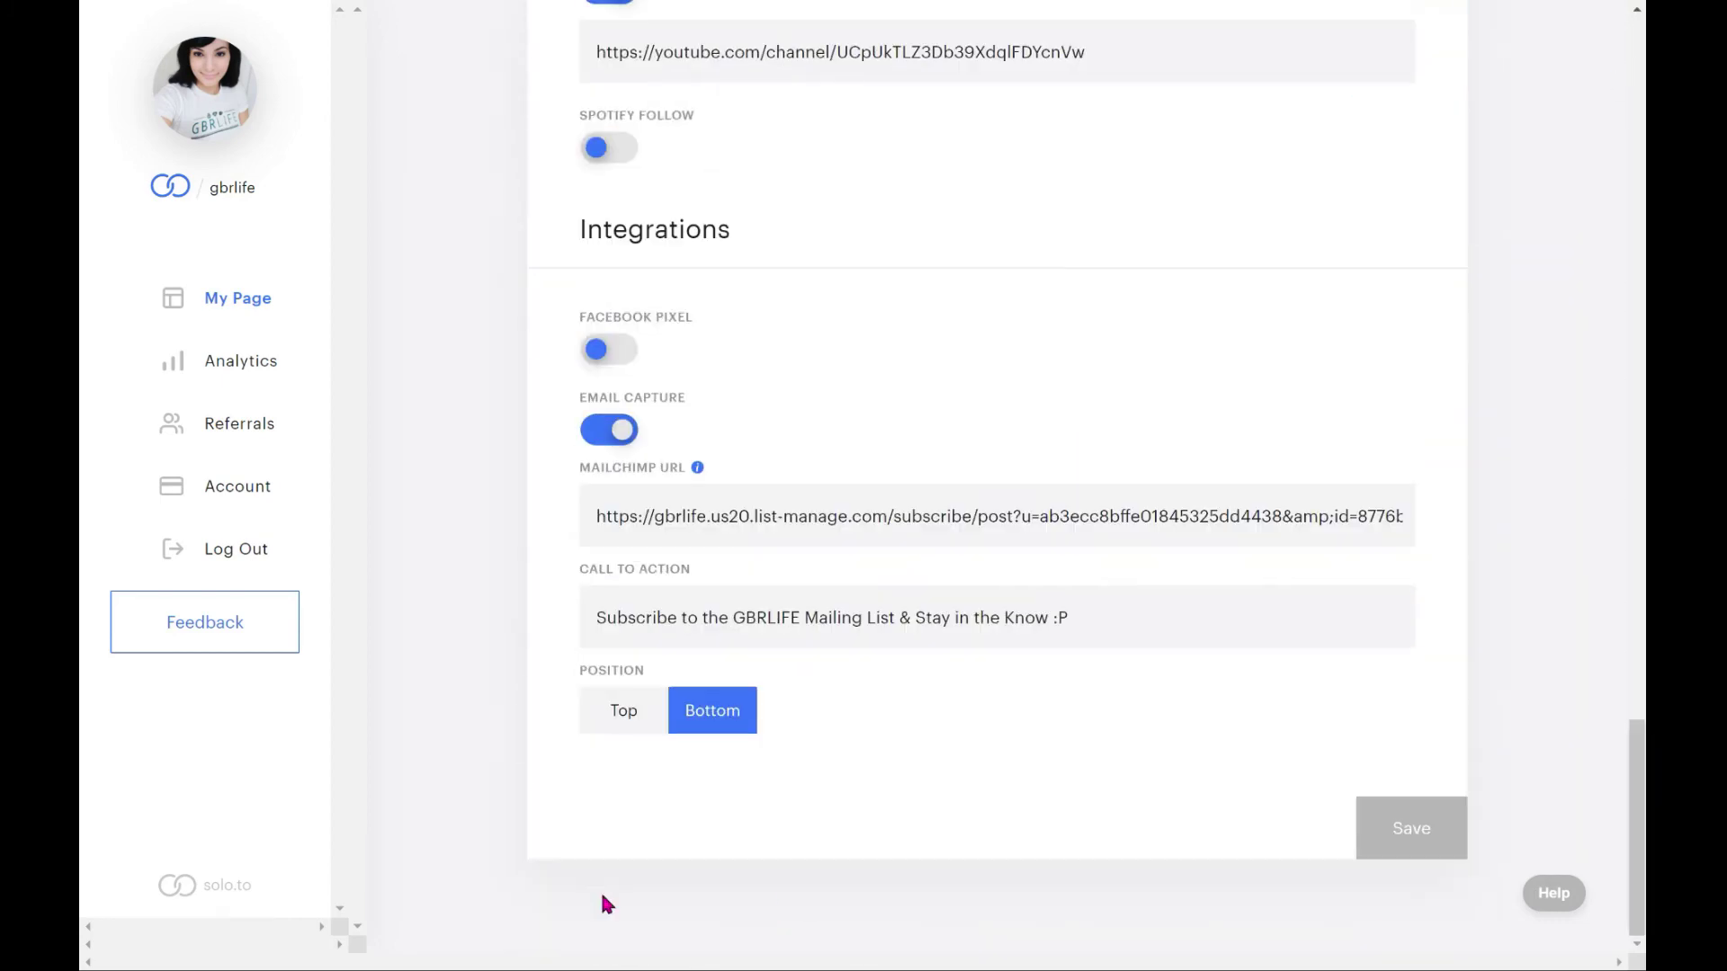
click(648, 727)
click(1410, 853)
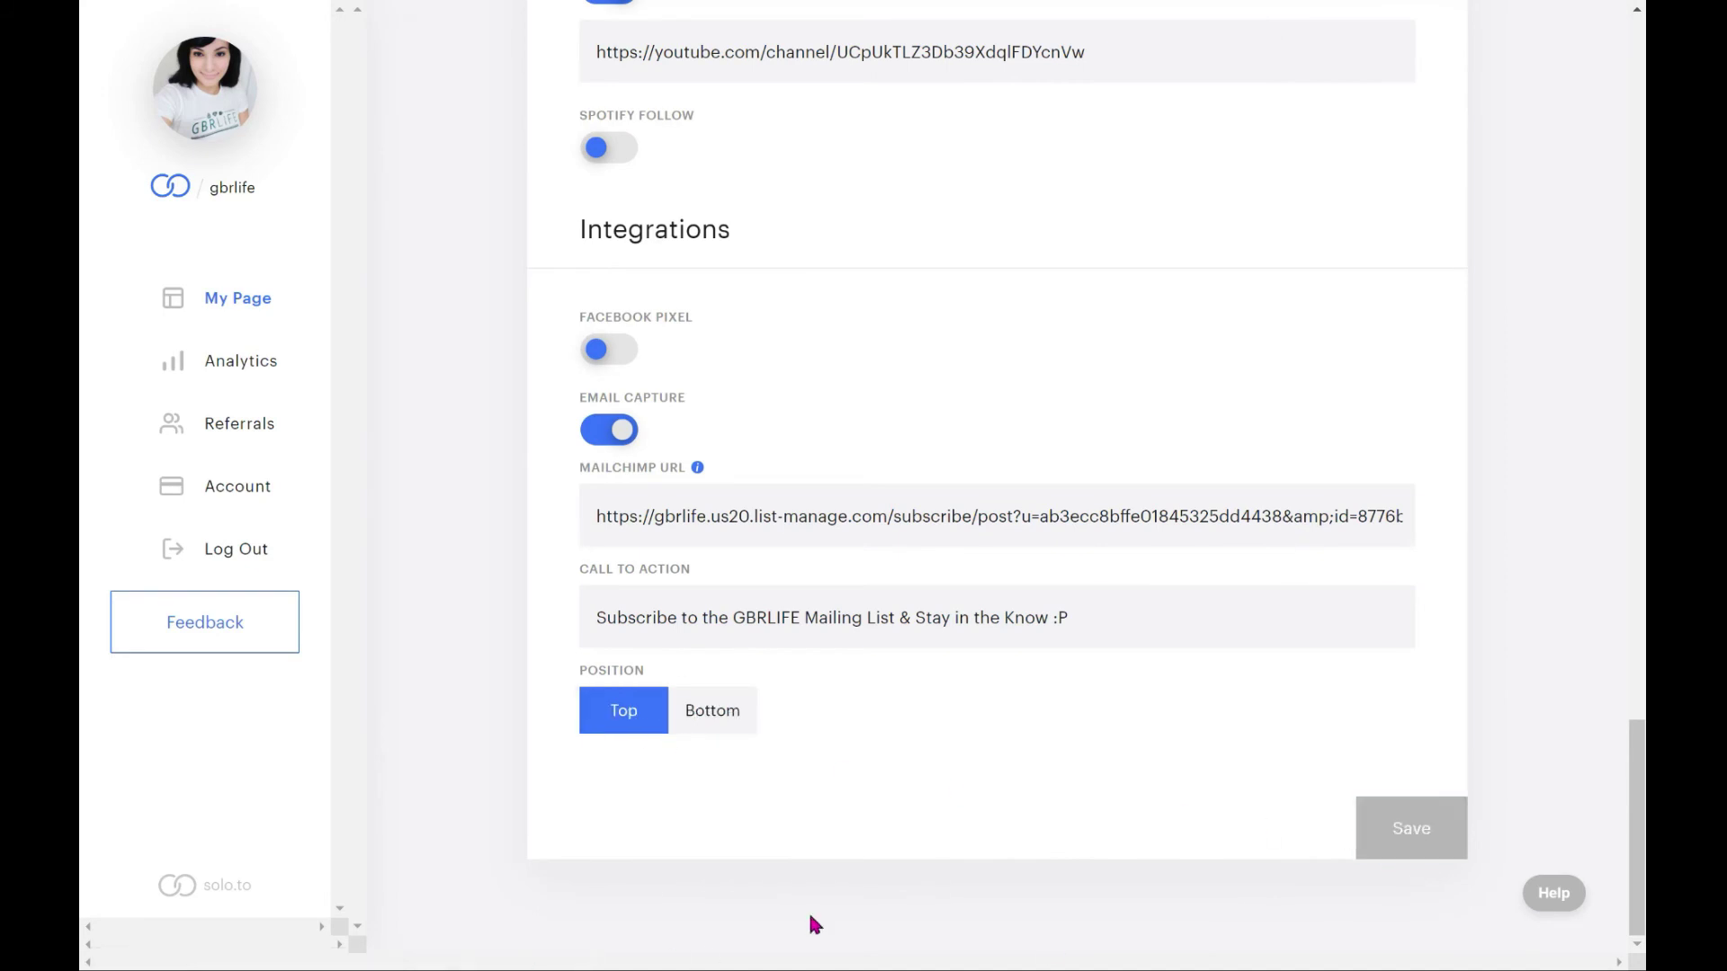
- Preview the whole page again, examining the profile card, social buttons, mailing list form and links
drag(1638, 841, 1214, 16)
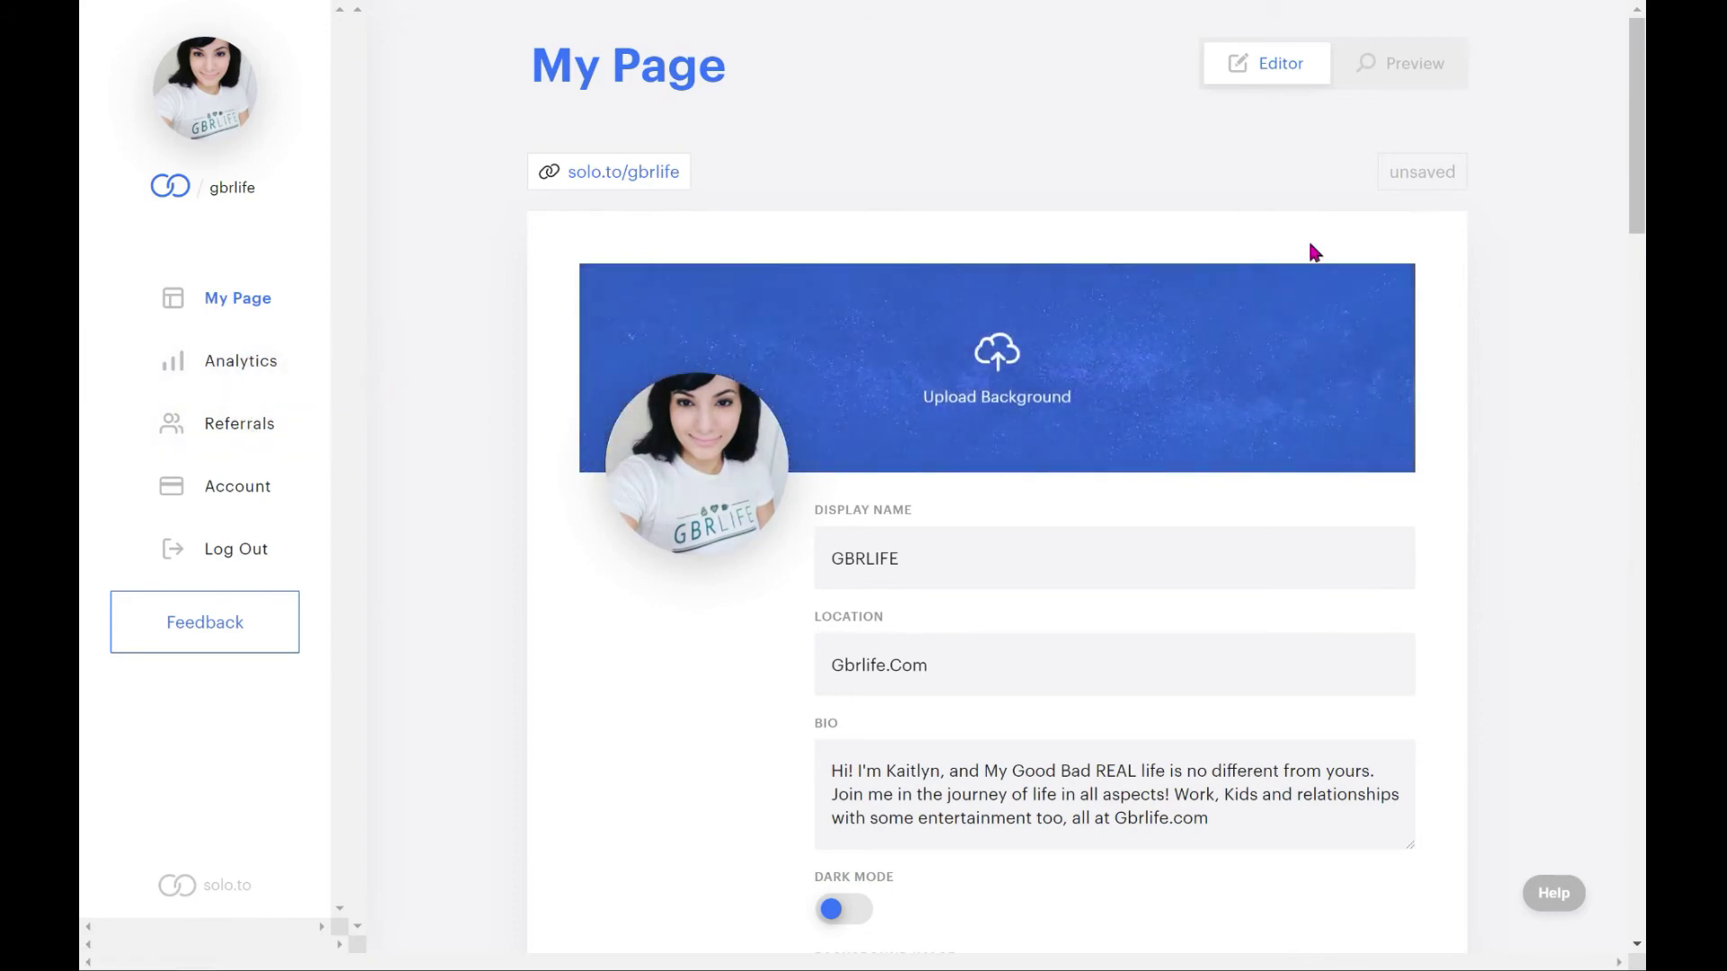
click(1399, 67)
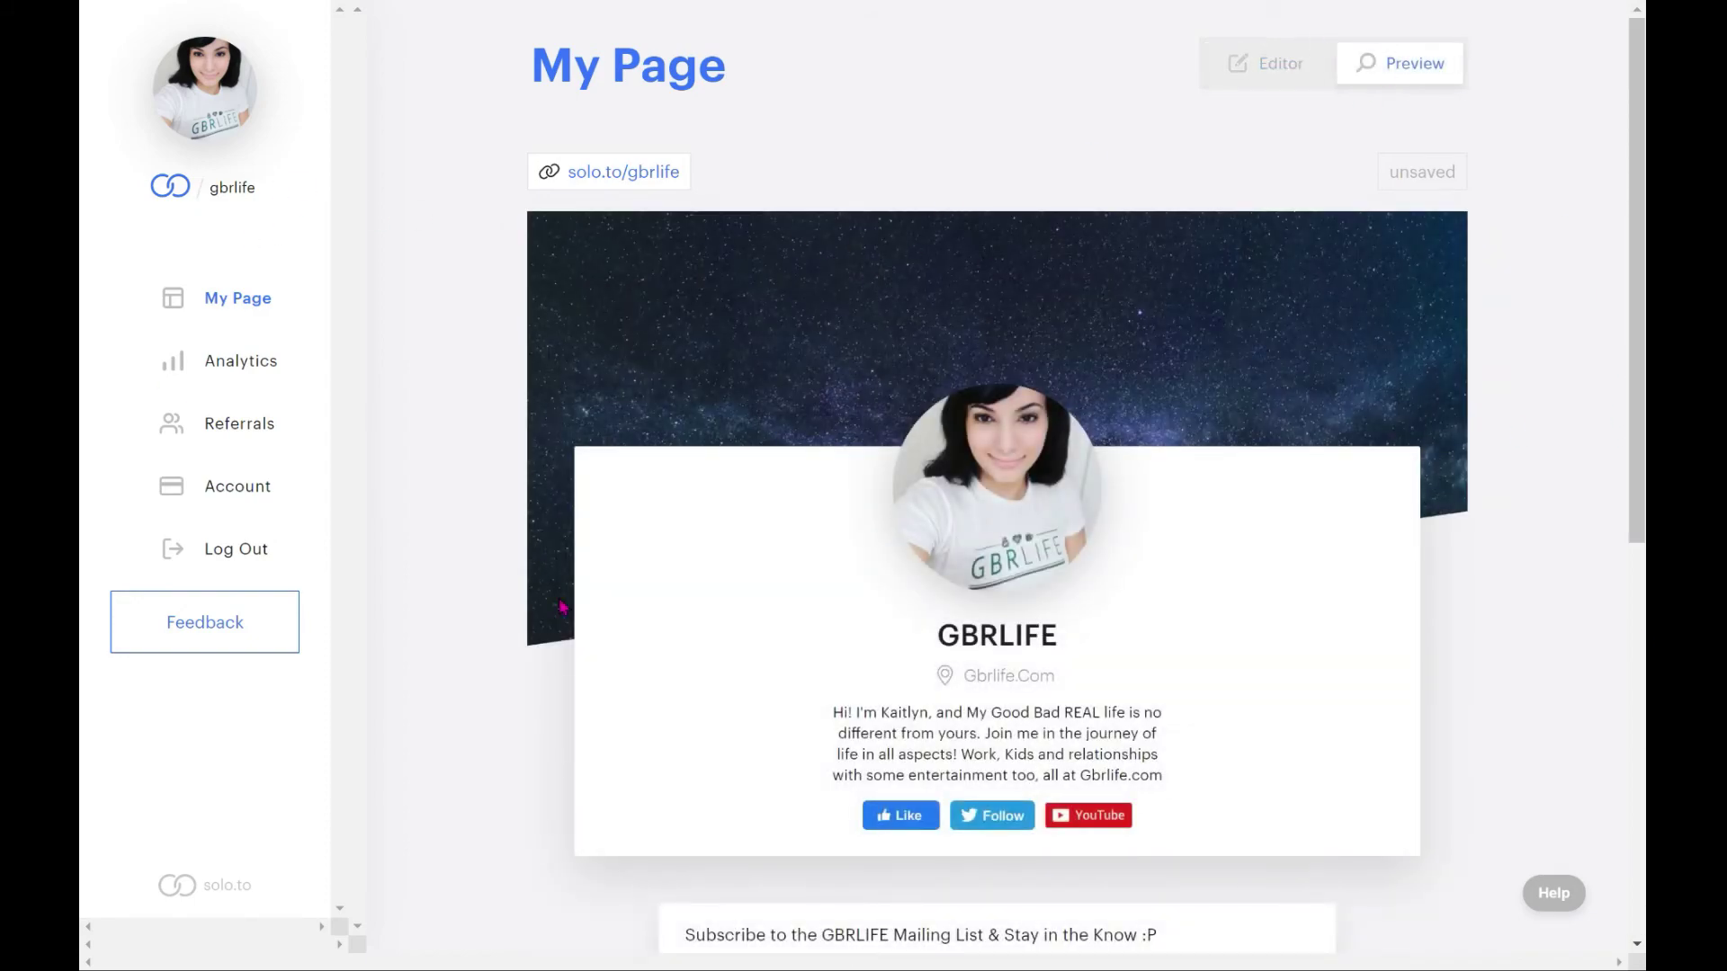
scroll(1422, 599, down, 6)
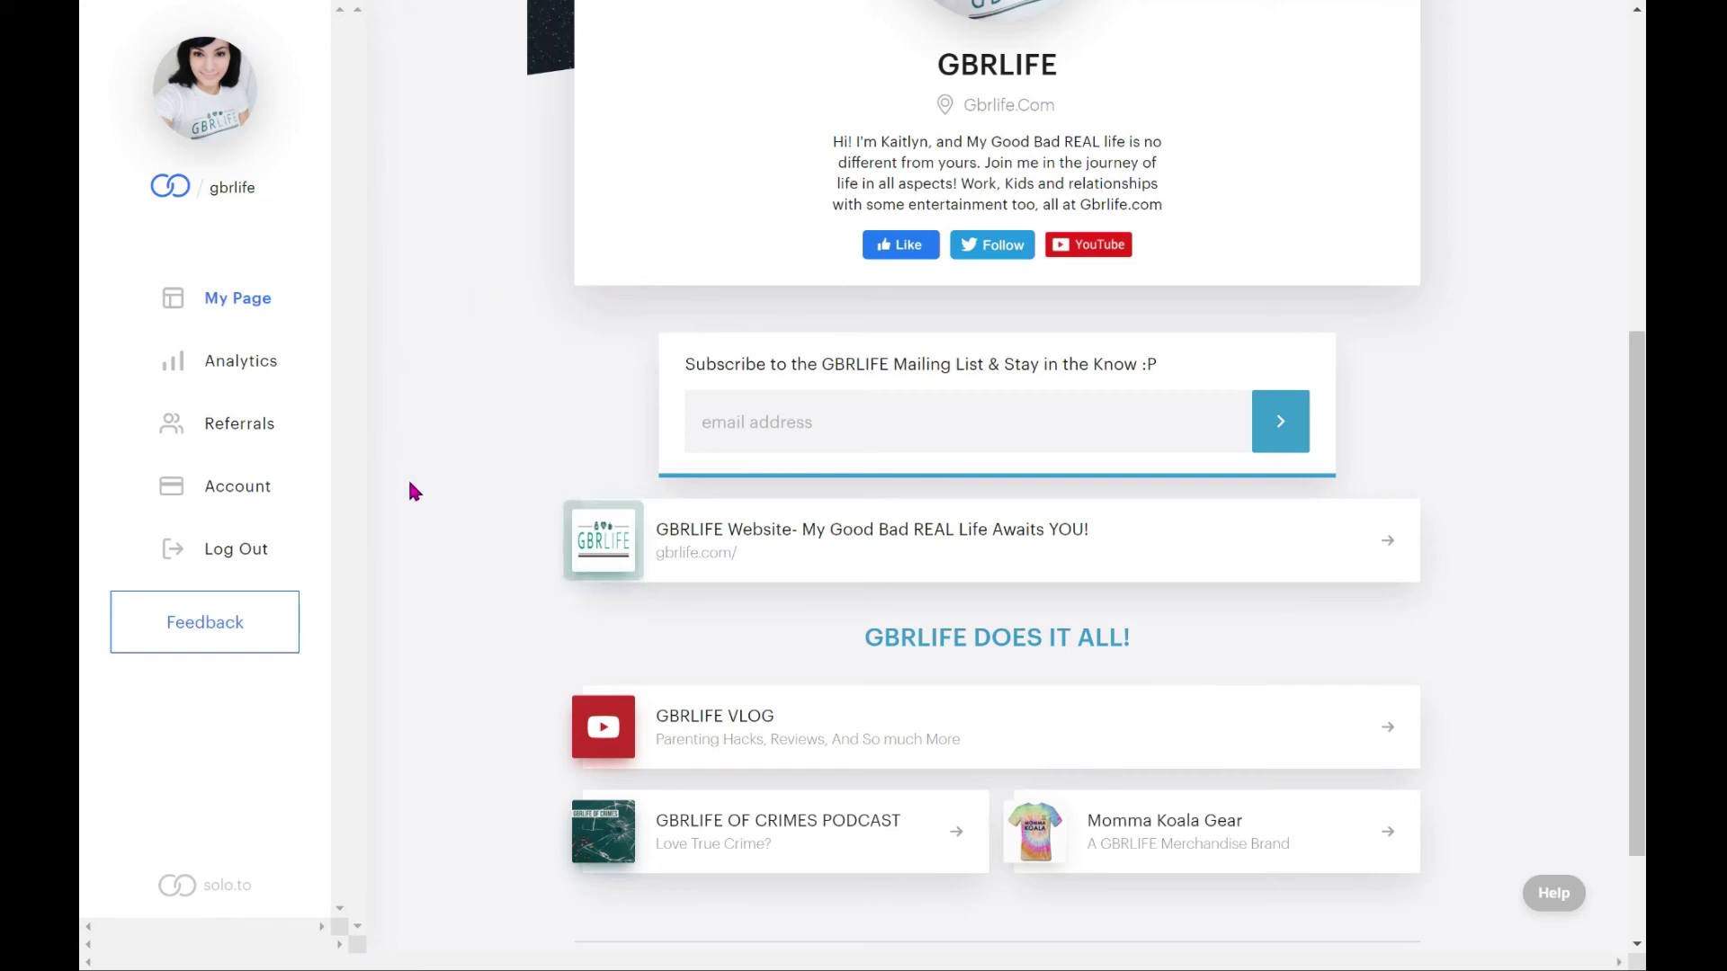
scroll(410, 478, up, 5)
scroll(415, 489, up, 2)
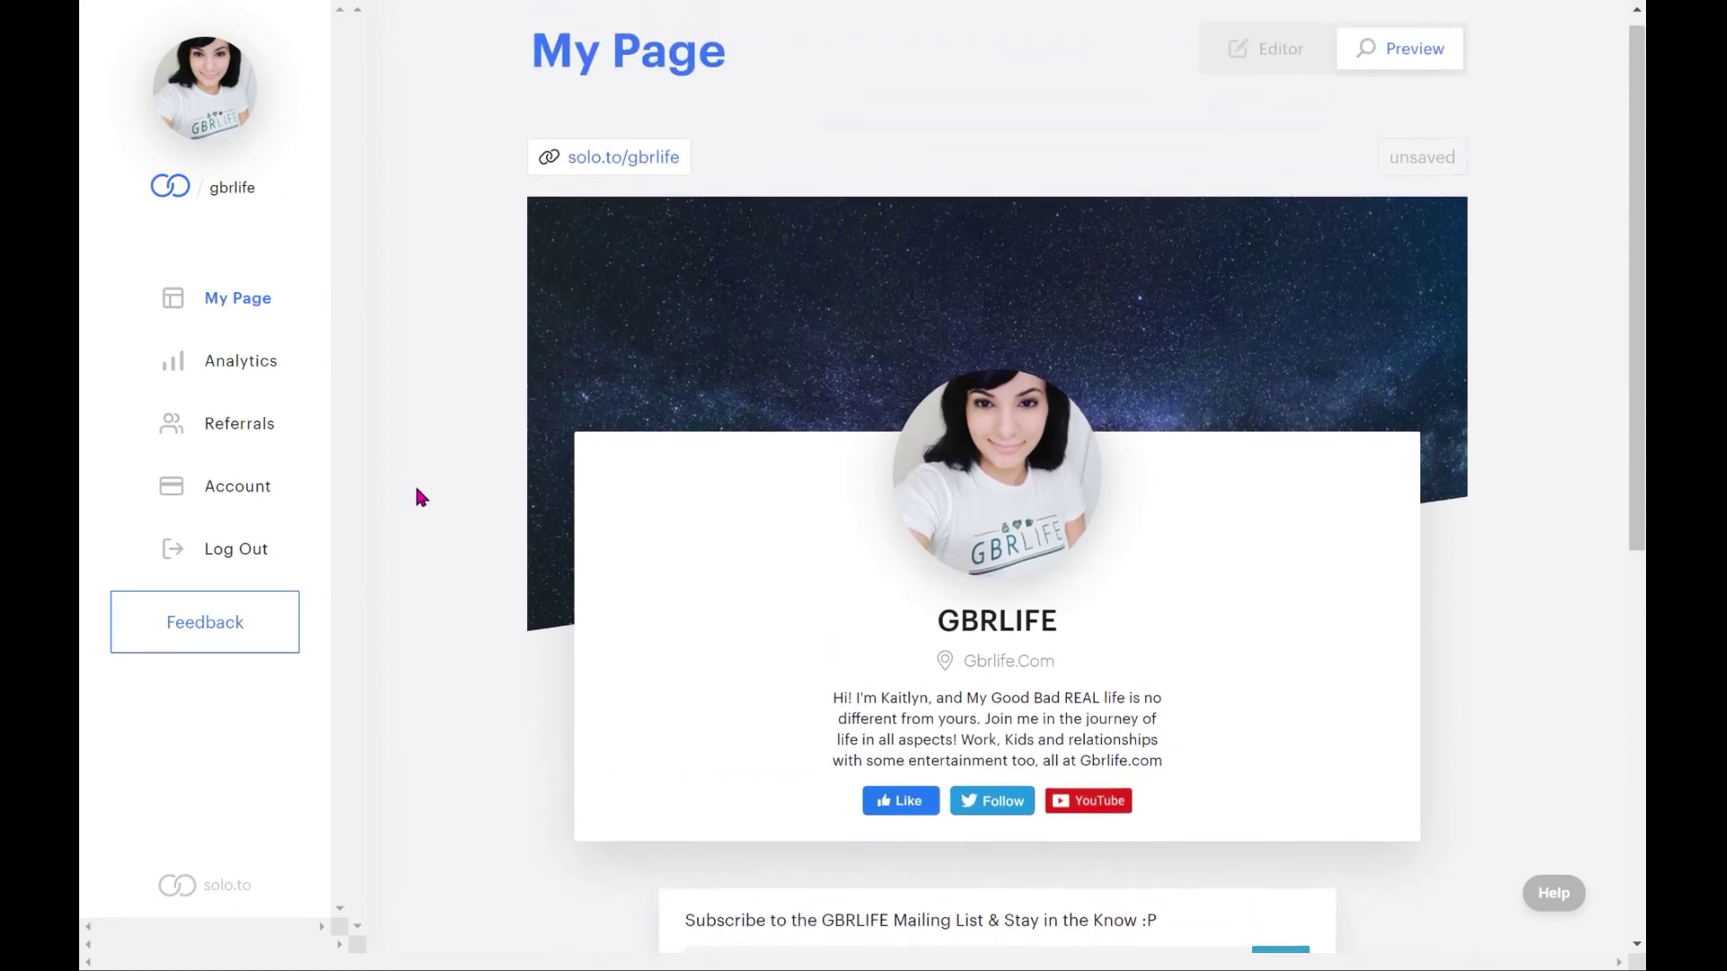
- Open the Referrals page and examine the Affiliate Program's earnings, commission terms, PayPal payout field and referral list
click(255, 427)
scroll(1527, 462, down, 8)
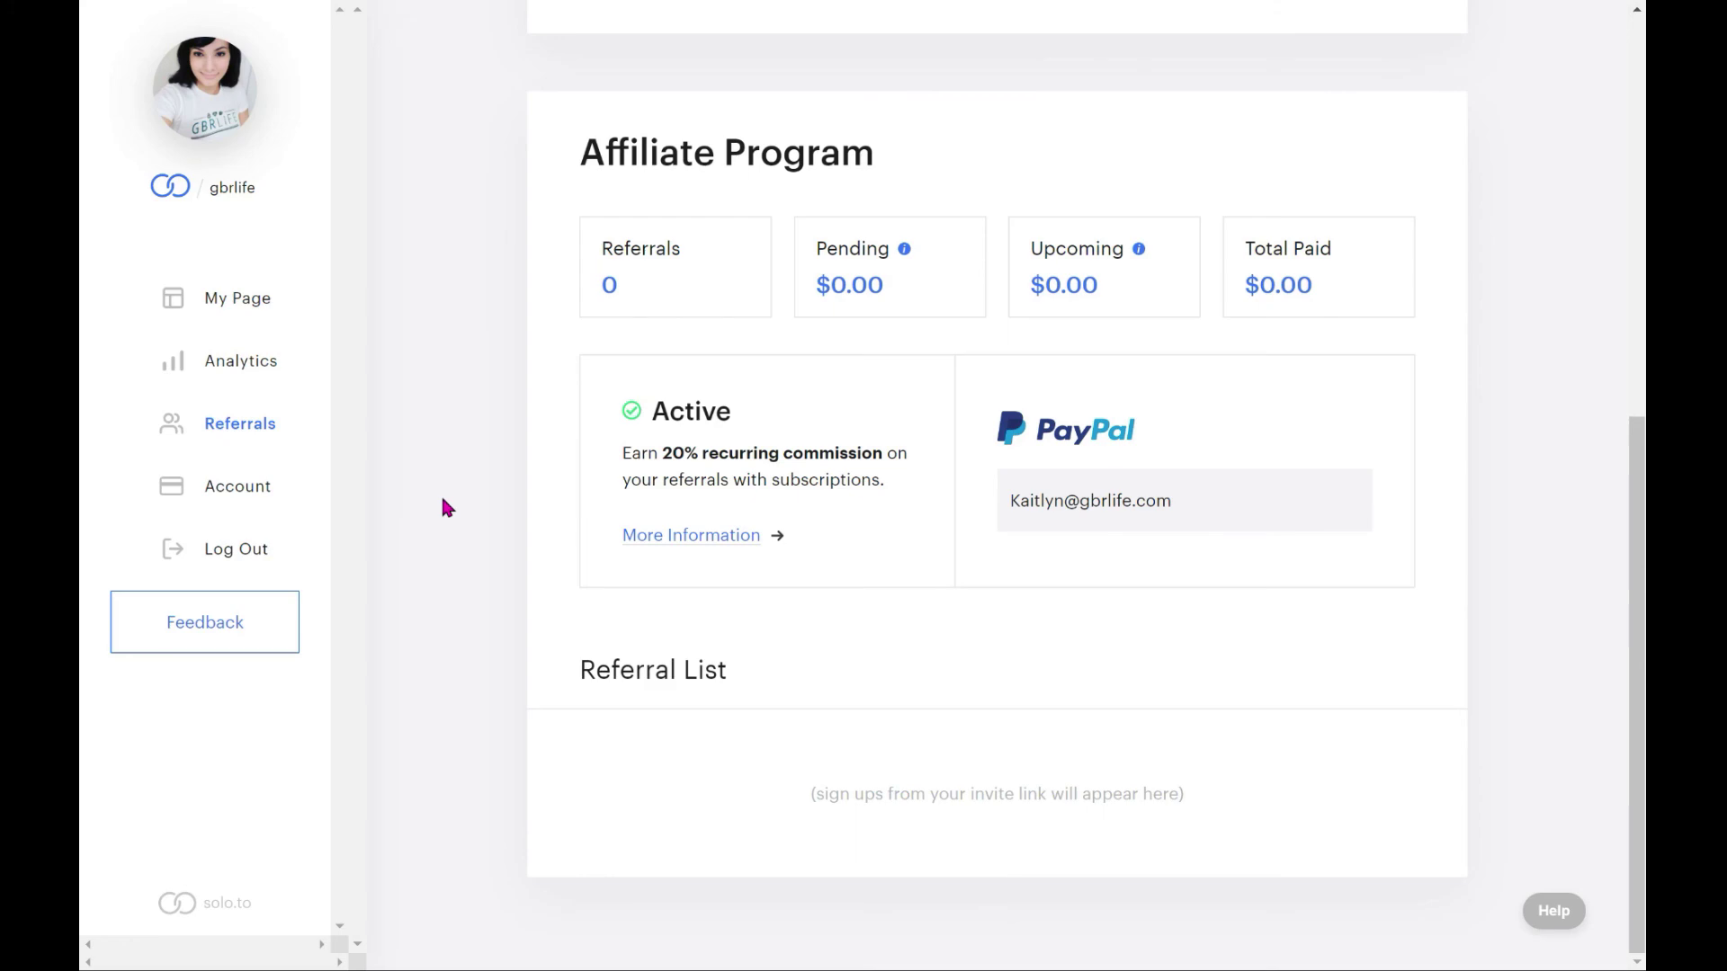
scroll(1488, 207, up, 10)
- Return to My Page and show its preview
click(262, 311)
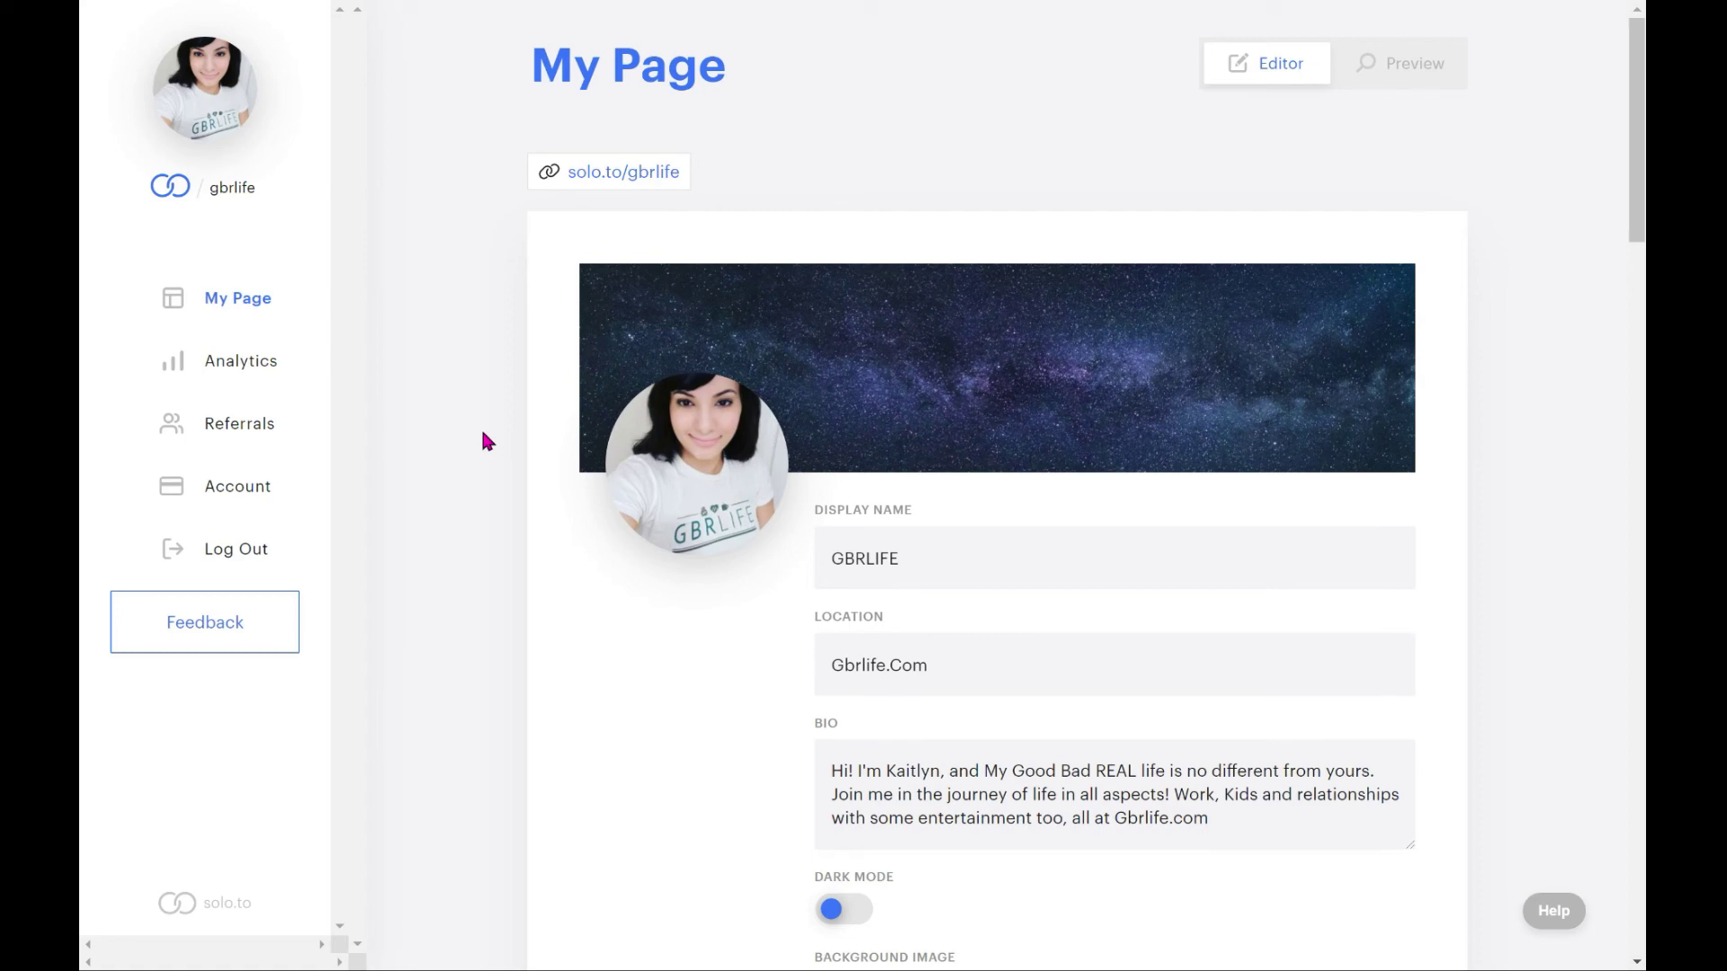
mouse_move(982, 293)
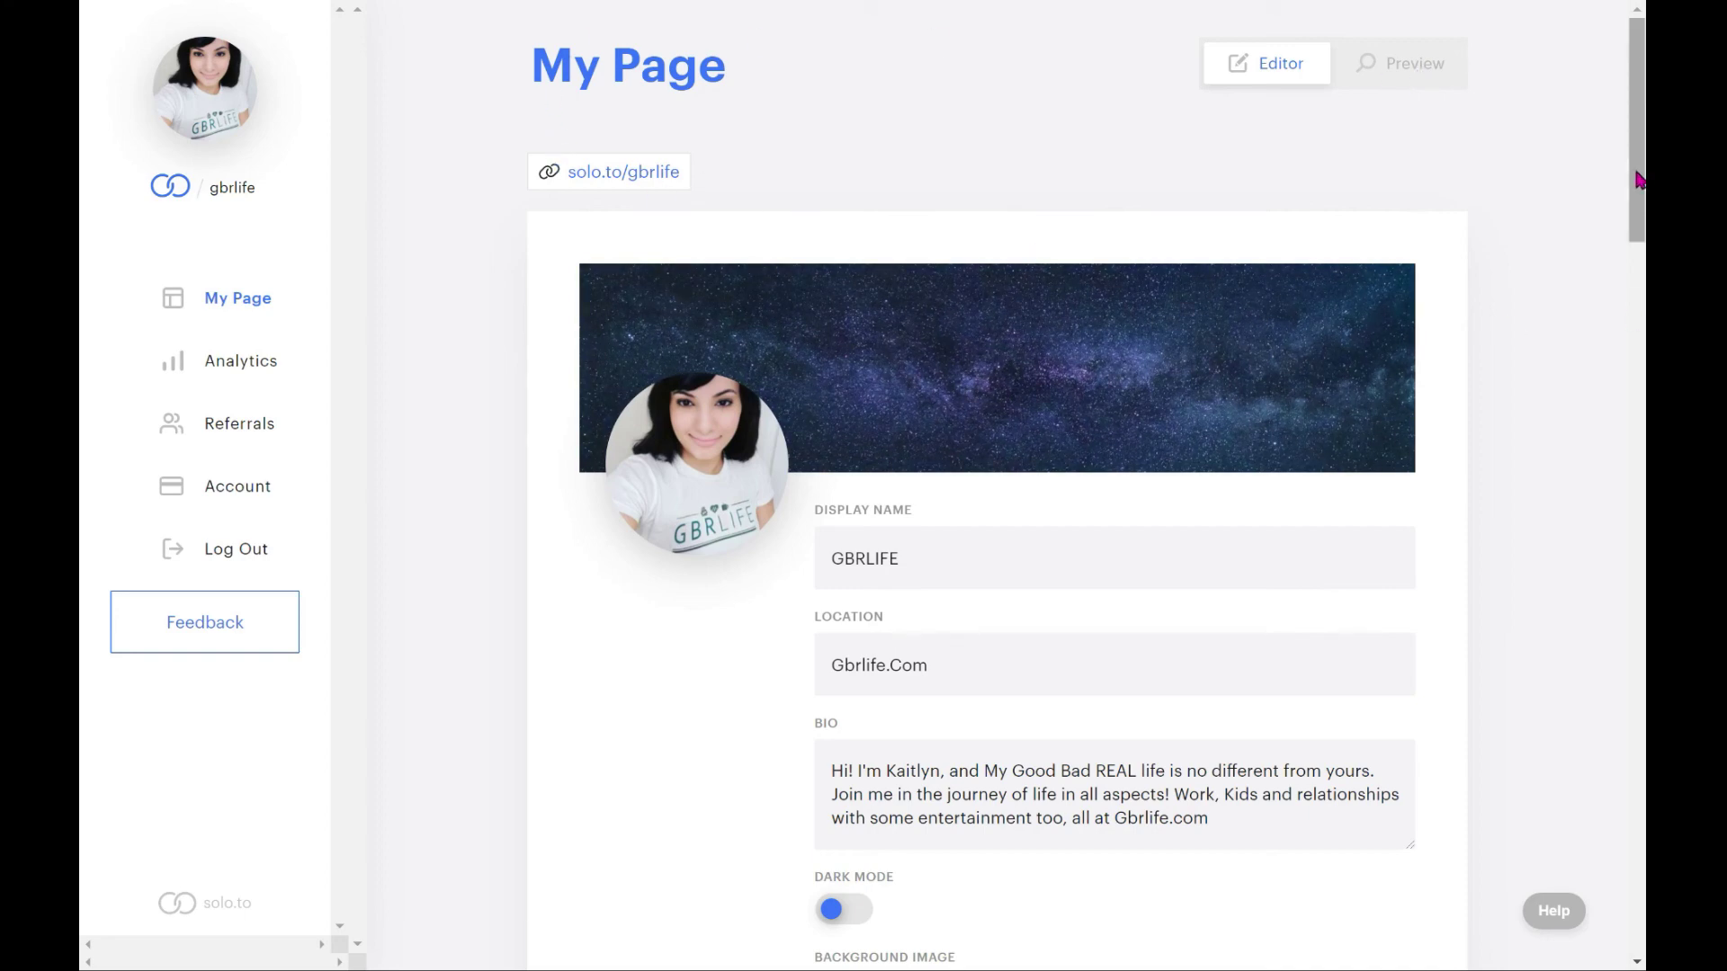
mouse_move(1639, 180)
mouse_down()
mouse_move(1638, 900)
mouse_move(1639, 182)
mouse_up()
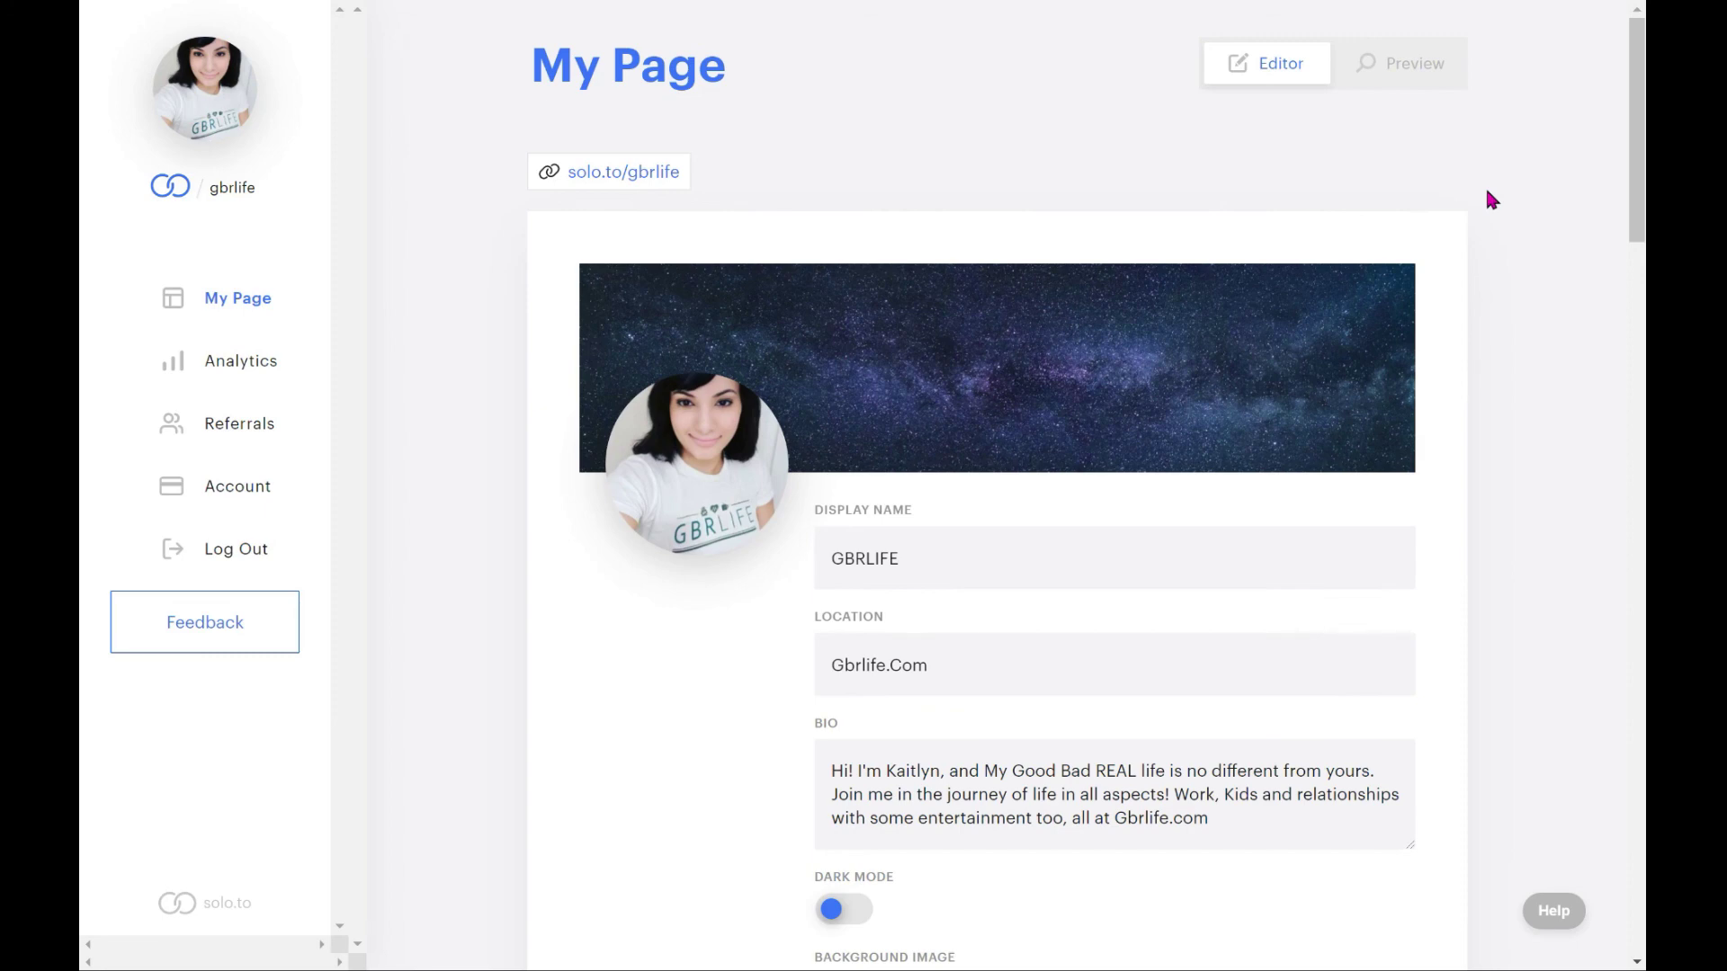
click(1409, 63)
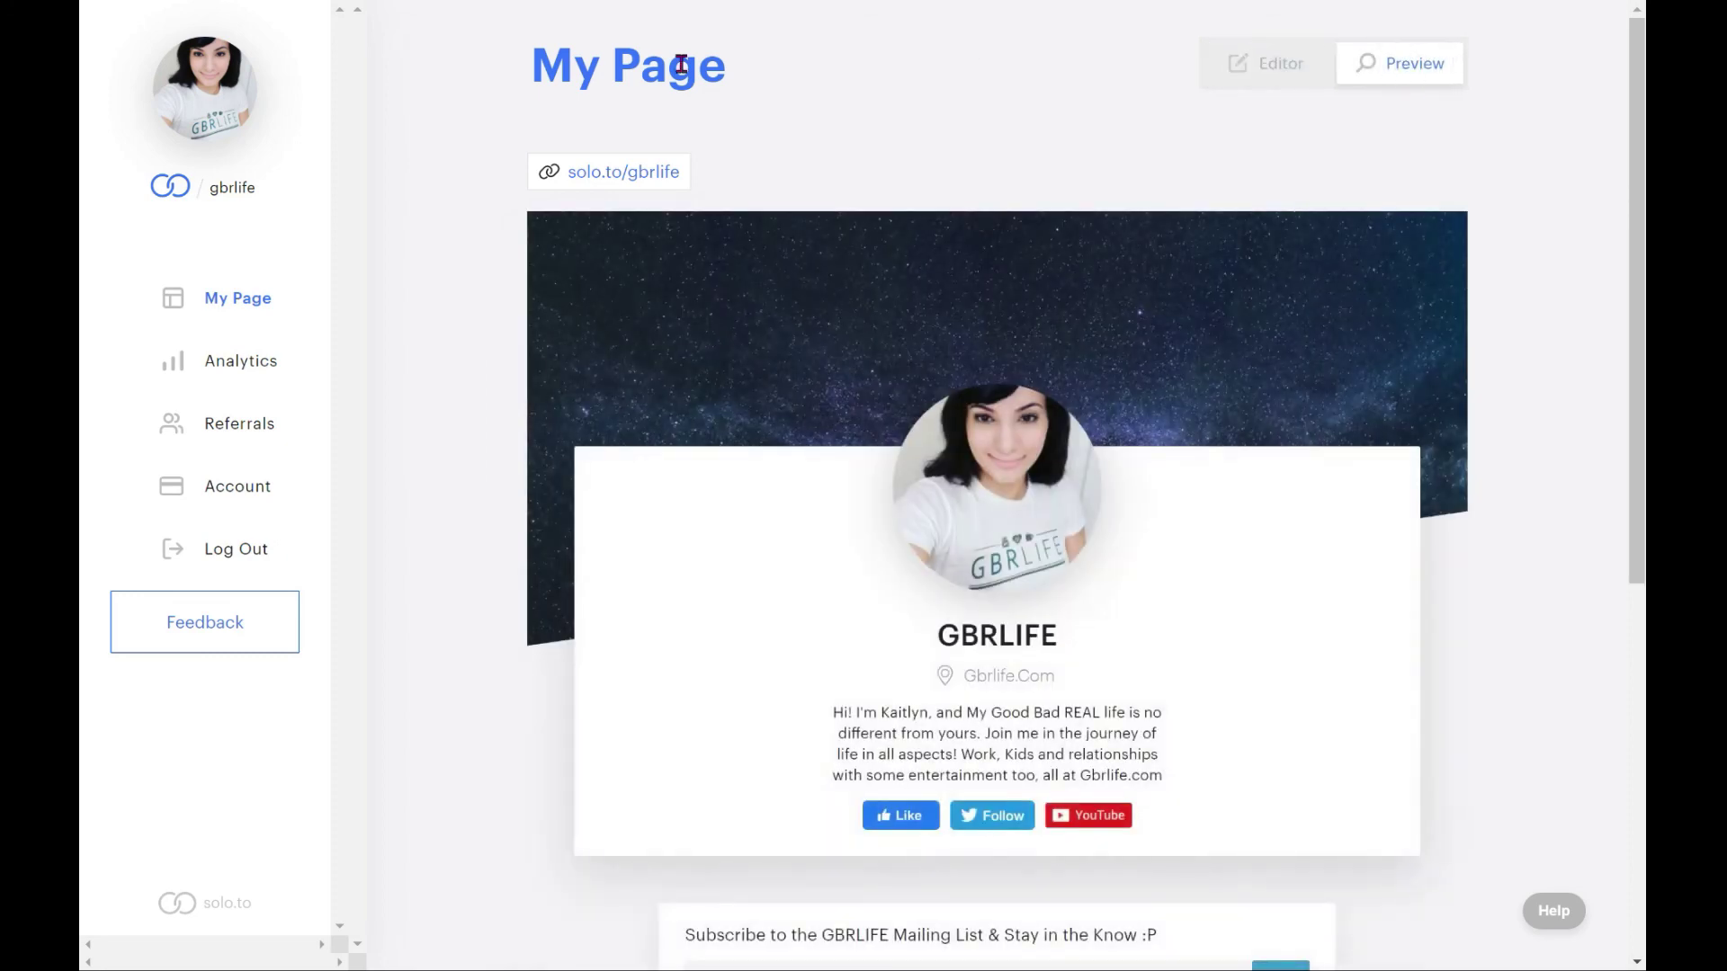
- Open the public page solo.to/gbrlife and examine it from the header down to the footer
click(636, 179)
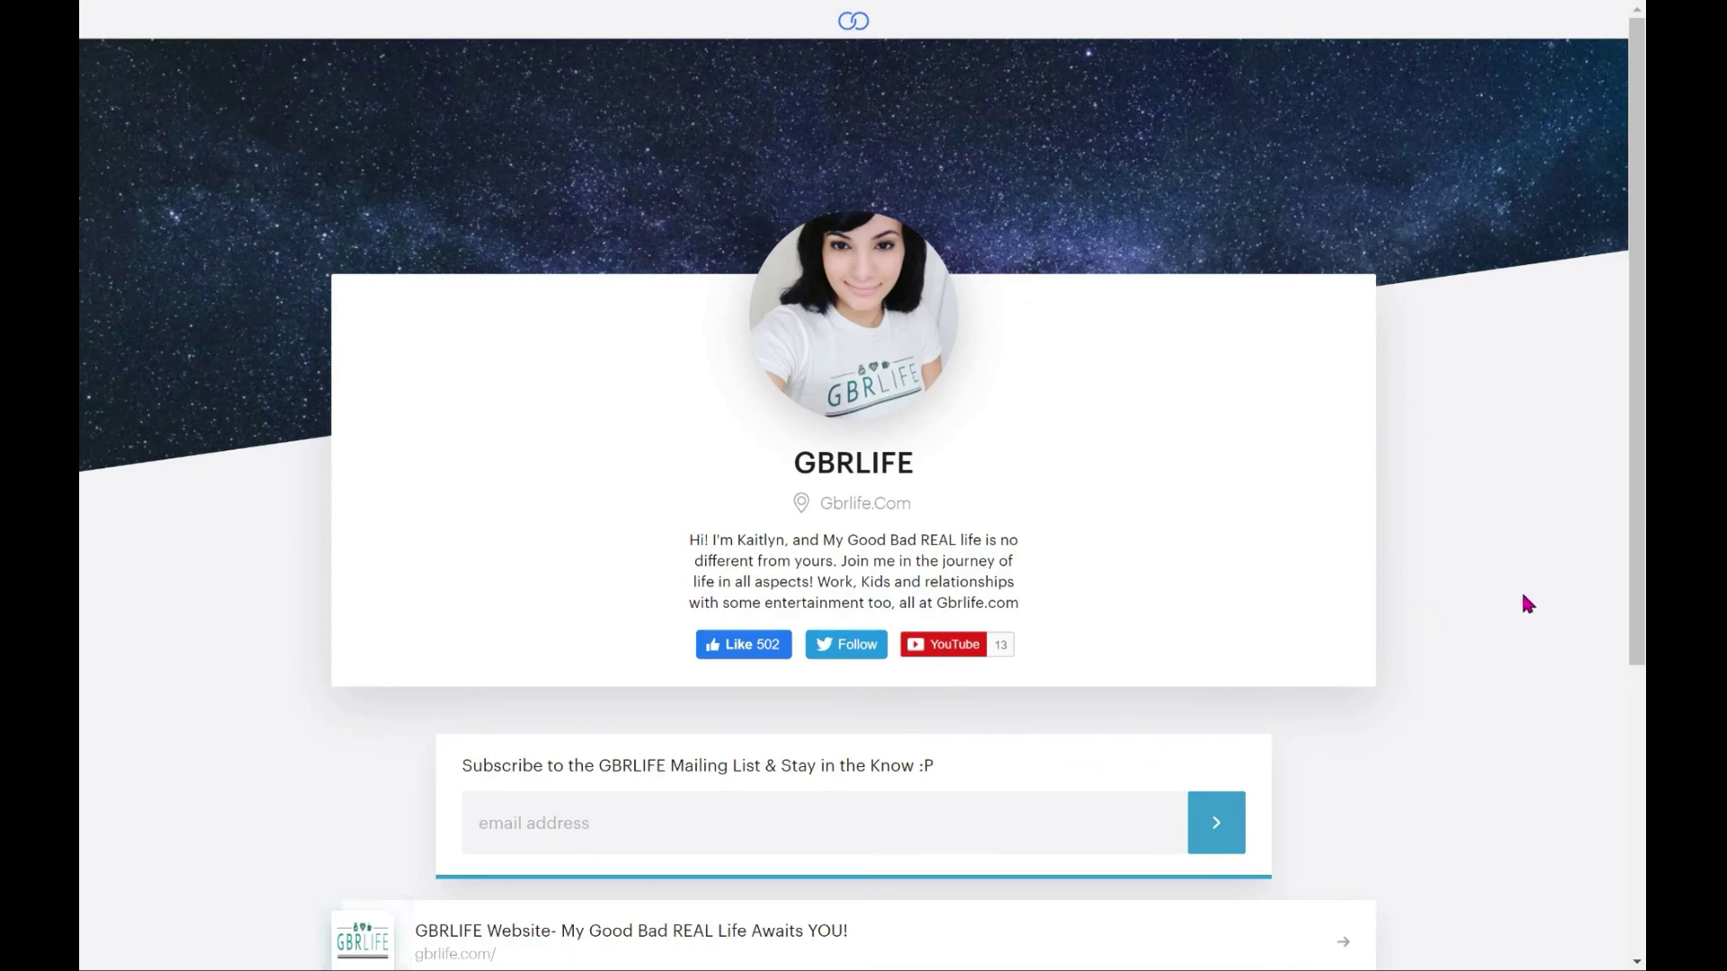
drag(1635, 79, 1625, 561)
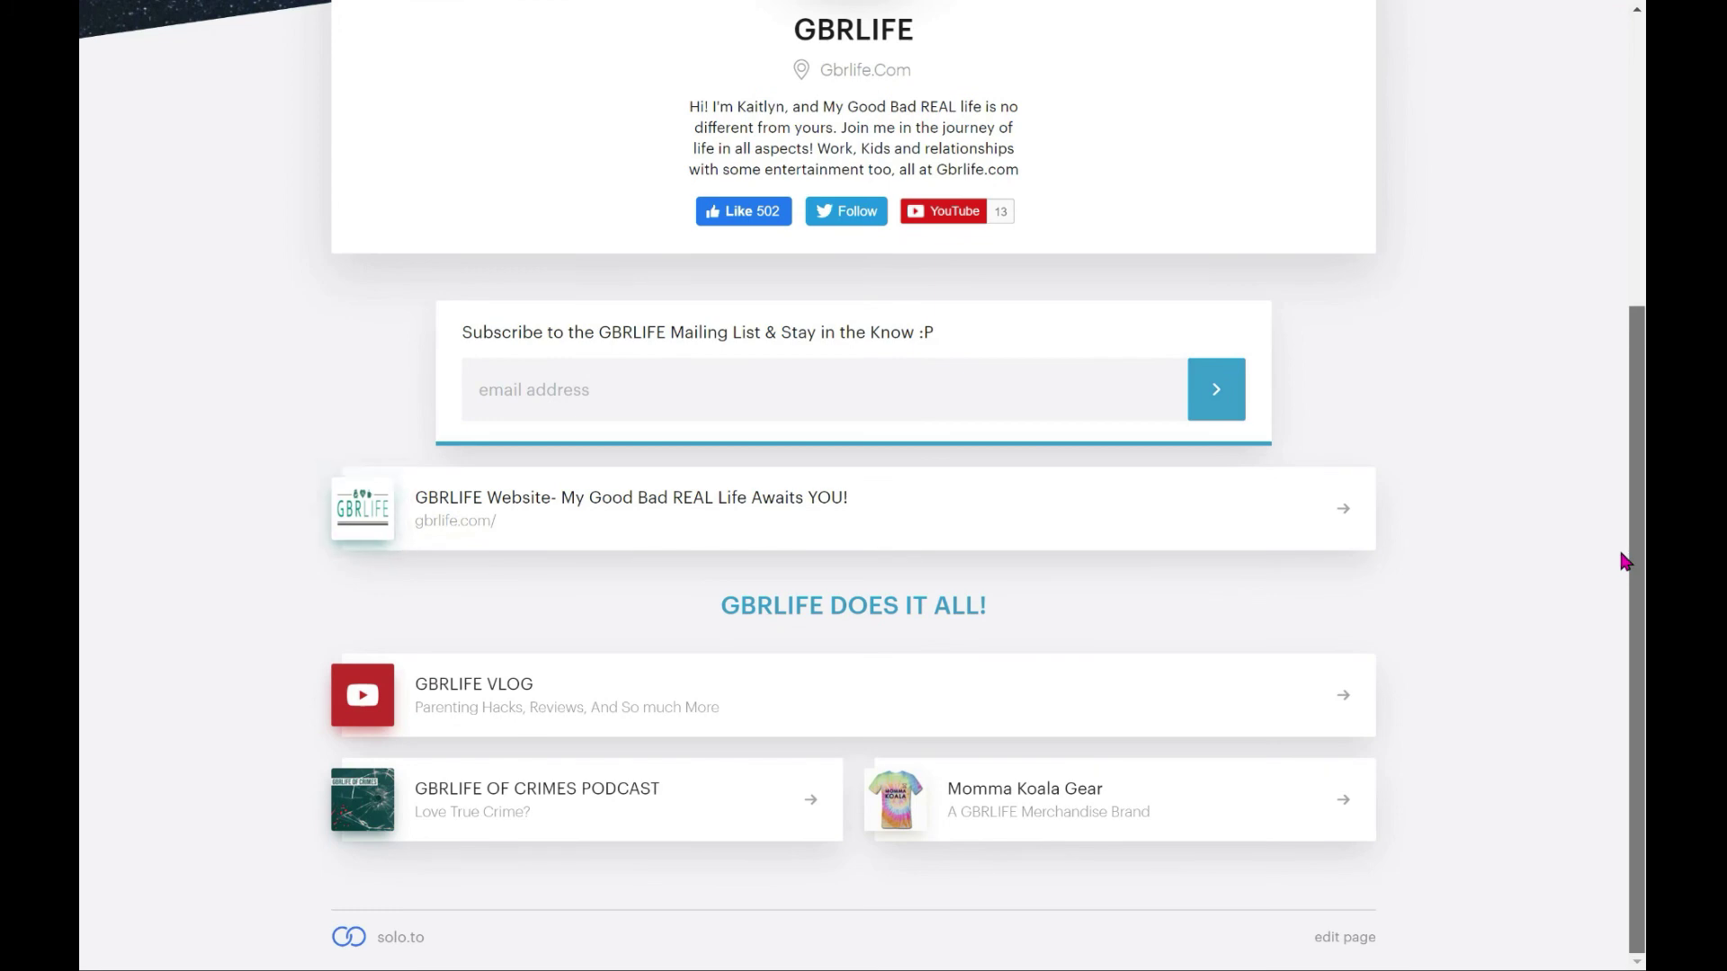
drag(1634, 451, 1636, 70)
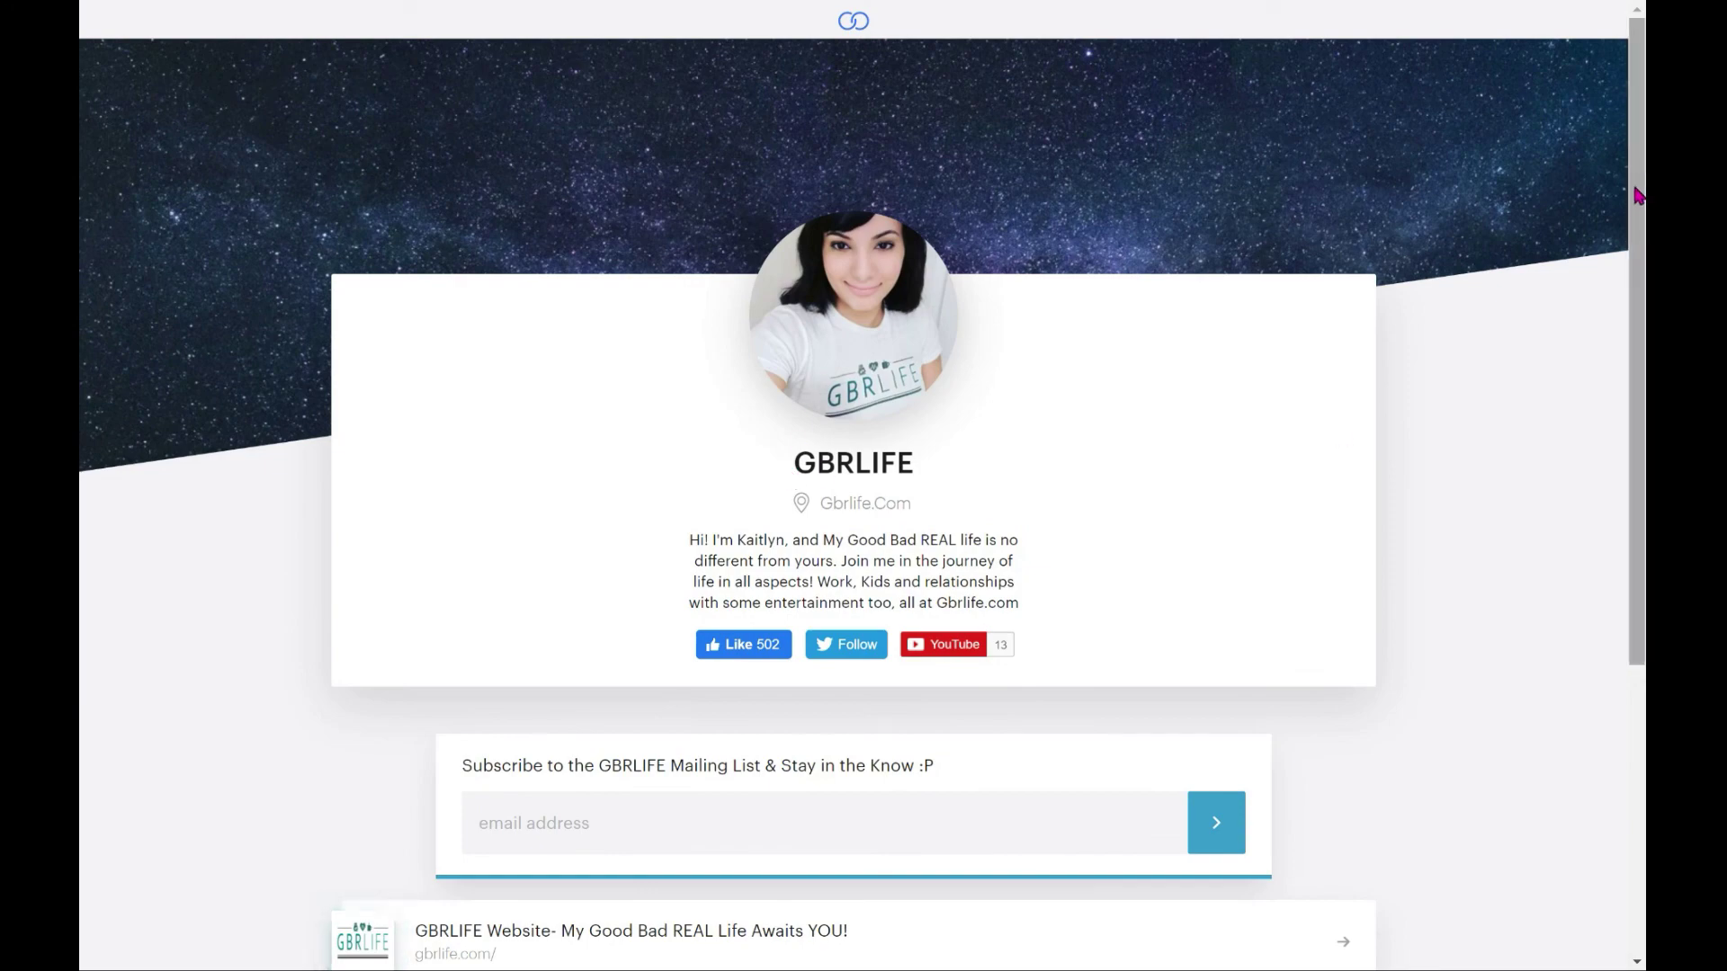
- Review the public page again, examining the profile card, social buttons, mailing list form, GBRLIFE links and footer
drag(1637, 196, 1536, 628)
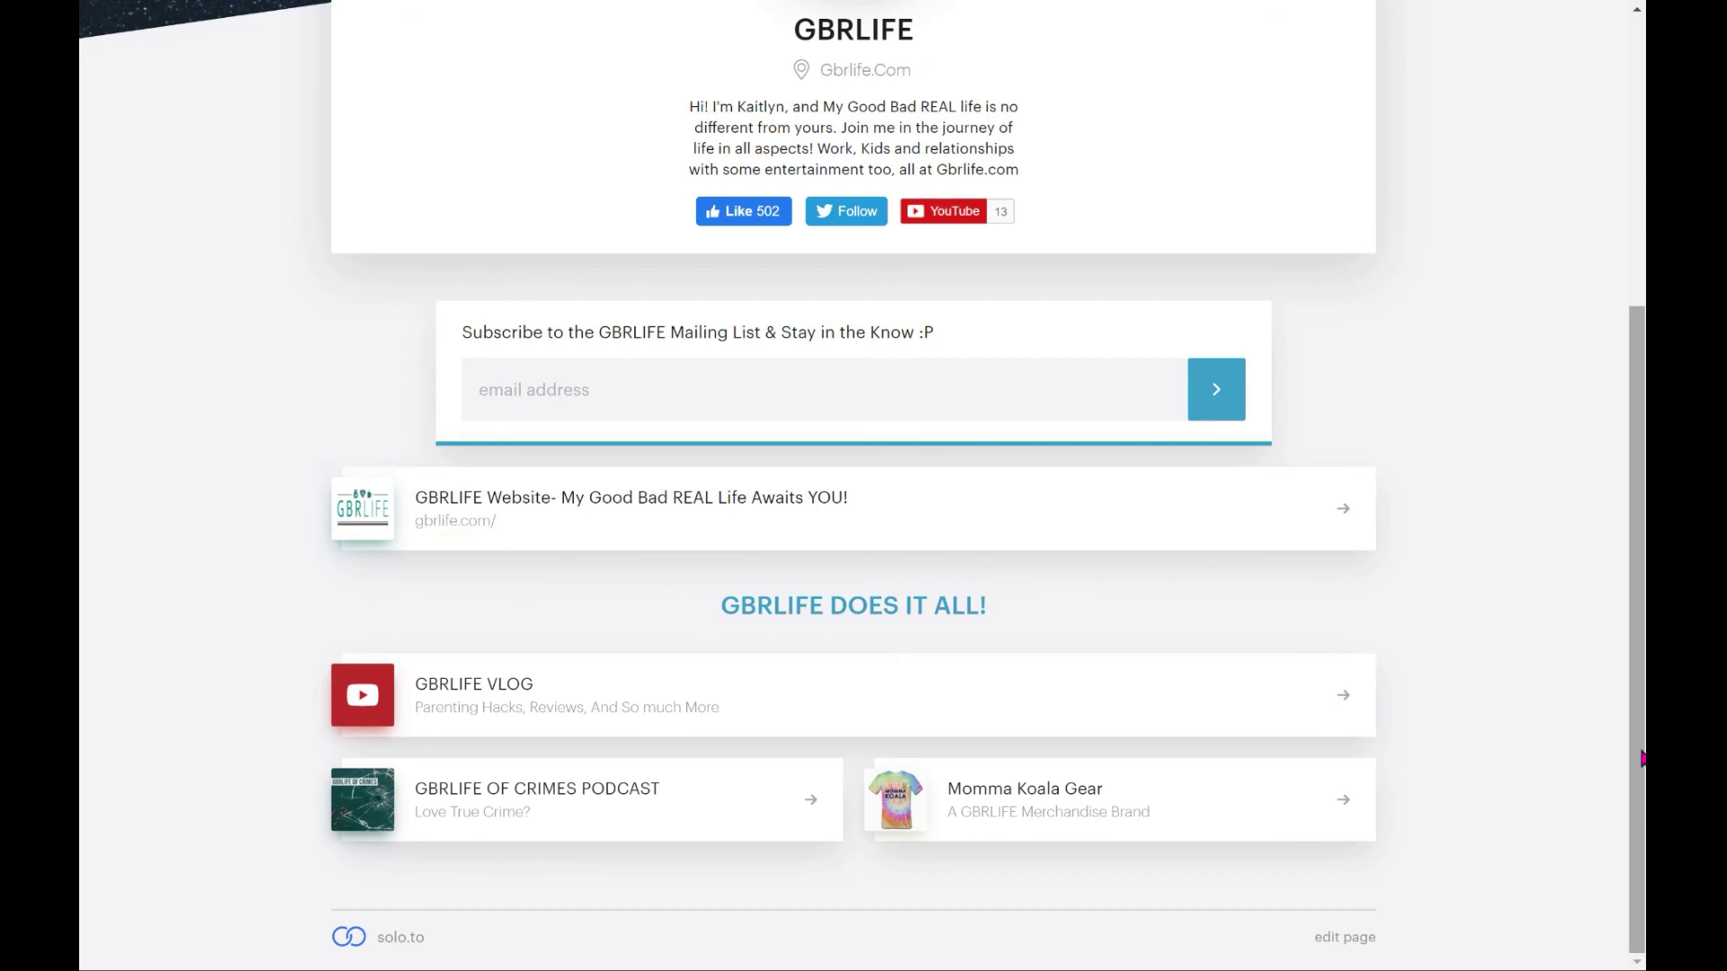
scroll(1642, 758, up, 1)
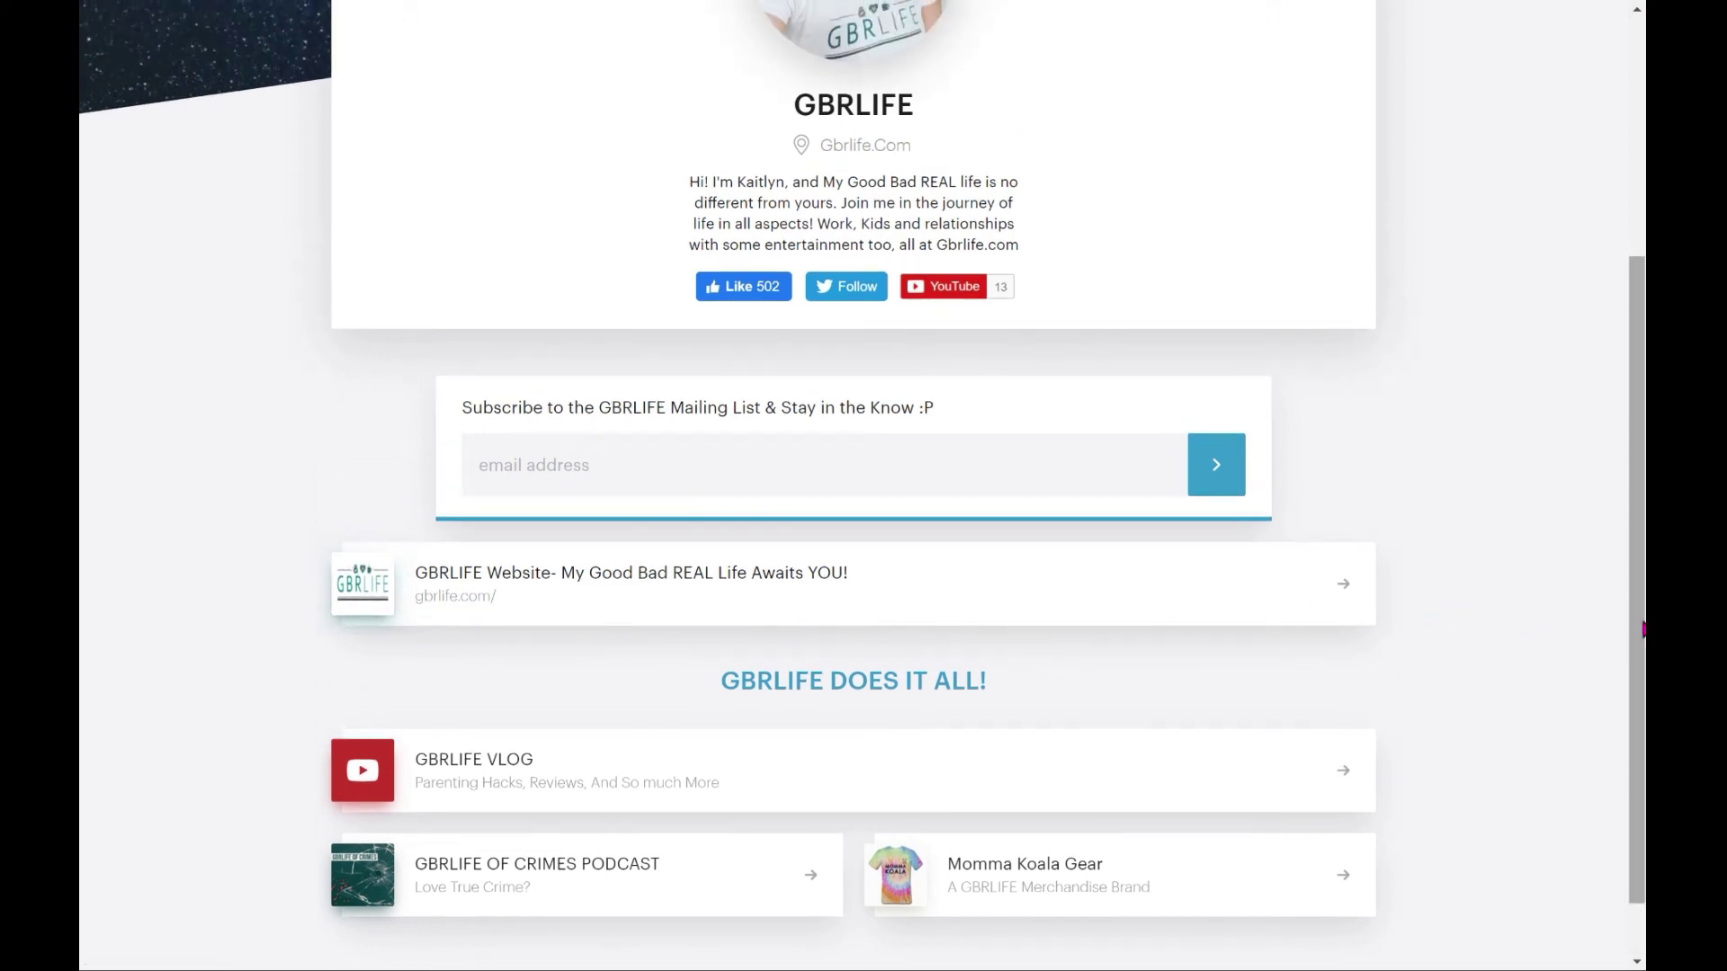
scroll(1642, 629, up, 1)
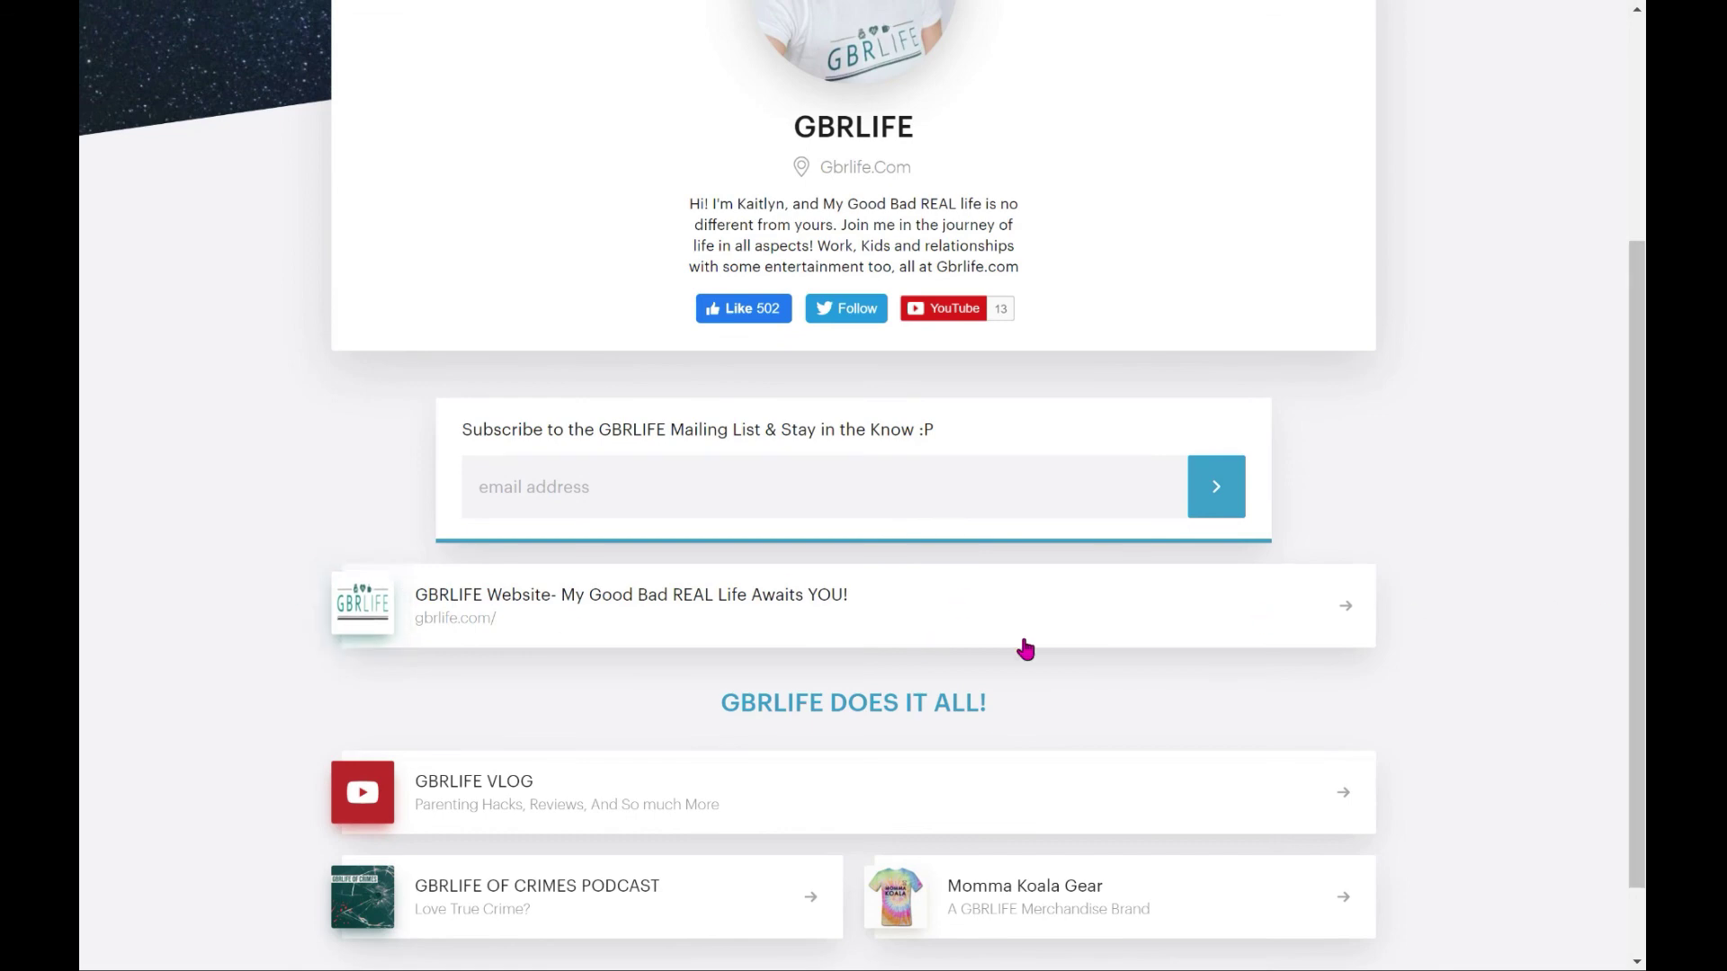
scroll(1642, 537, up, 2)
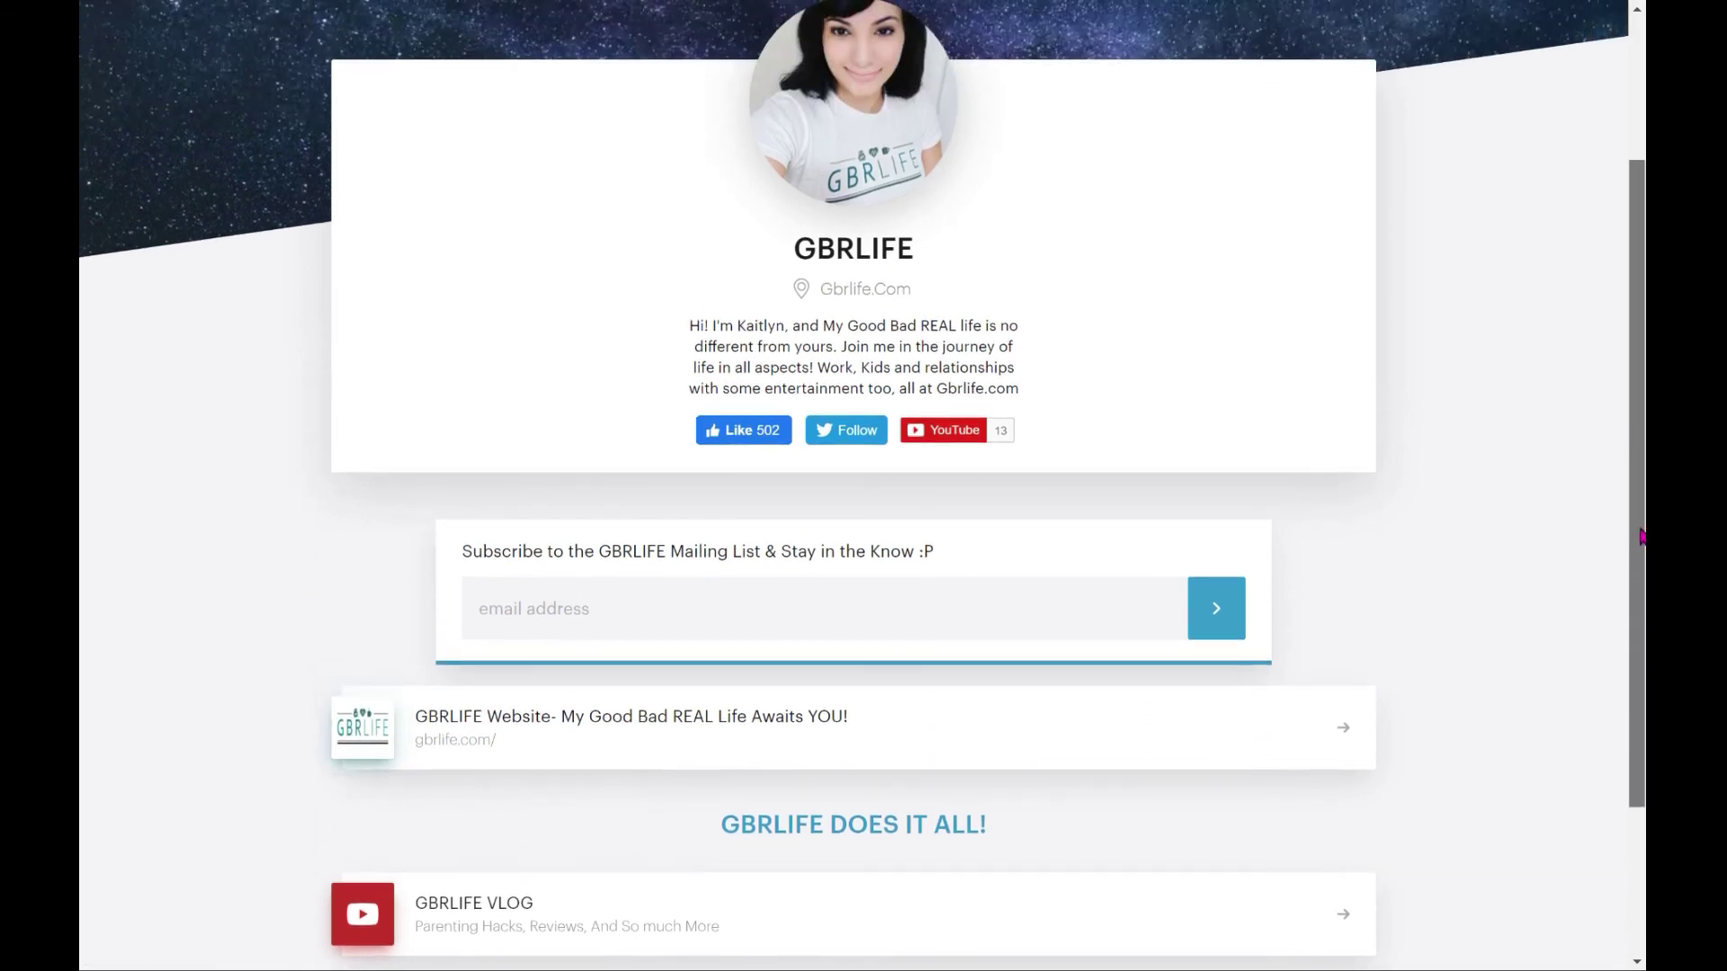
scroll(1641, 537, up, 4)
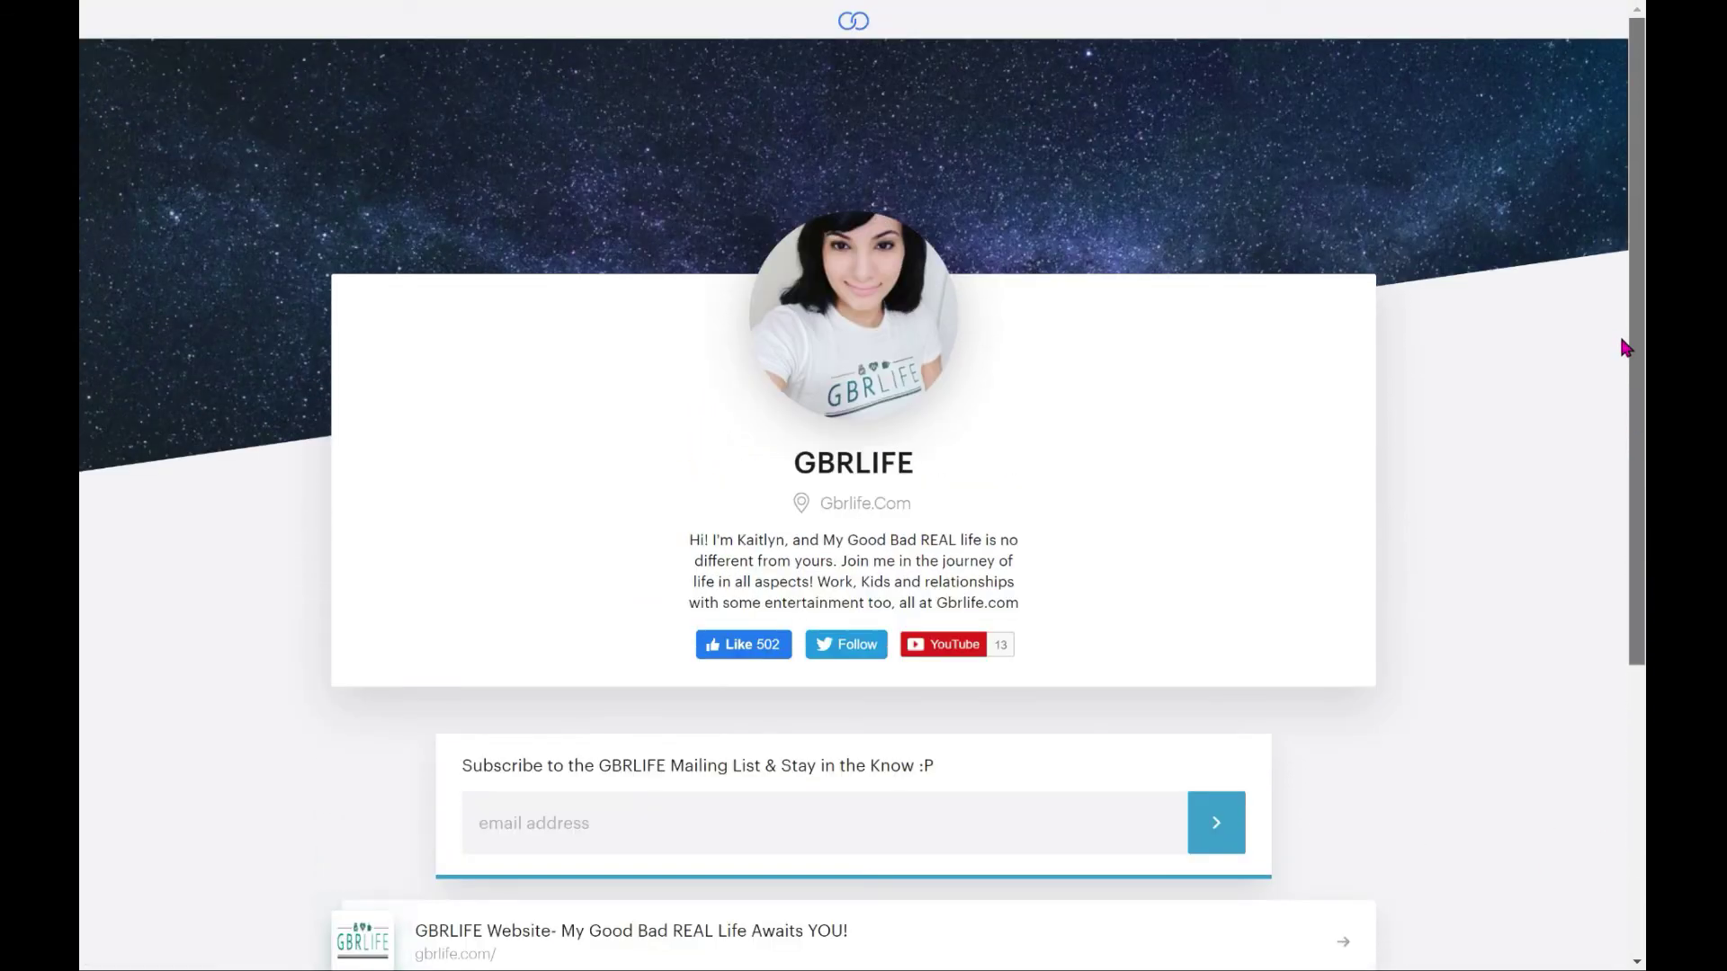
right_click(1620, 337)
click(1635, 330)
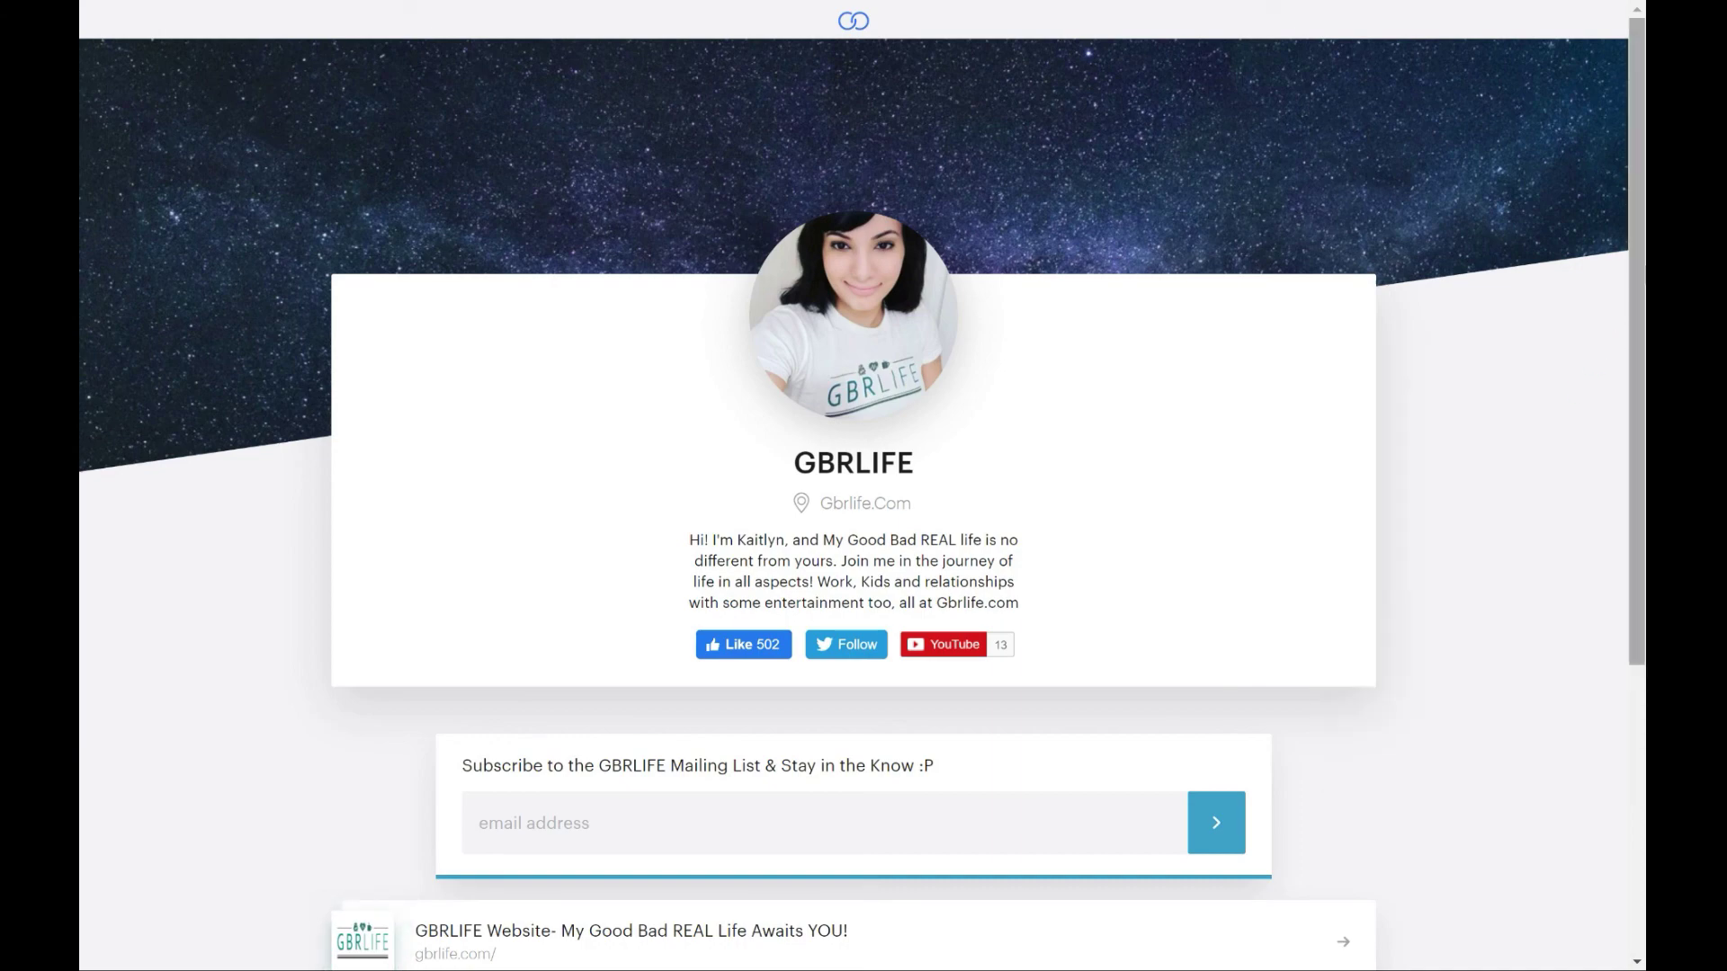
scroll(354, 467, down, 6)
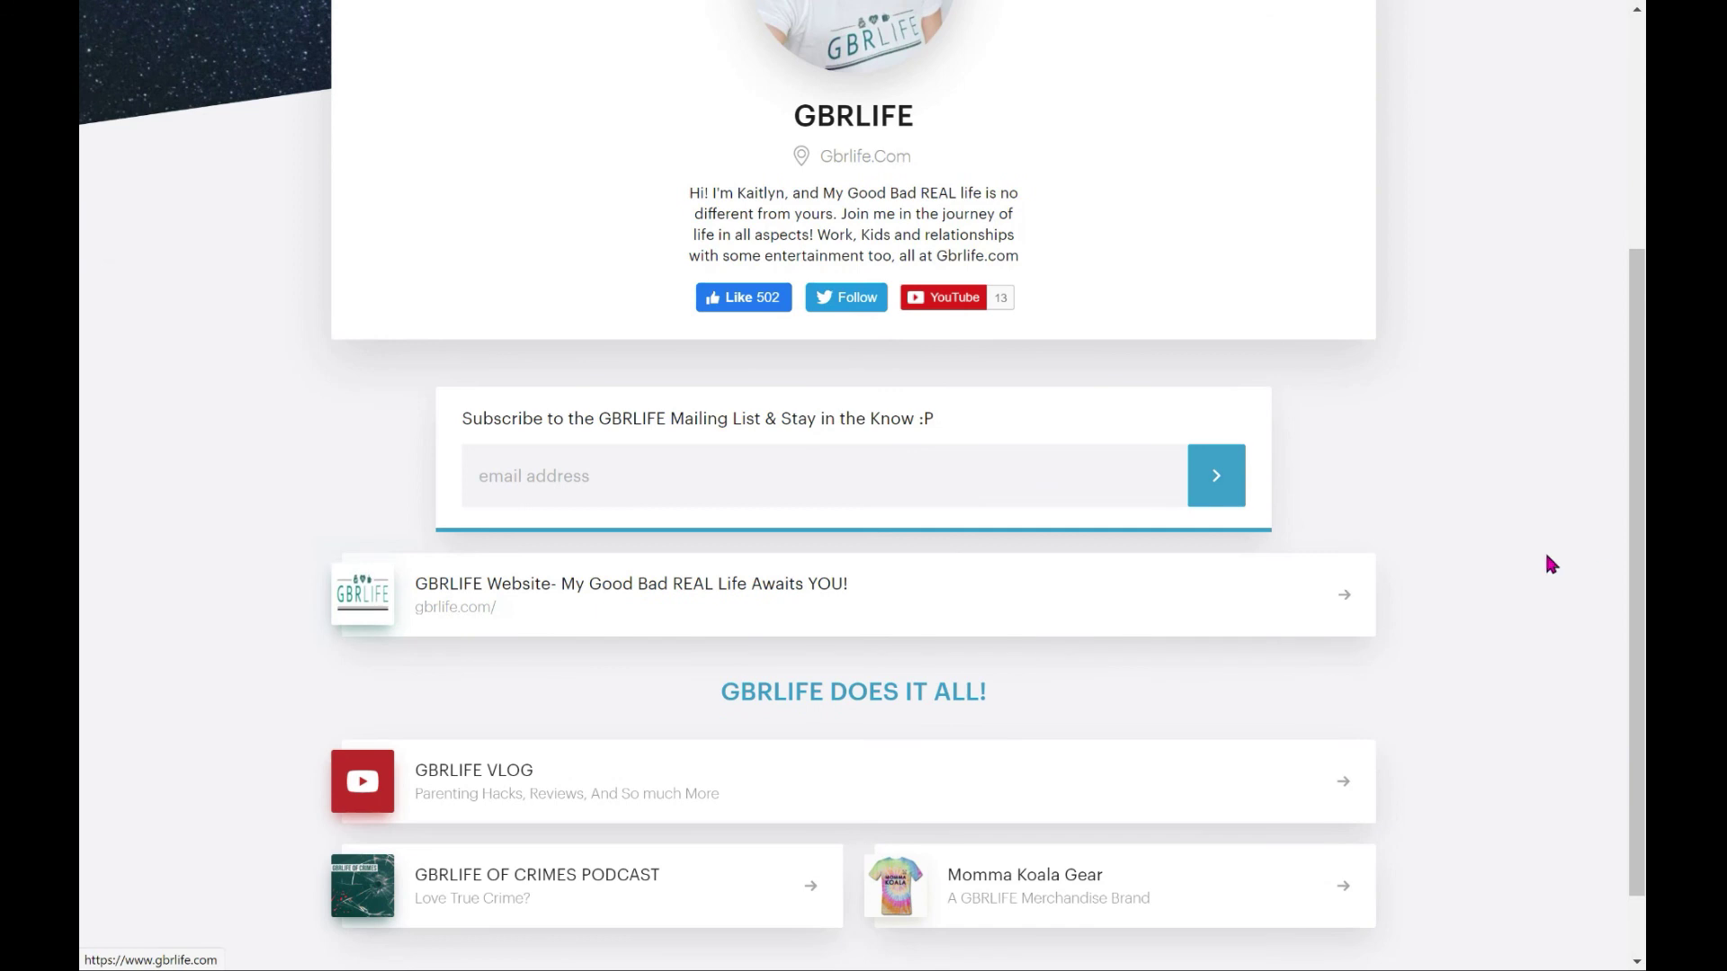
scroll(1630, 558, up, 6)
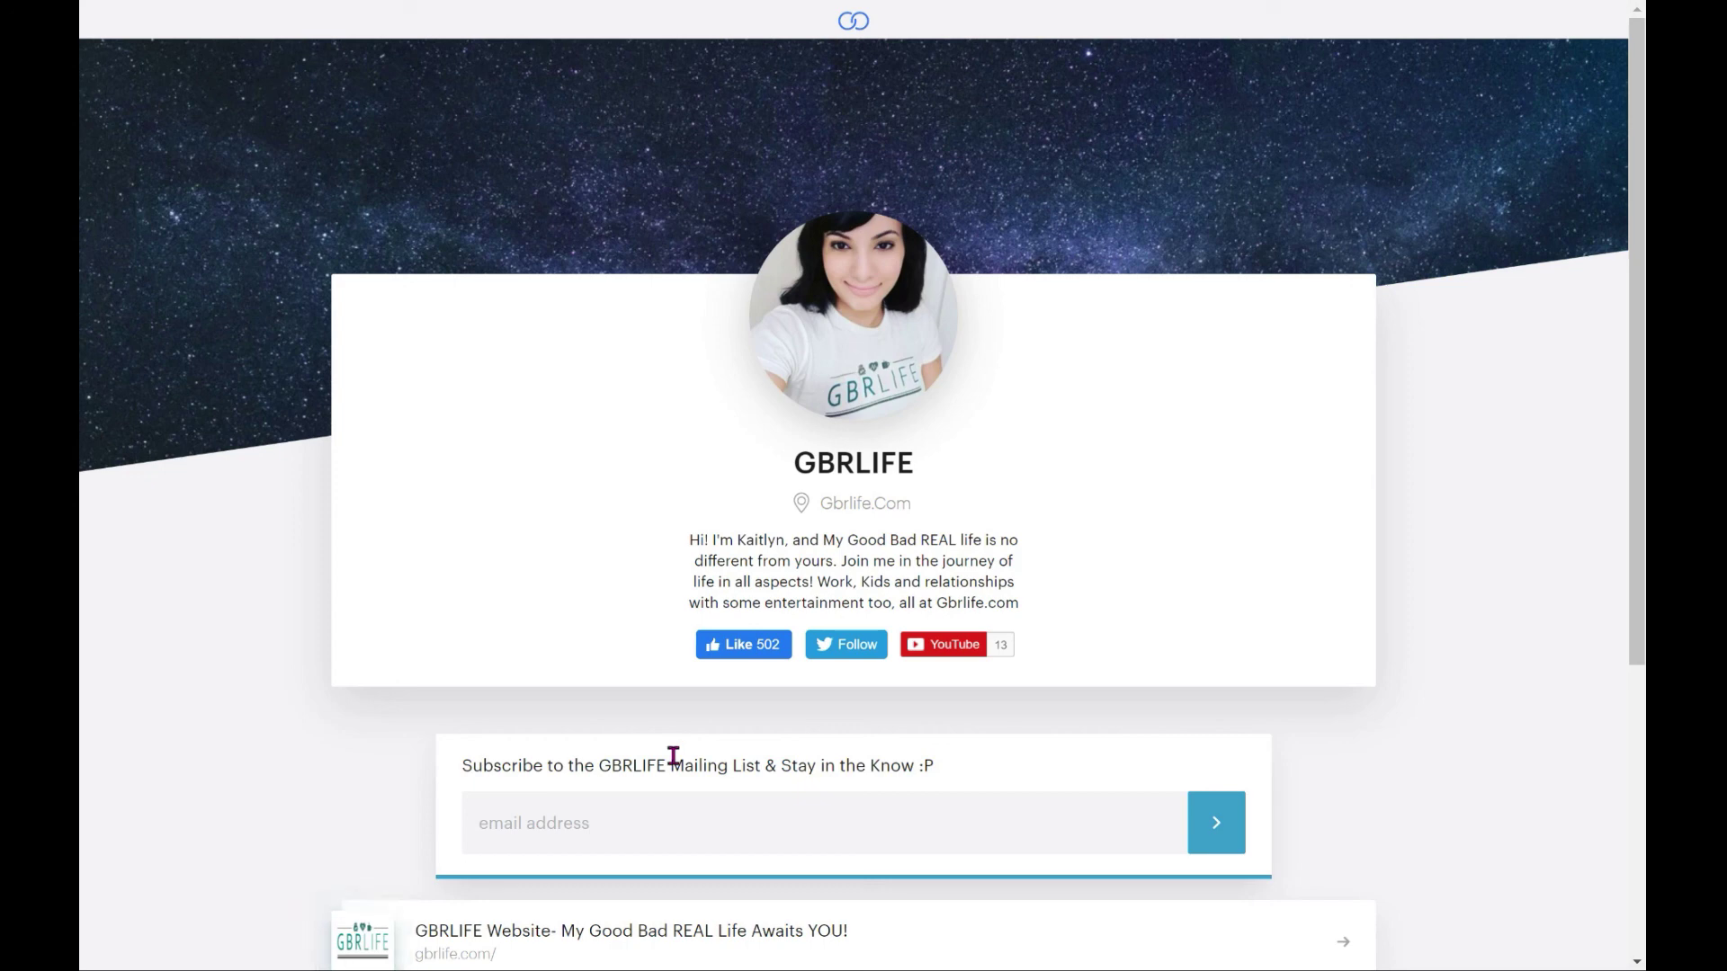
click(990, 823)
drag(1638, 358, 1643, 648)
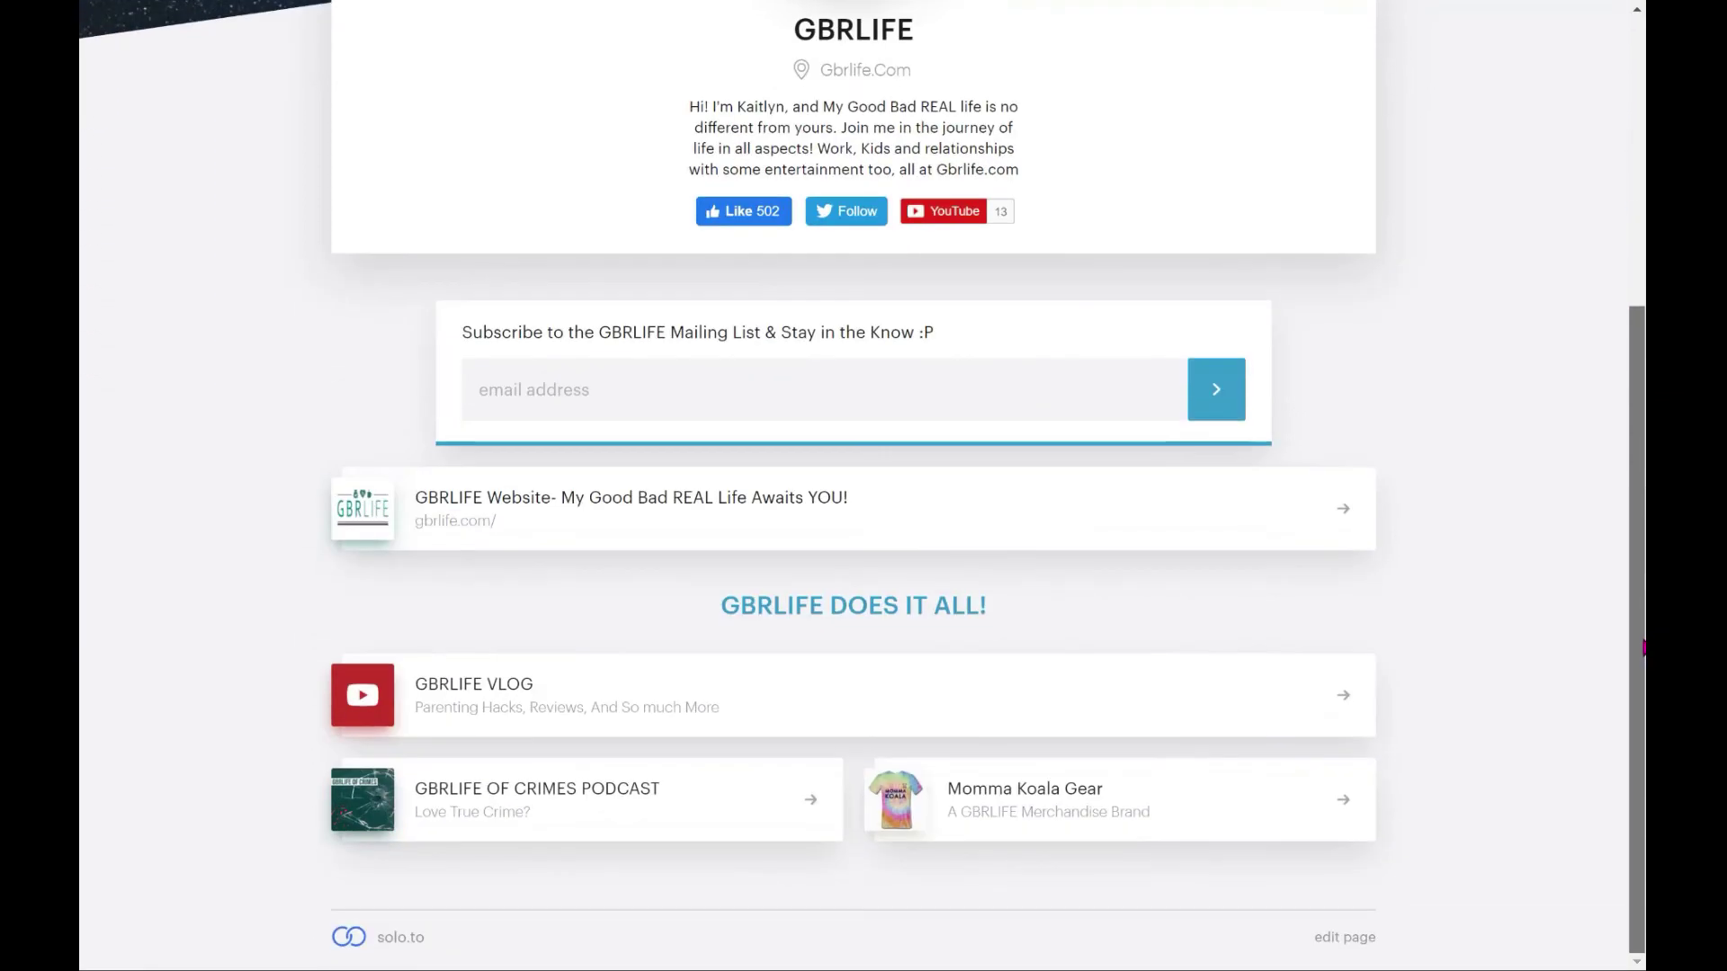
scroll(1643, 647, up, 5)
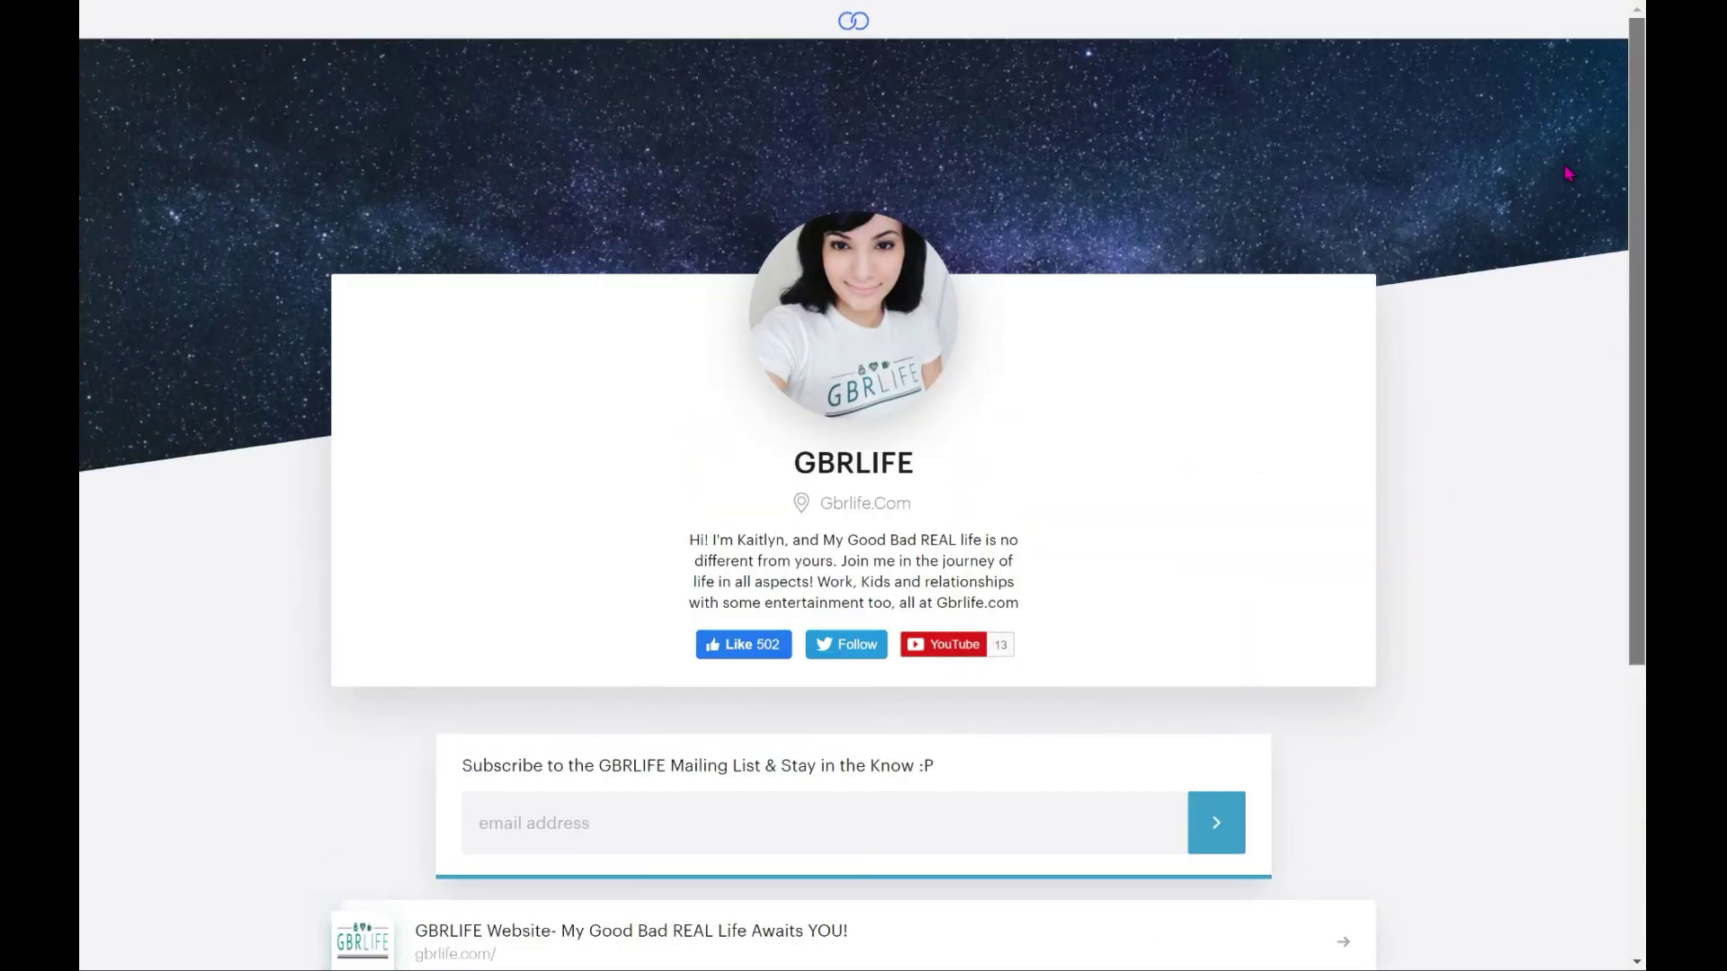